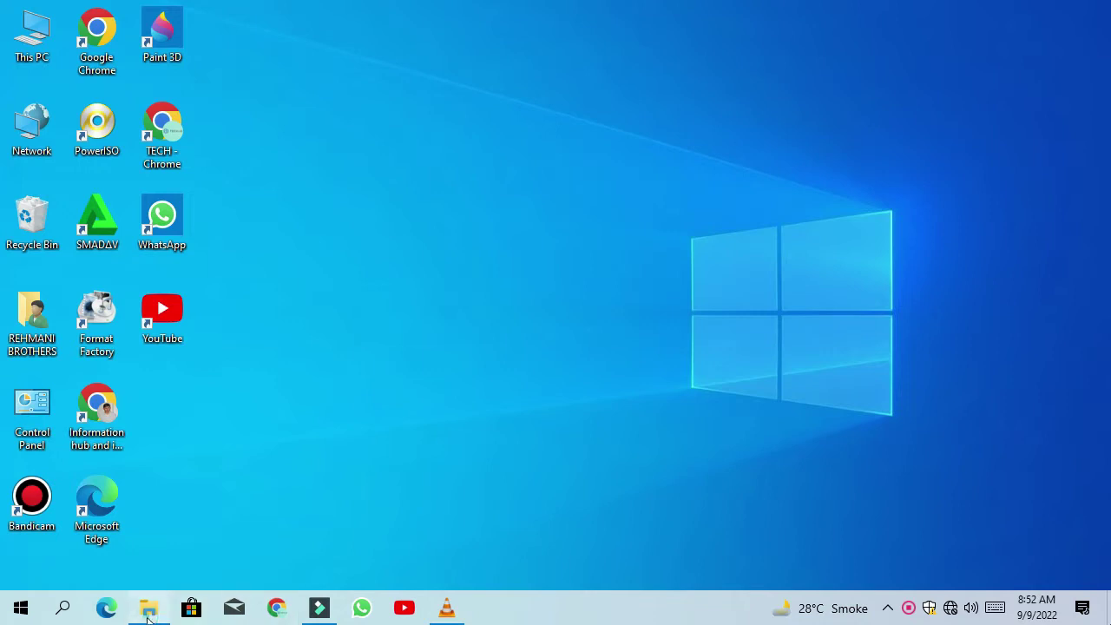
# Run the Rainmeter-4.5.13 setup from the Rainmeter folder with the standard installation and finish it.
pyautogui.click(400, 406)
pyautogui.click(281, 222)
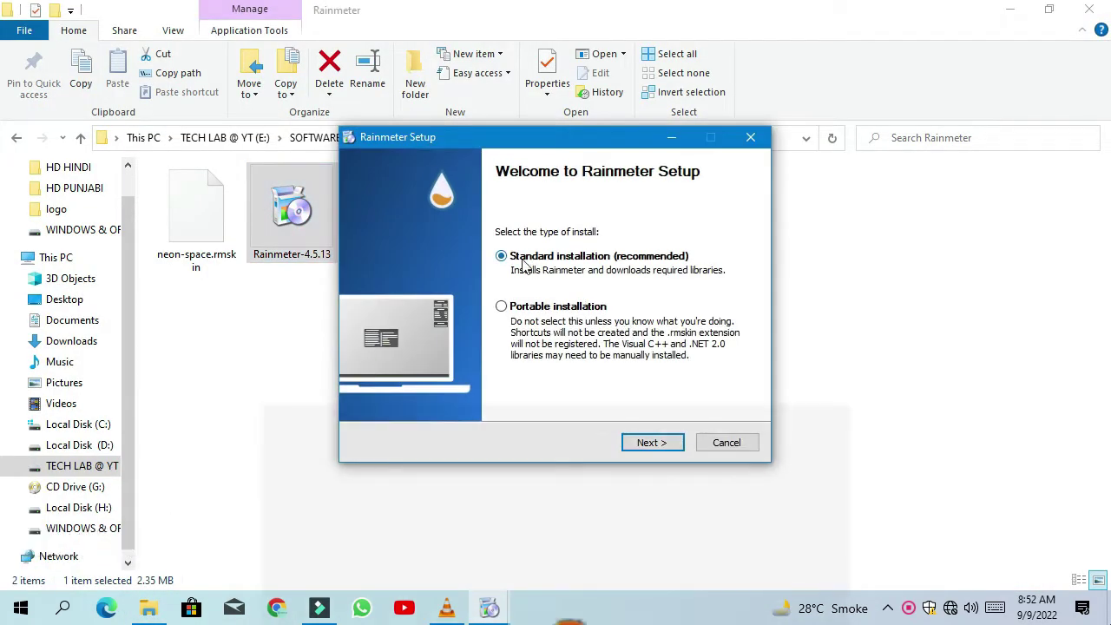
pyautogui.click(651, 443)
pyautogui.click(653, 443)
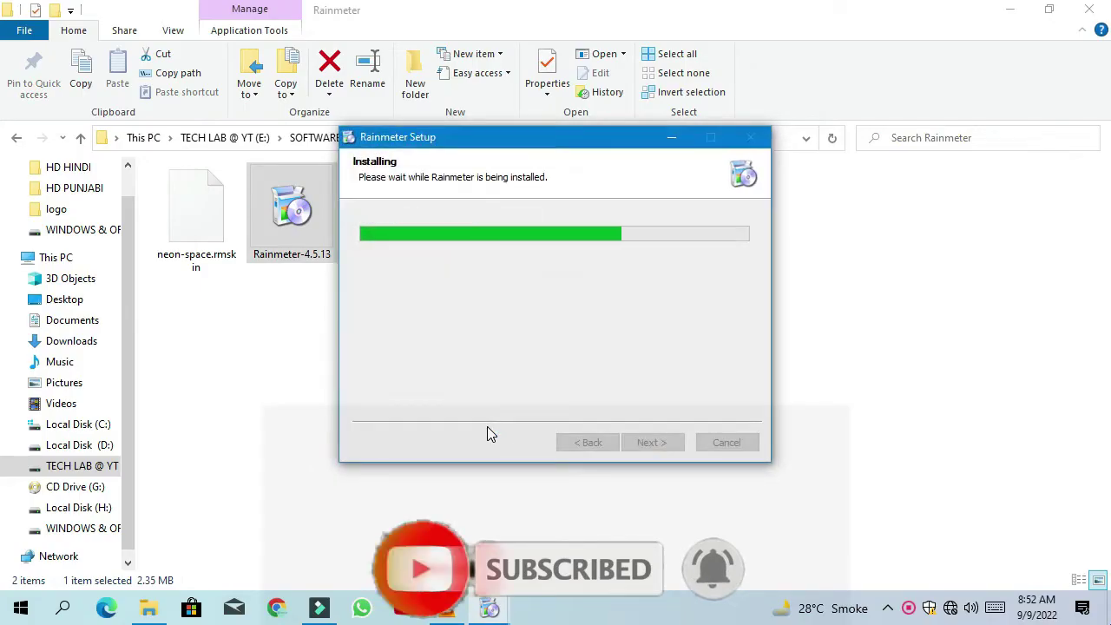
pyautogui.click(540, 284)
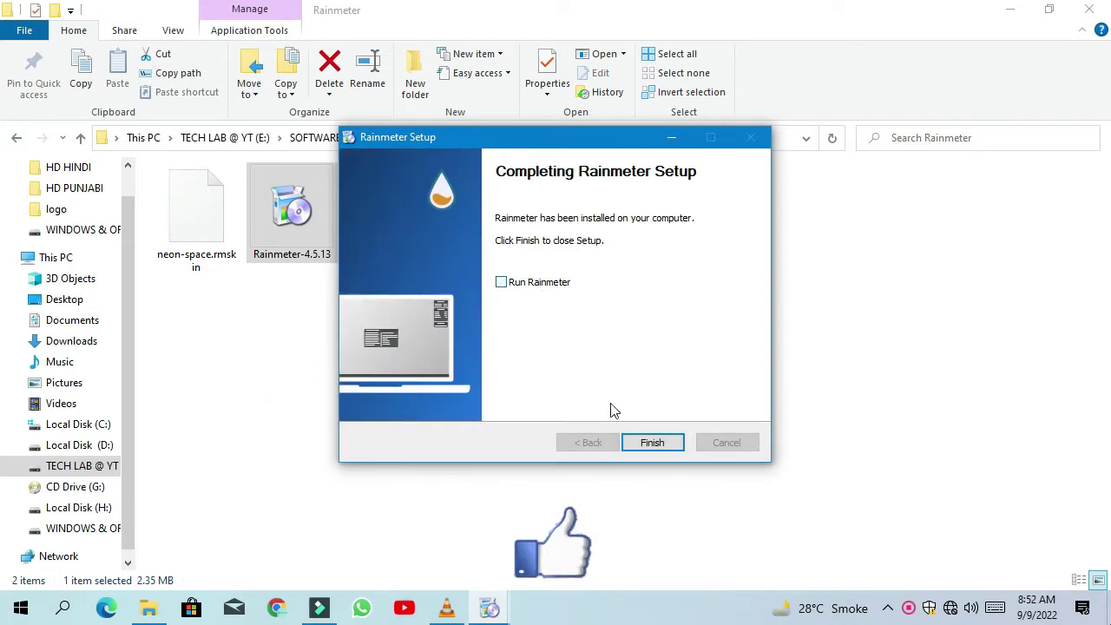
pyautogui.click(549, 286)
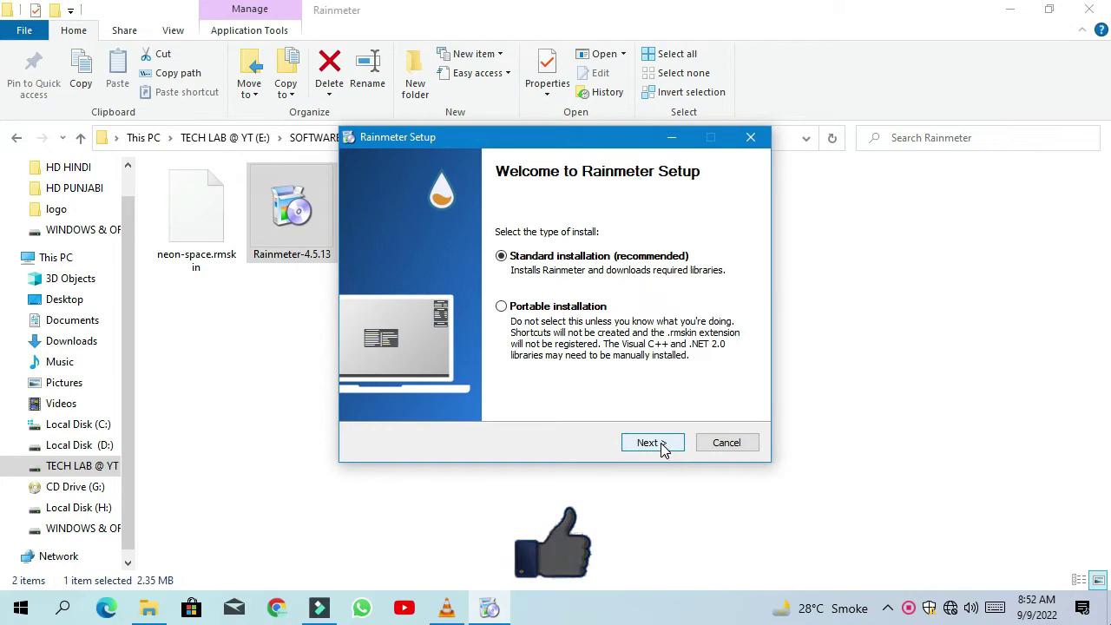
pyautogui.click(665, 445)
pyautogui.click(674, 444)
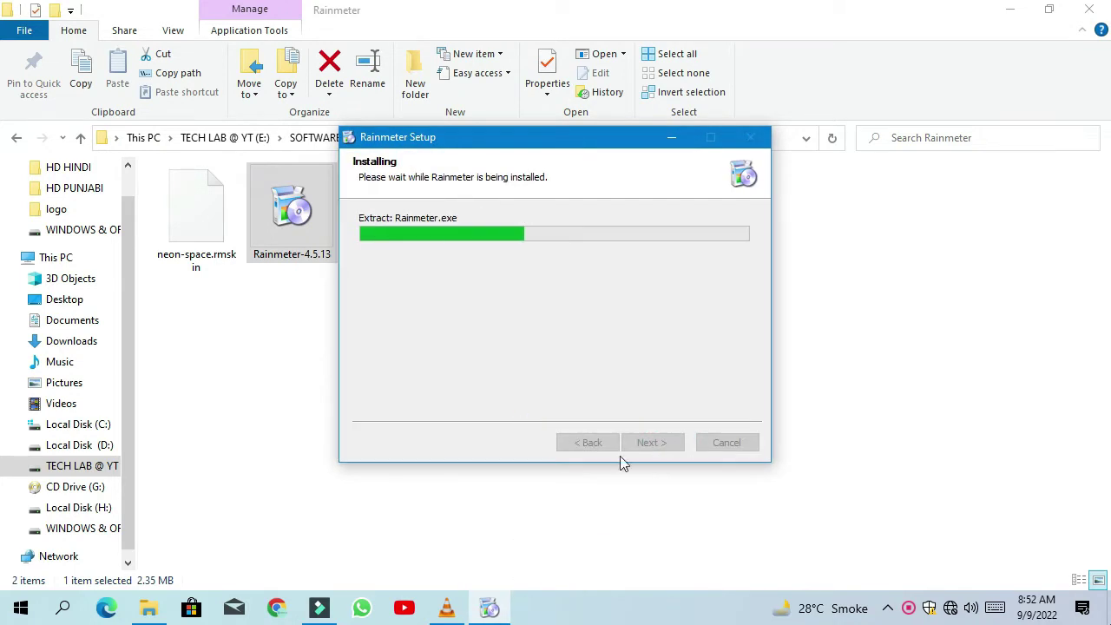
pyautogui.click(658, 446)
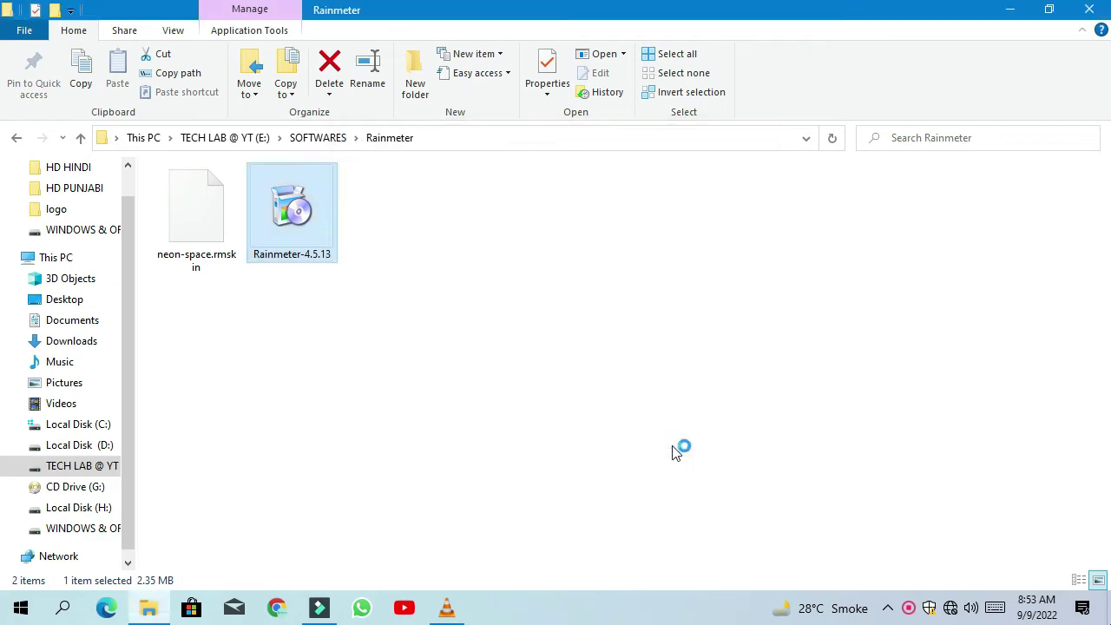
# Return to the desktop, refresh it, and open the Manage Rainmeter window.
pyautogui.press('super+d')
pyautogui.rightClick(776, 118)
pyautogui.click(796, 195)
pyautogui.click(890, 608)
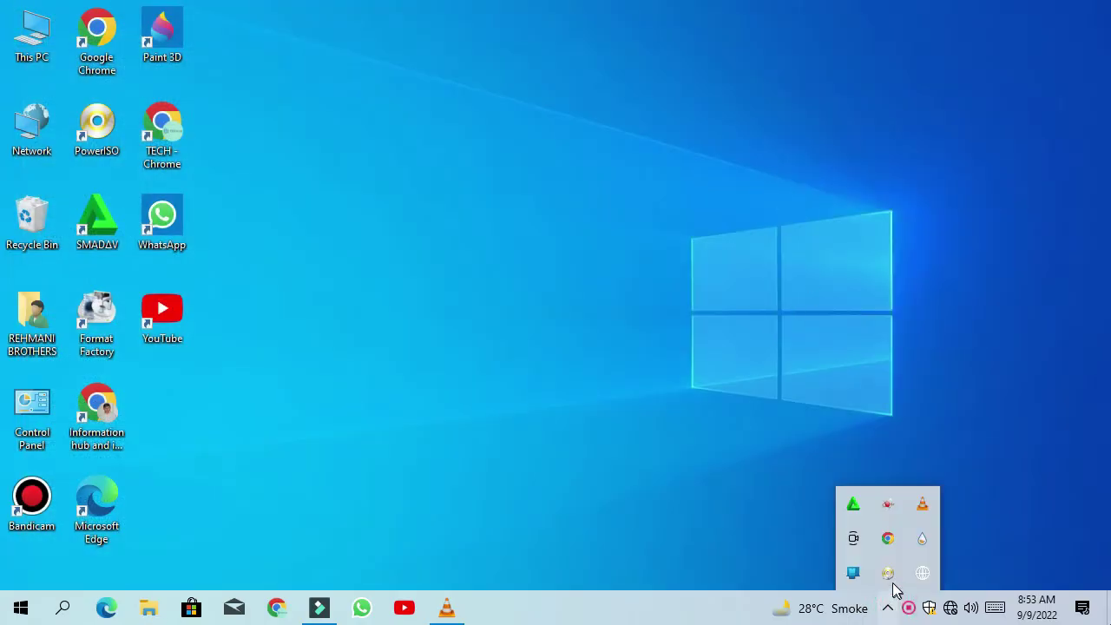
pyautogui.click(922, 538)
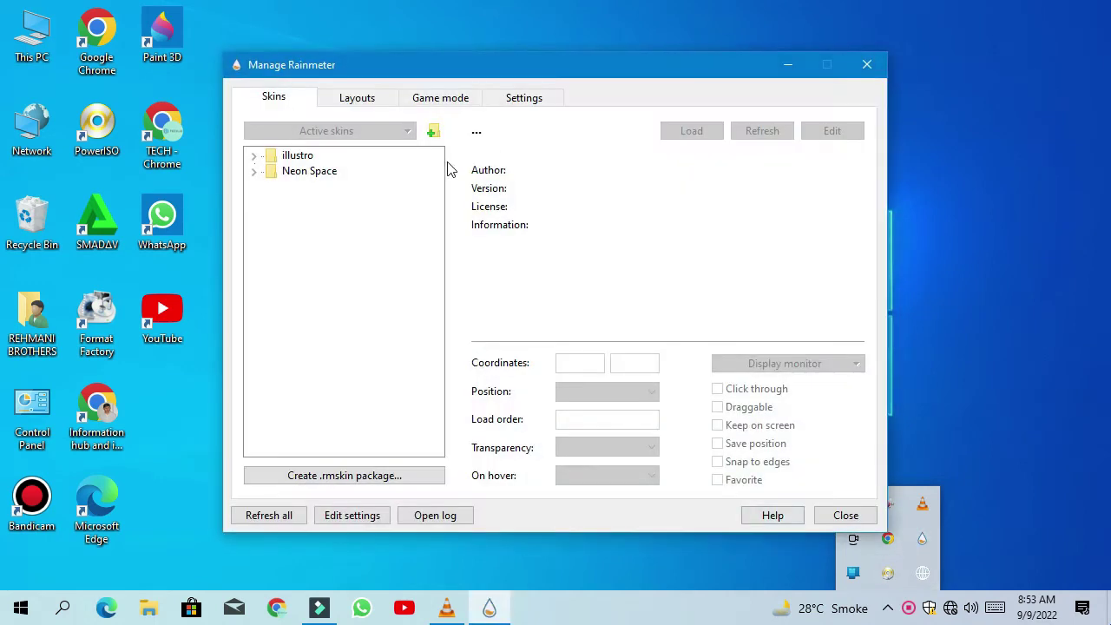
# Load the Clock.ini skin from the illustro Clock folder.
pyautogui.click(257, 156)
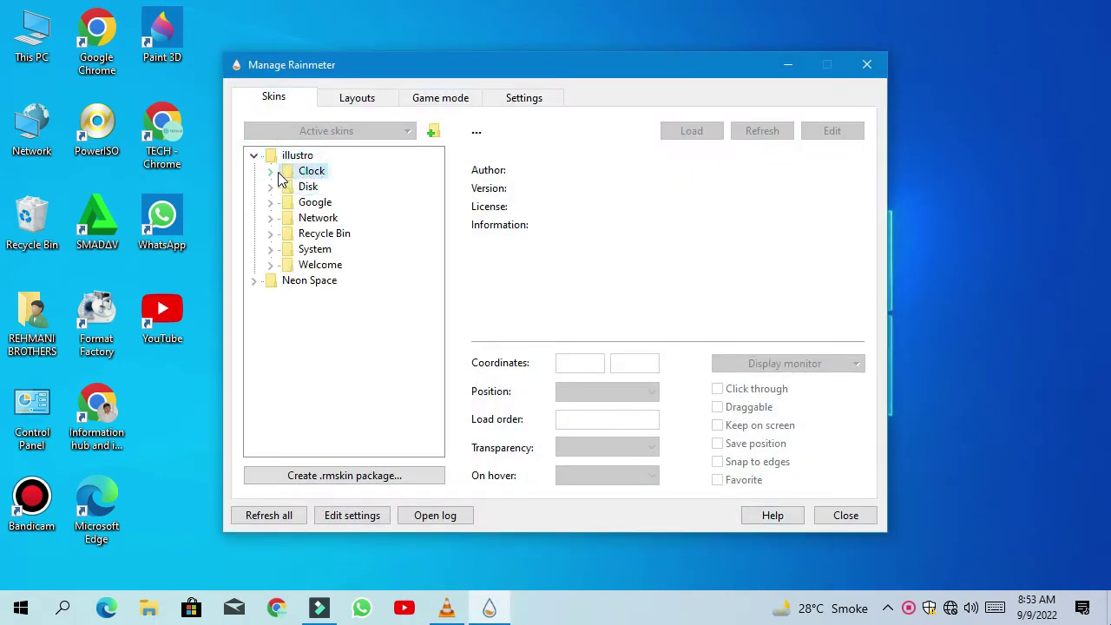
pyautogui.doubleClick(300, 172)
pyautogui.click(329, 187)
pyautogui.doubleClick(321, 189)
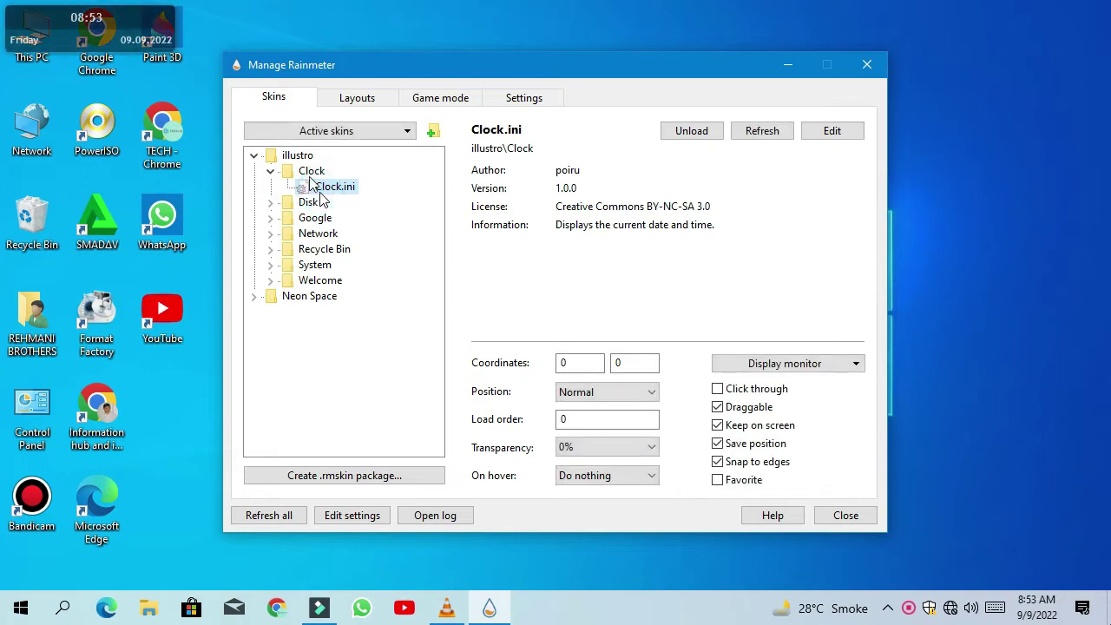
# Unload the illustro Clock skin, then close Manage Rainmeter and refresh the desktop.
pyautogui.rightClick(1046, 199)
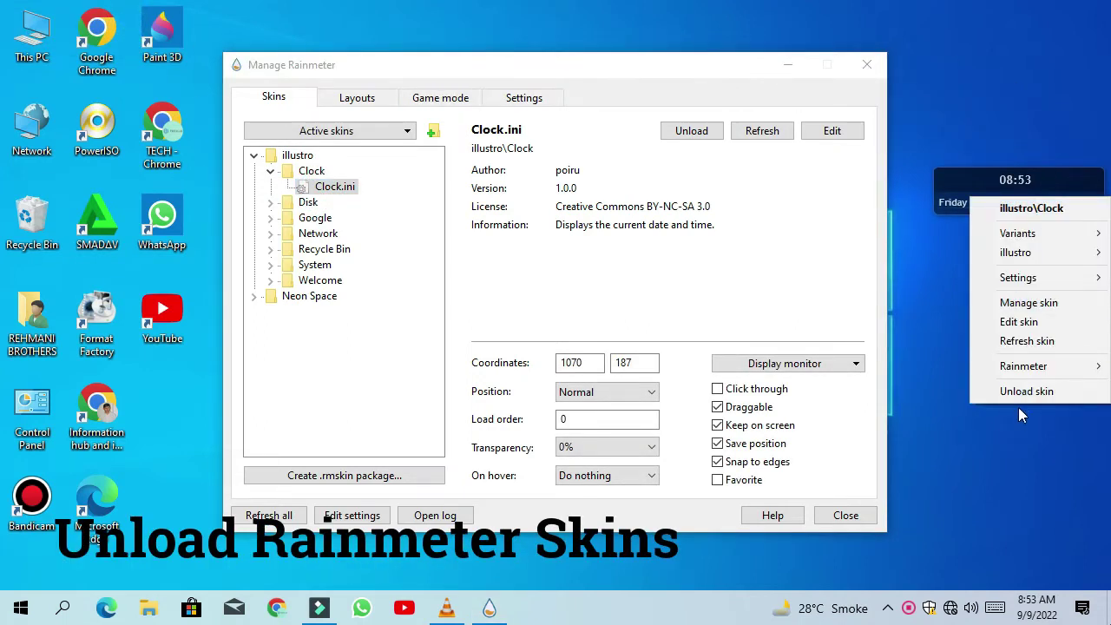
pyautogui.click(1019, 395)
pyautogui.click(867, 62)
pyautogui.rightClick(712, 38)
pyautogui.click(758, 113)
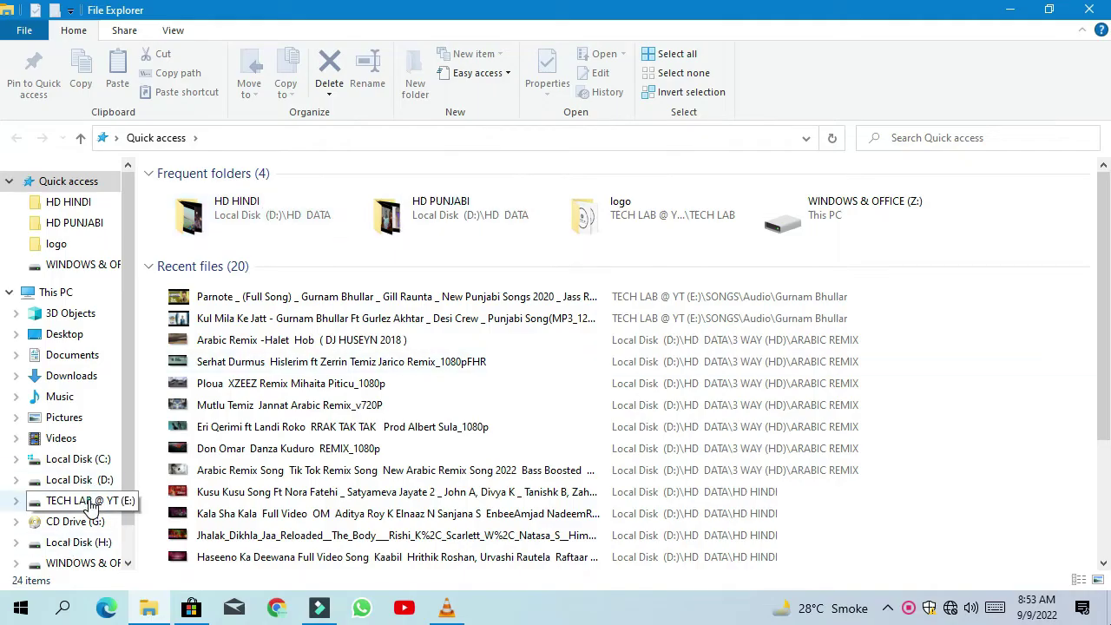
# Launch the neon-space.rmskin package from the SOFTWARES > Rainmeter folder on the TECH LAB @ YT (E:) drive.
pyautogui.click(87, 500)
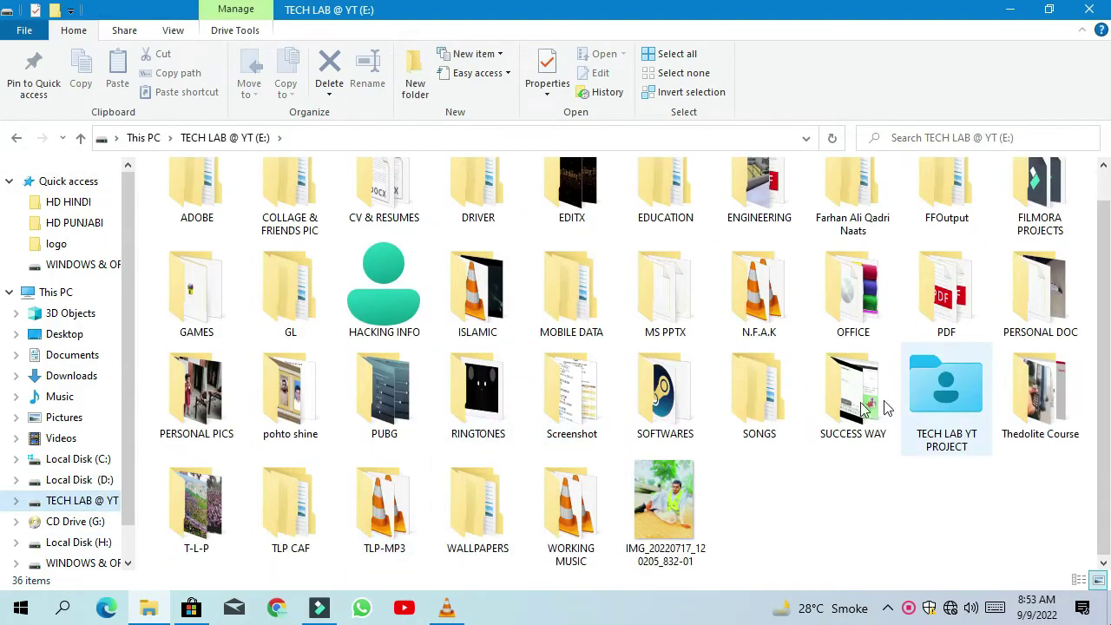
pyautogui.doubleClick(652, 412)
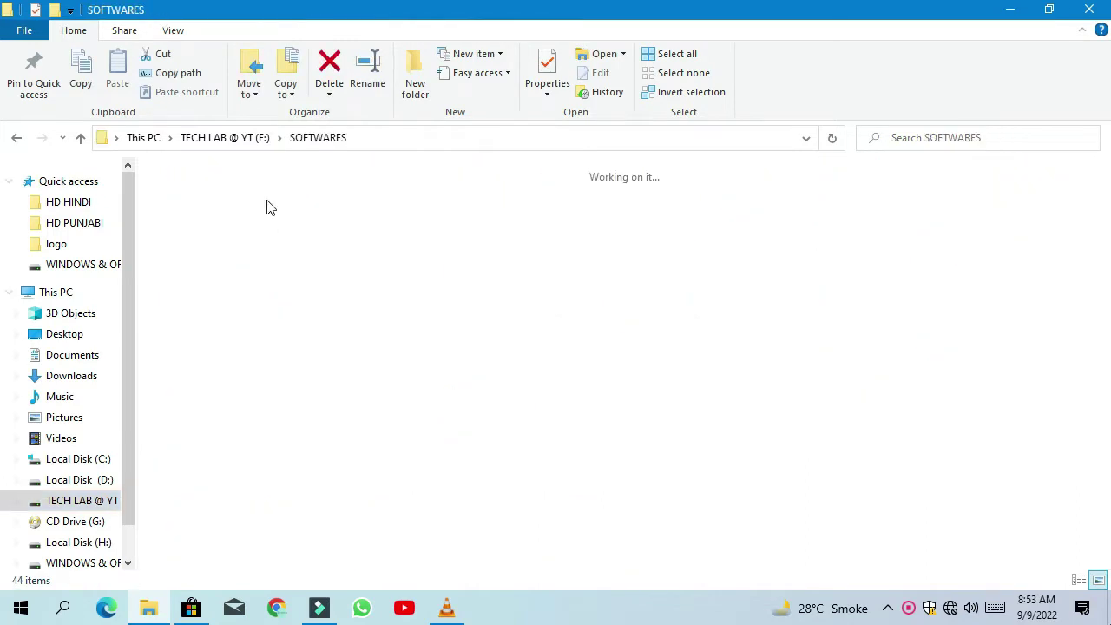
pyautogui.doubleClick(273, 217)
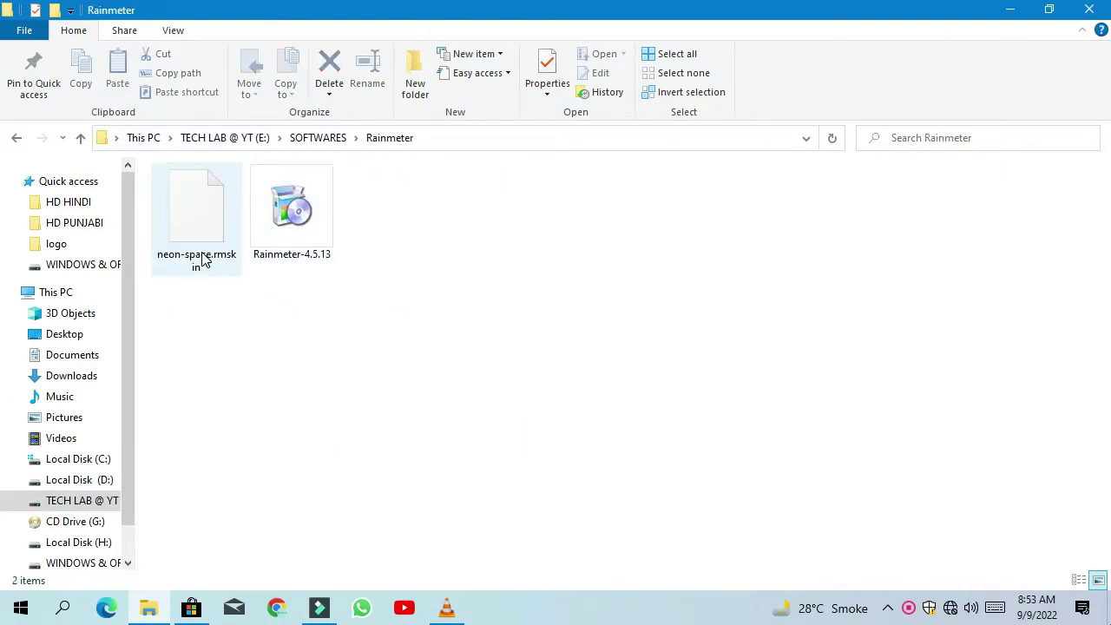
pyautogui.rightClick(265, 309)
pyautogui.click(309, 400)
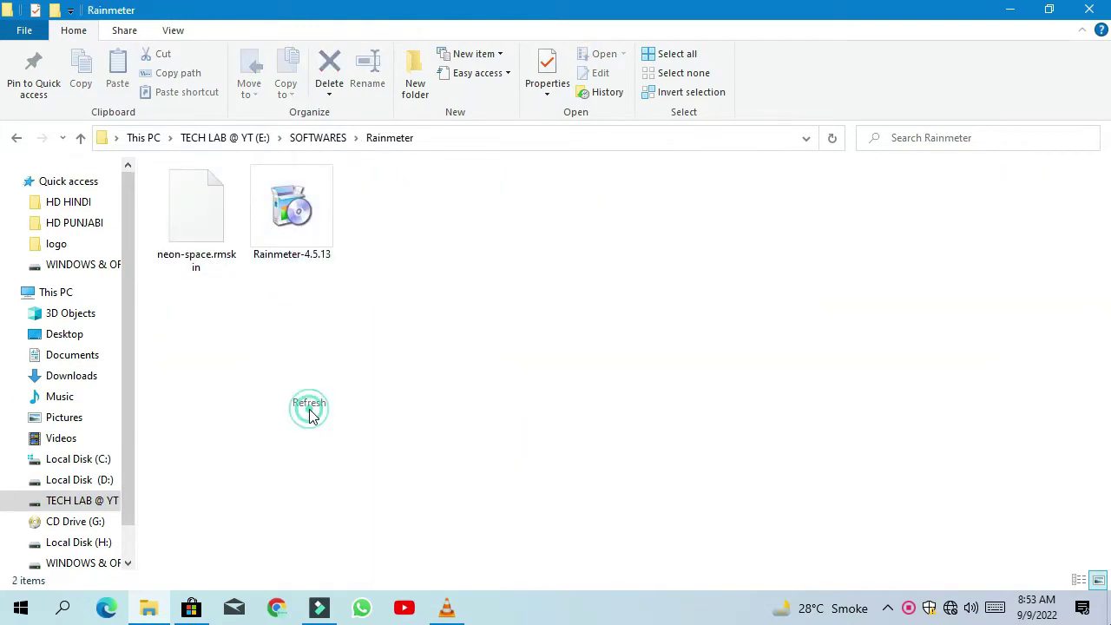
pyautogui.doubleClick(214, 242)
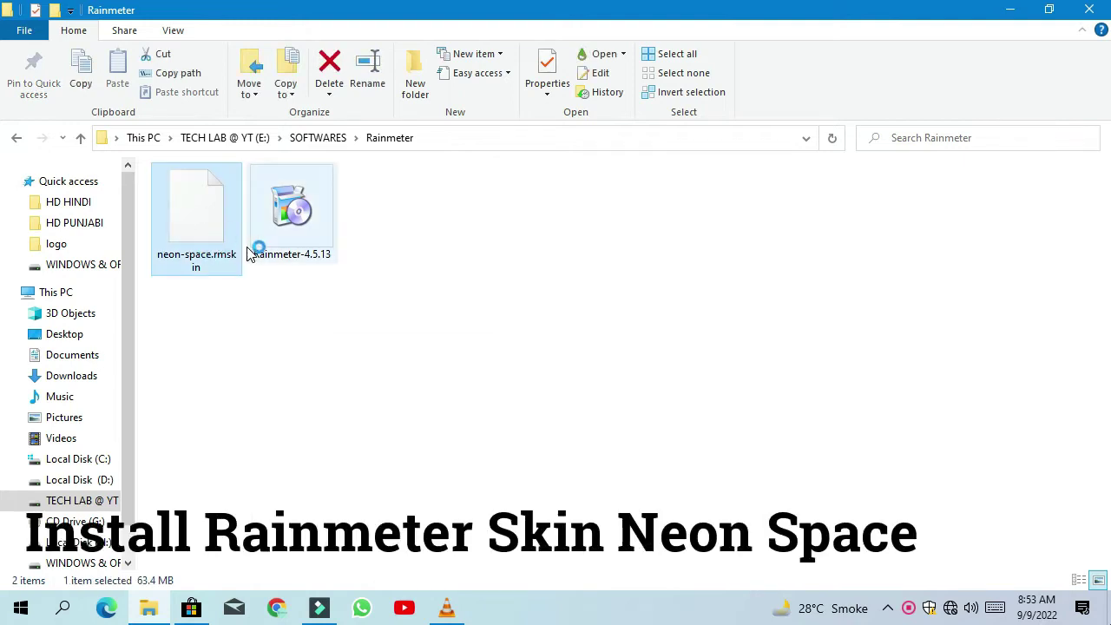
# Review the included components in the Rainmeter Skin Installer and install the Neon Space skin with its included layout applied.
pyautogui.press('super+d')
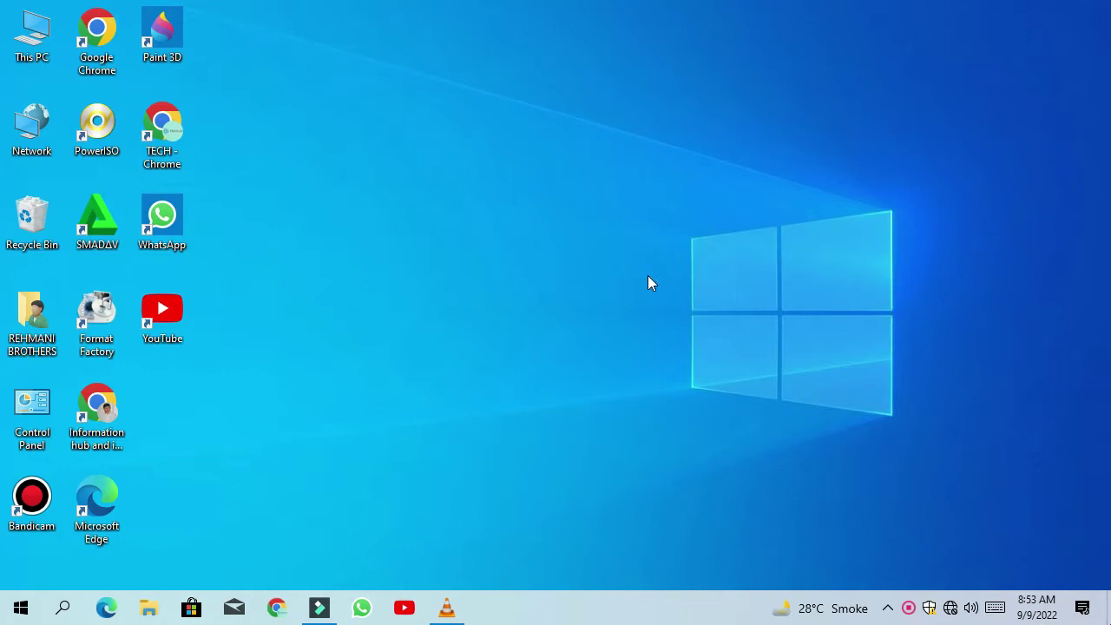
pyautogui.rightClick(648, 275)
pyautogui.click(689, 351)
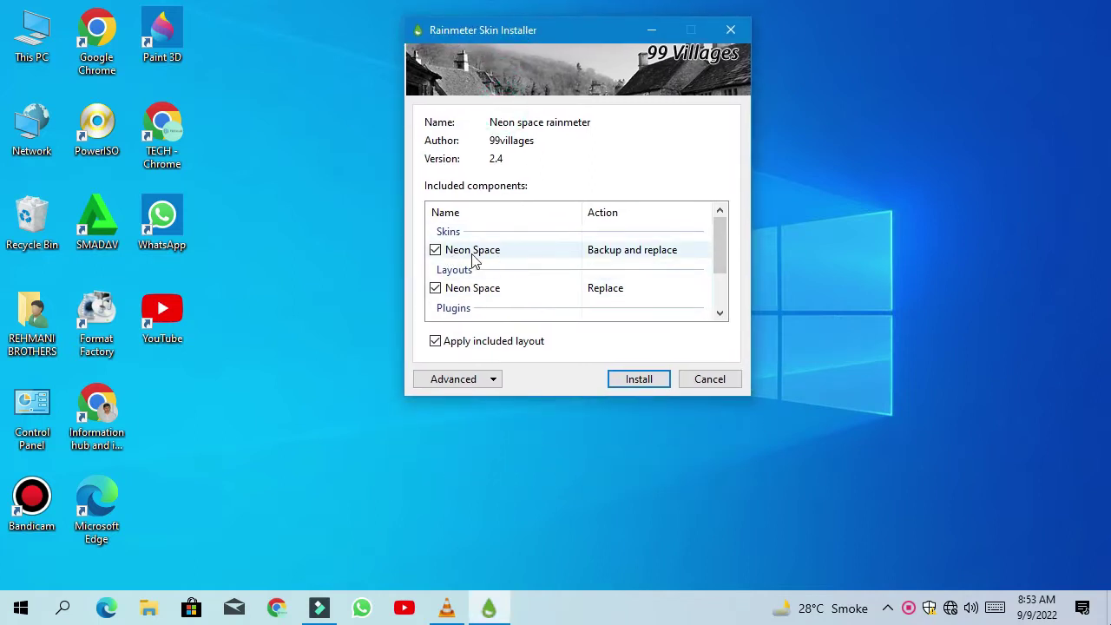
pyautogui.scroll(-1, 503, 286)
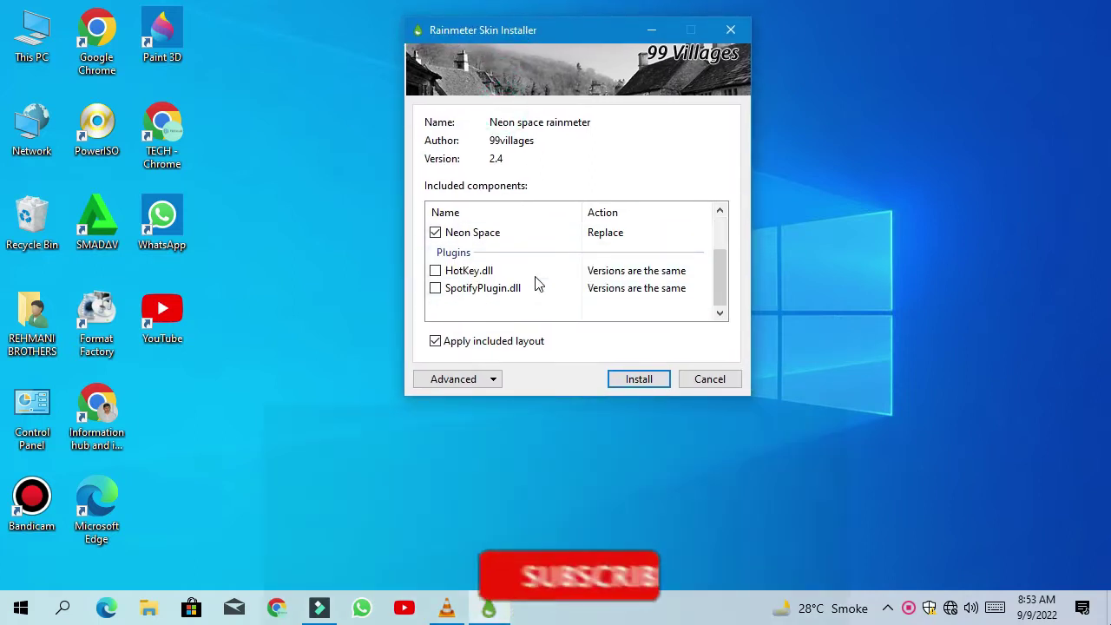
pyautogui.scroll(2, 491, 236)
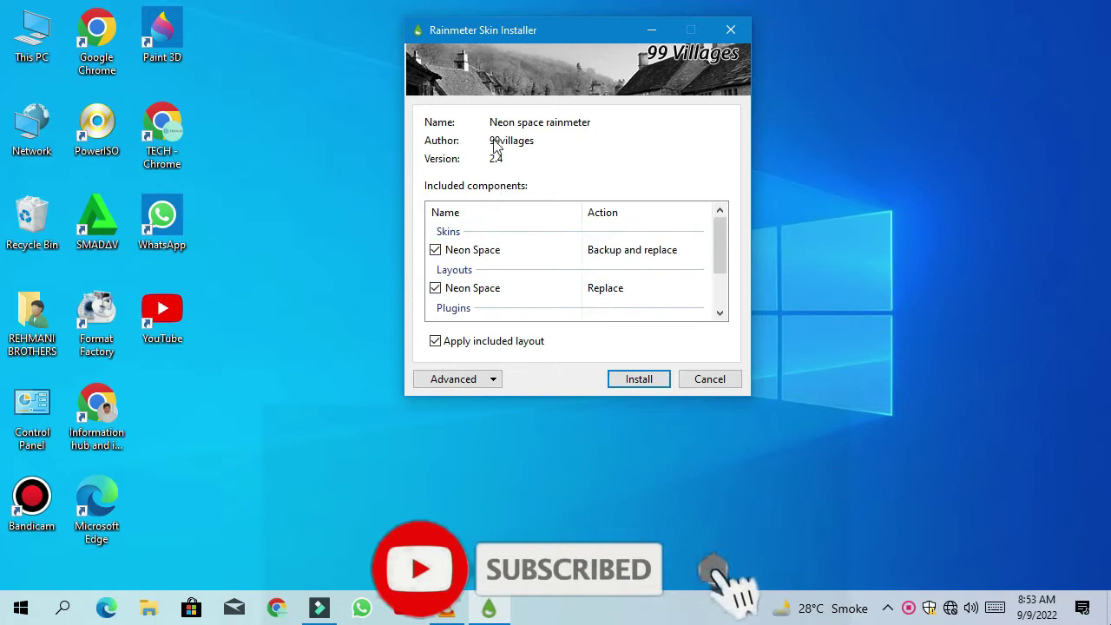
pyautogui.click(638, 377)
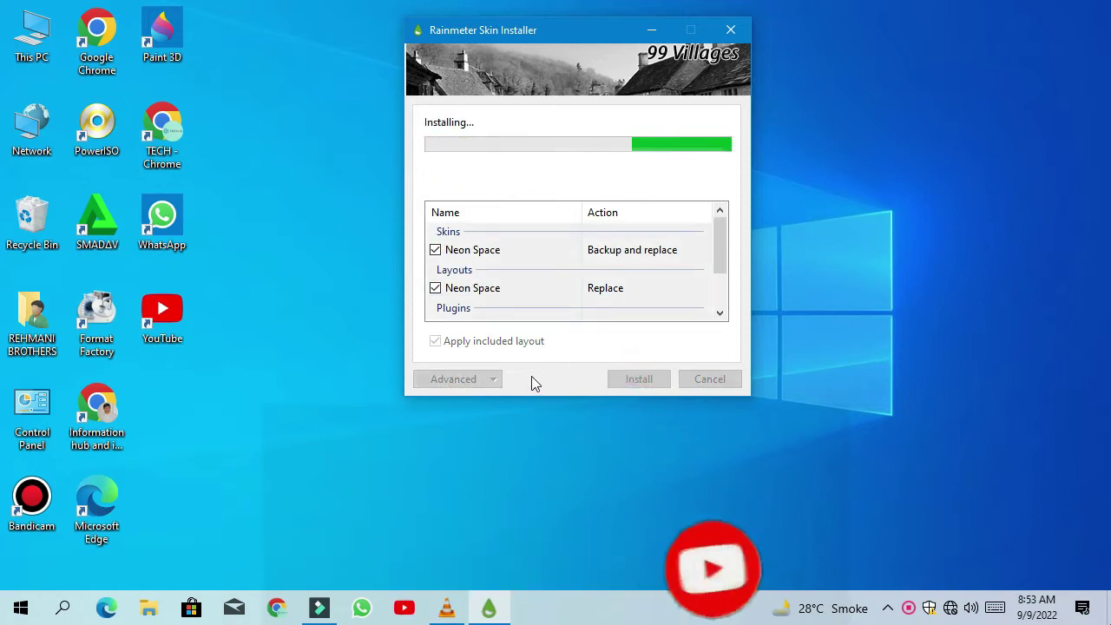
# Open the desktop's personalization settings and have the accent color picked automatically from the background.
pyautogui.rightClick(869, 279)
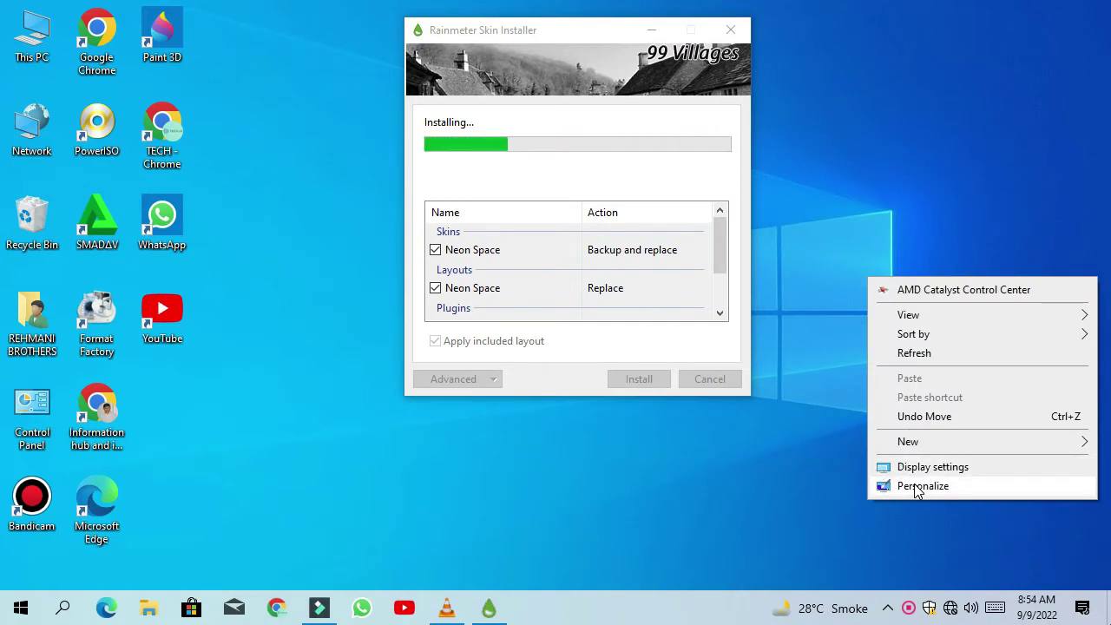
pyautogui.click(921, 487)
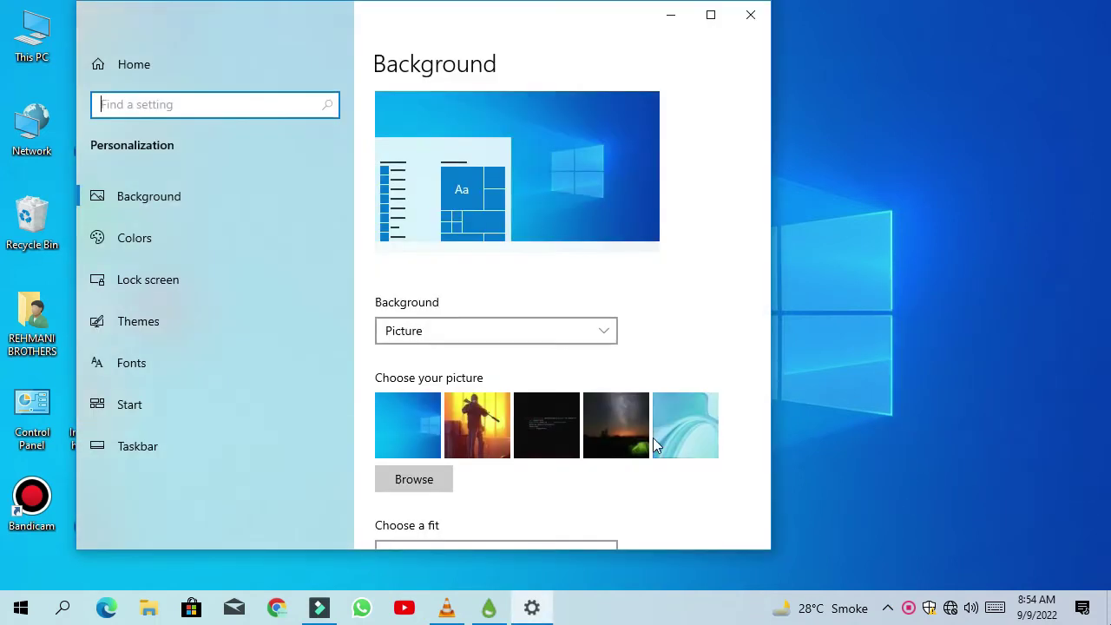
pyautogui.scroll(-3, 573, 320)
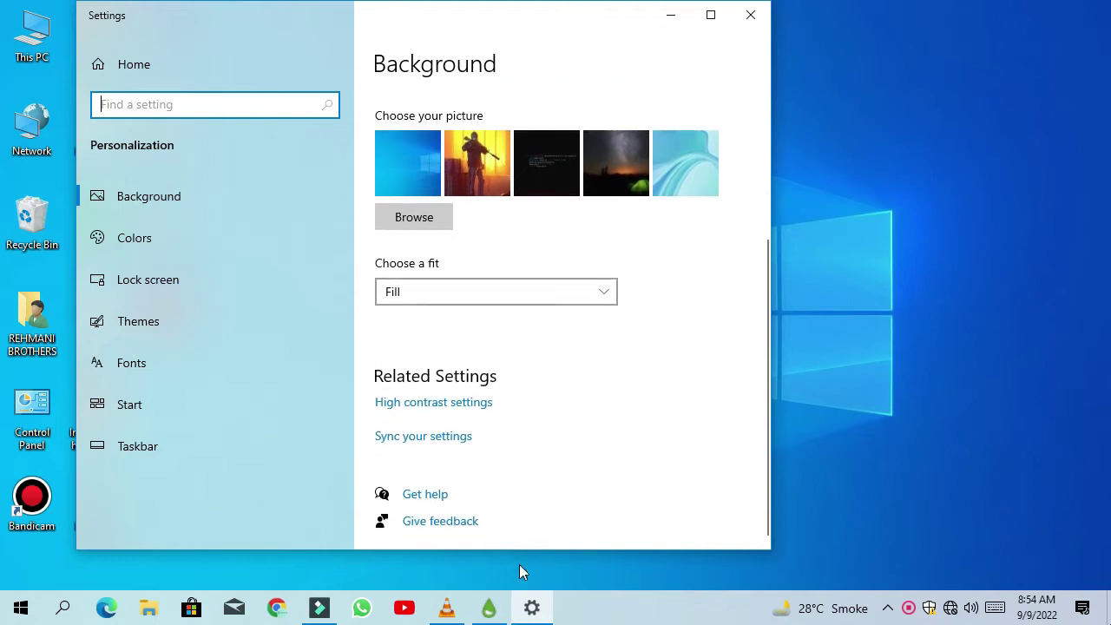
pyautogui.moveTo(494, 622)
pyautogui.click(156, 242)
pyautogui.scroll(-5, 483, 259)
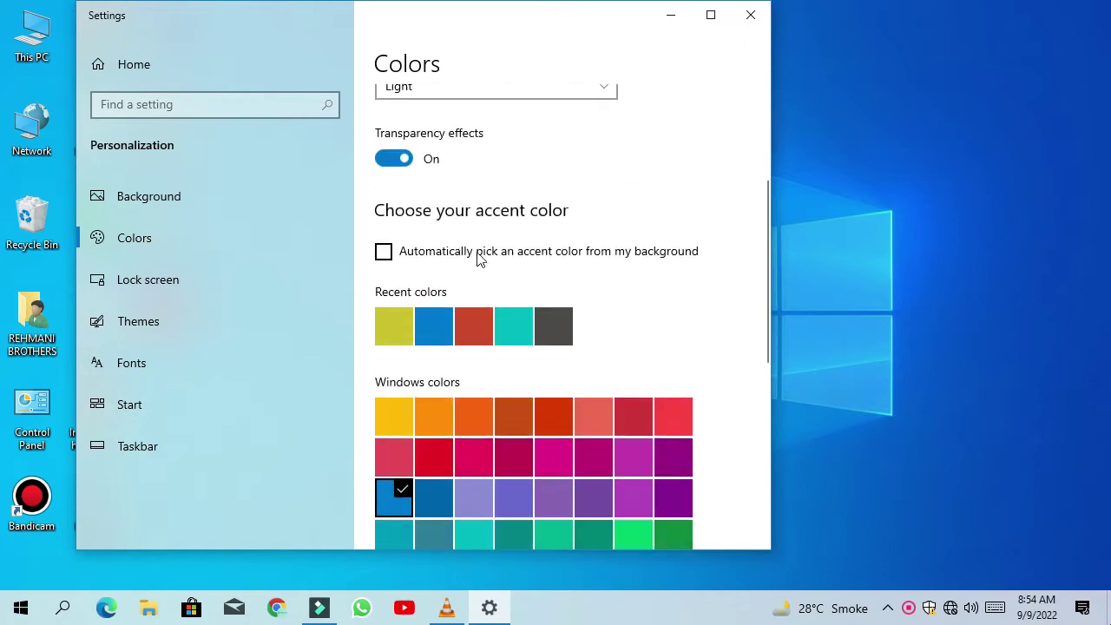
pyautogui.click(481, 182)
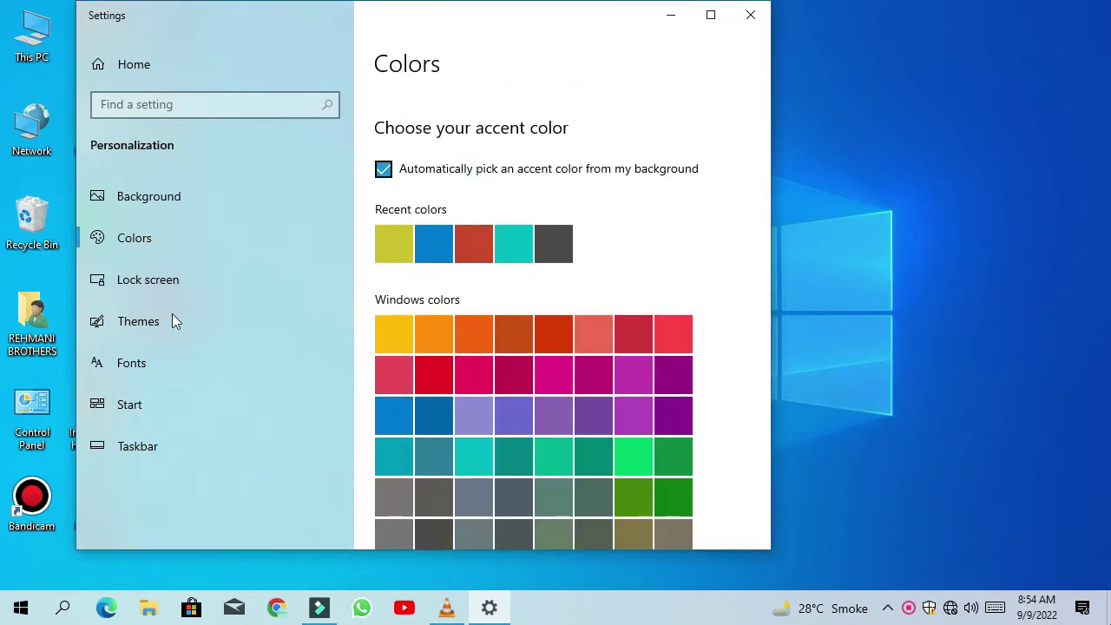
pyautogui.scroll(-5, 138, 329)
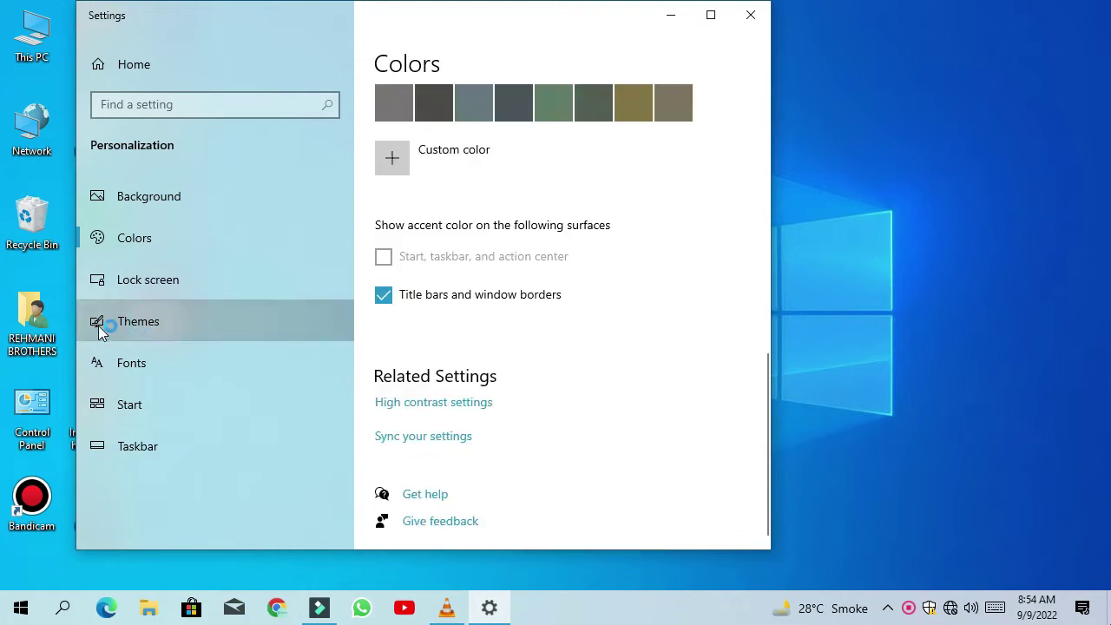
# Change the desktop background from a picture to a solid color and choose Black.
pyautogui.click(174, 325)
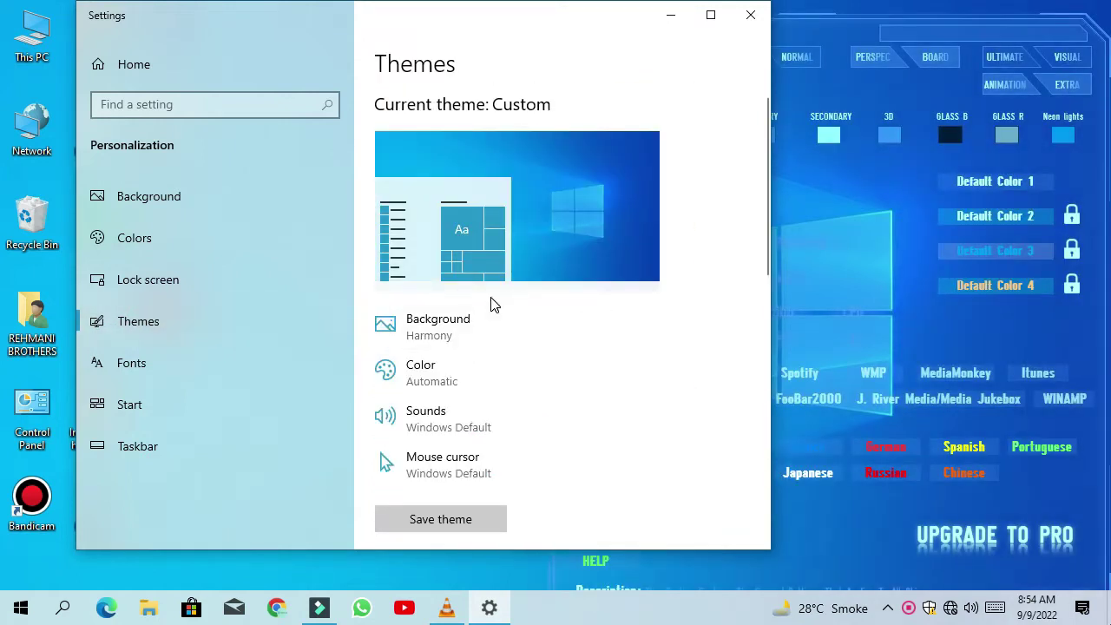
pyautogui.scroll(-2, 493, 263)
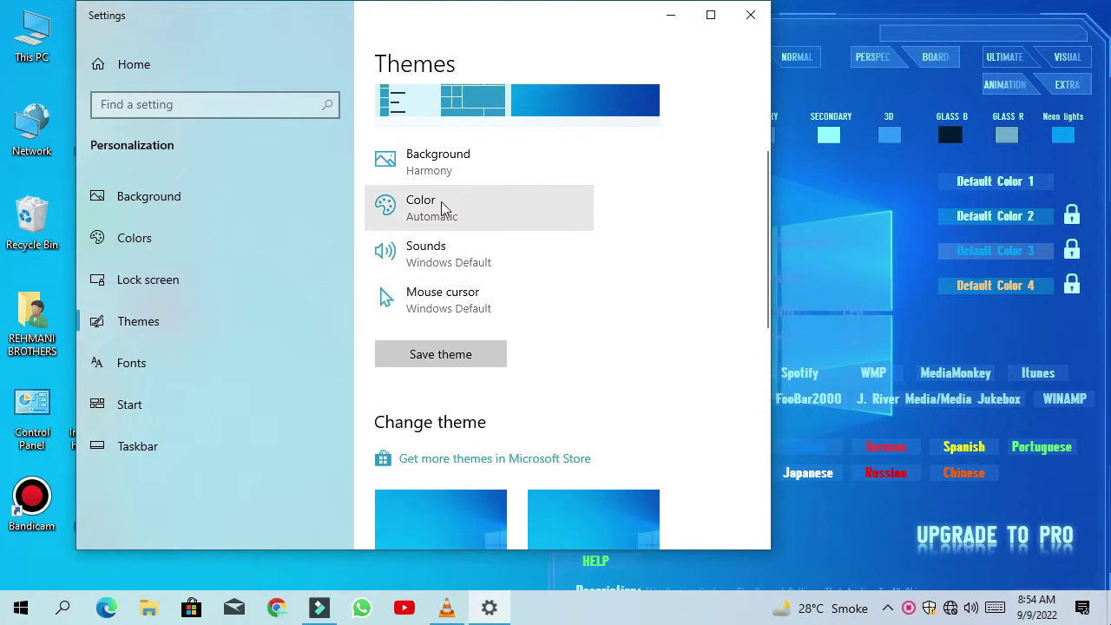
pyautogui.click(452, 165)
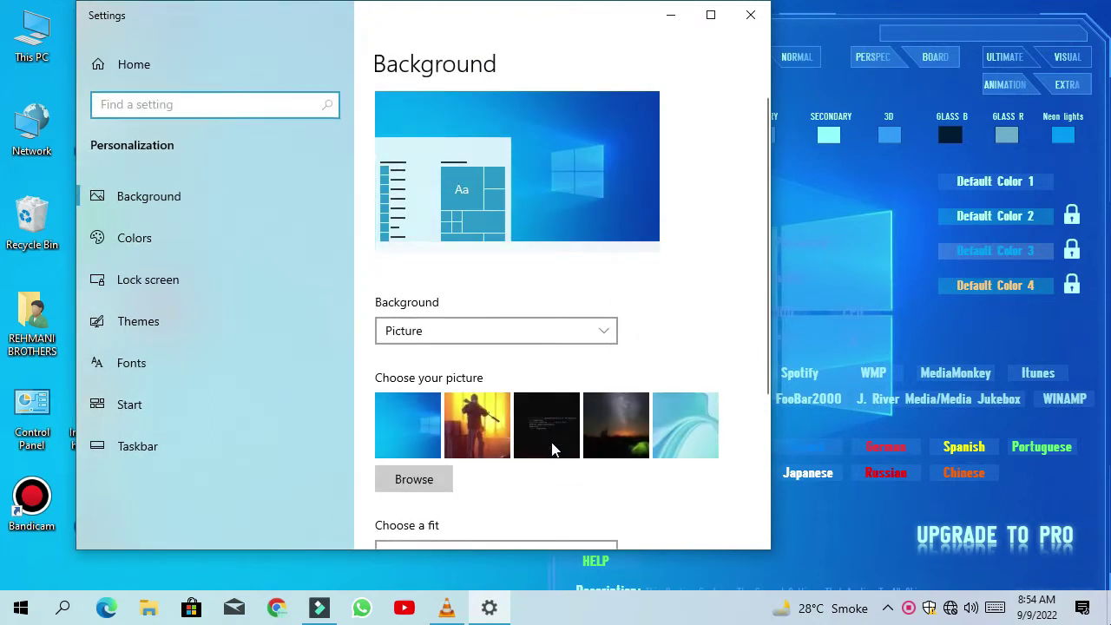
pyautogui.click(544, 324)
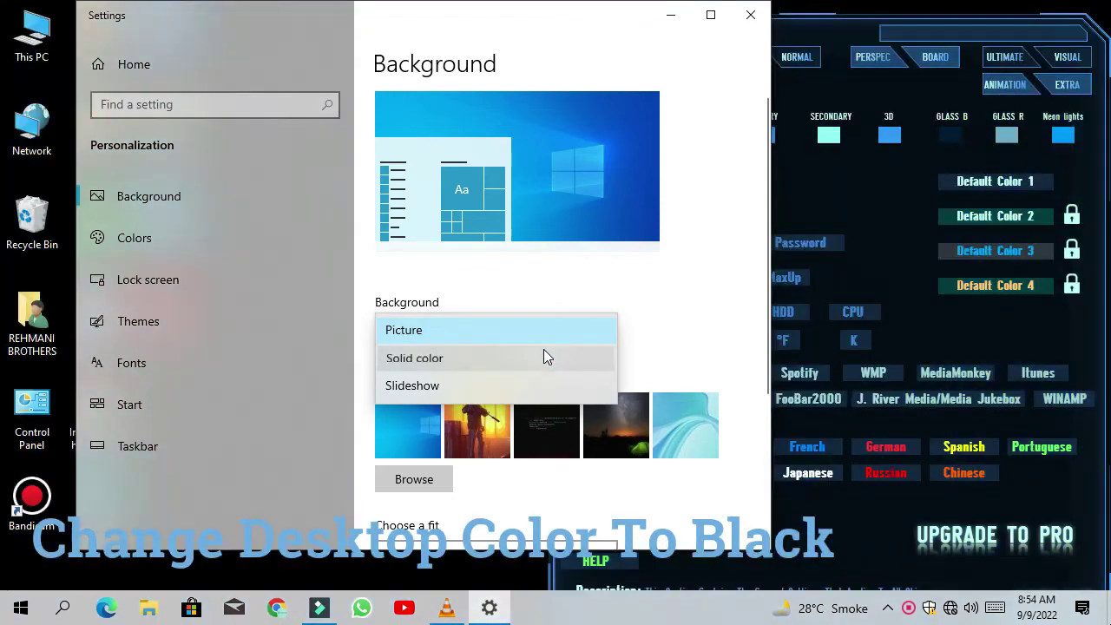
pyautogui.click(543, 357)
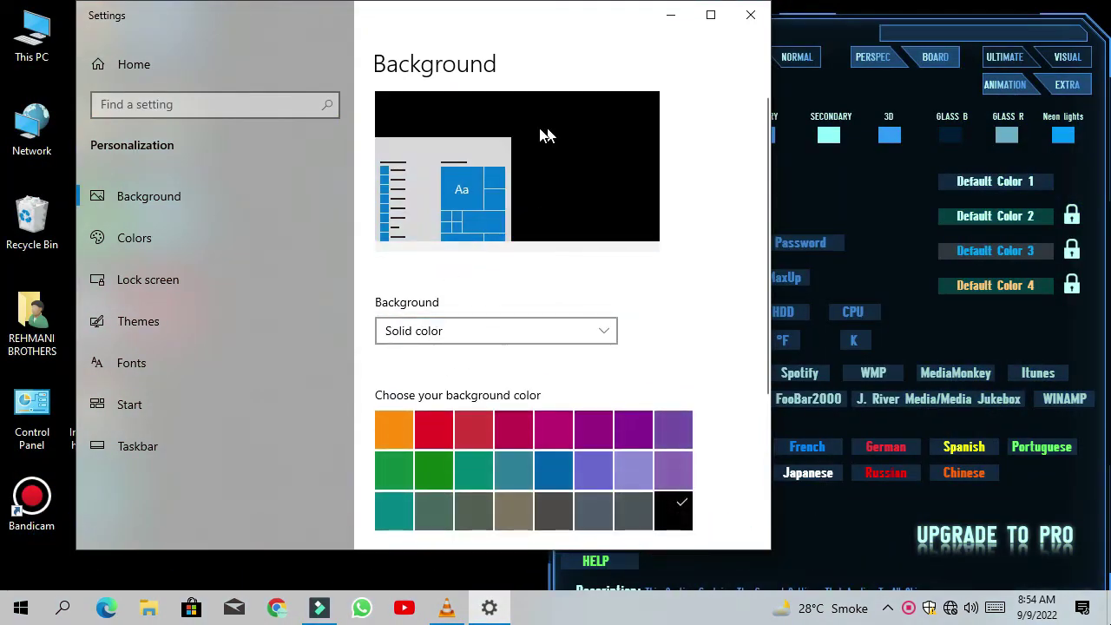
pyautogui.scroll(-3, 637, 467)
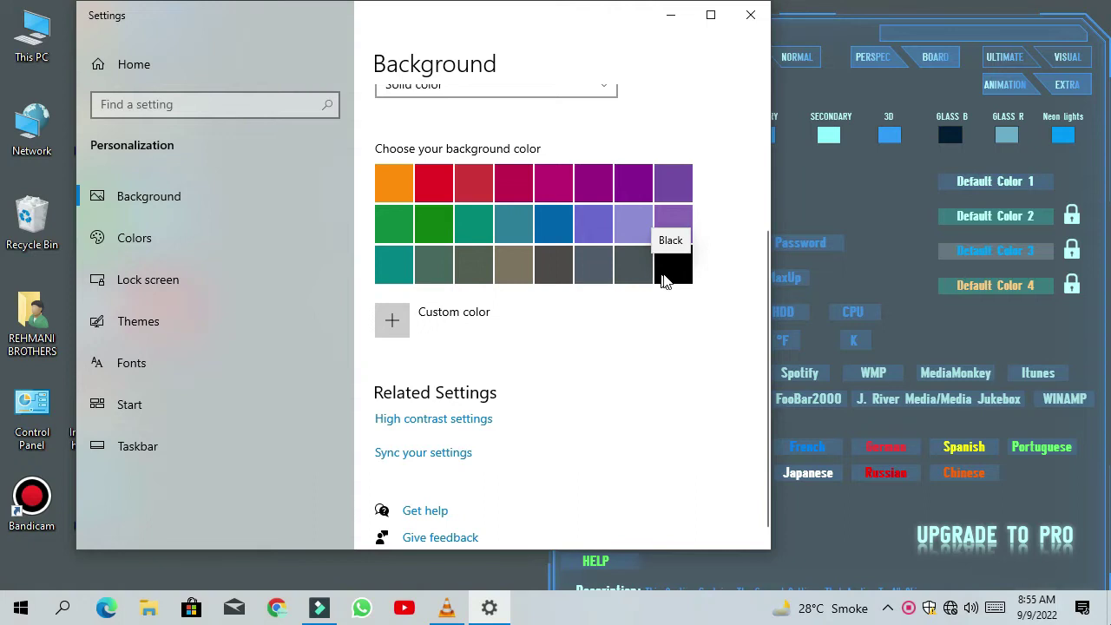
pyautogui.click(667, 276)
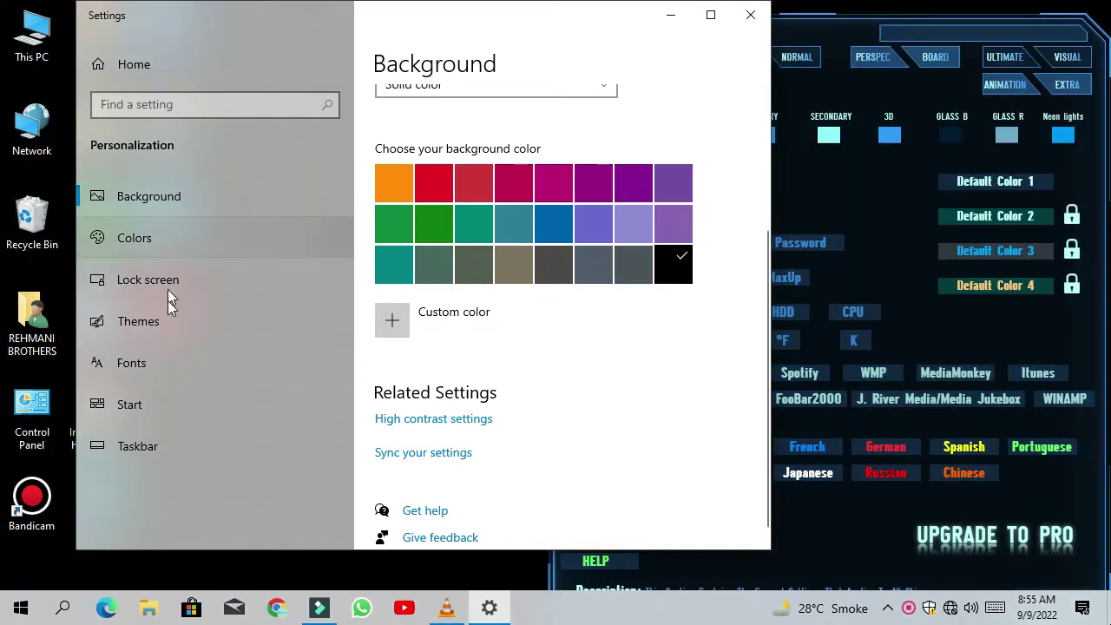
# Turn off the Computer, User's Files, Network, Recycle Bin and Control Panel desktop icons in the theme's desktop icon settings.
pyautogui.click(710, 15)
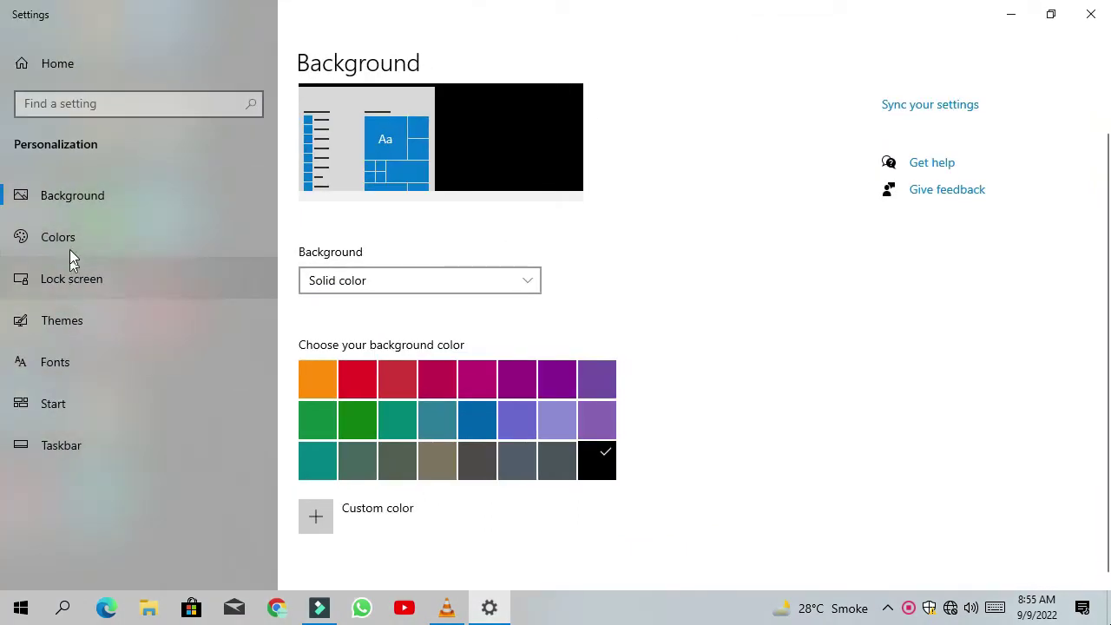
pyautogui.click(76, 323)
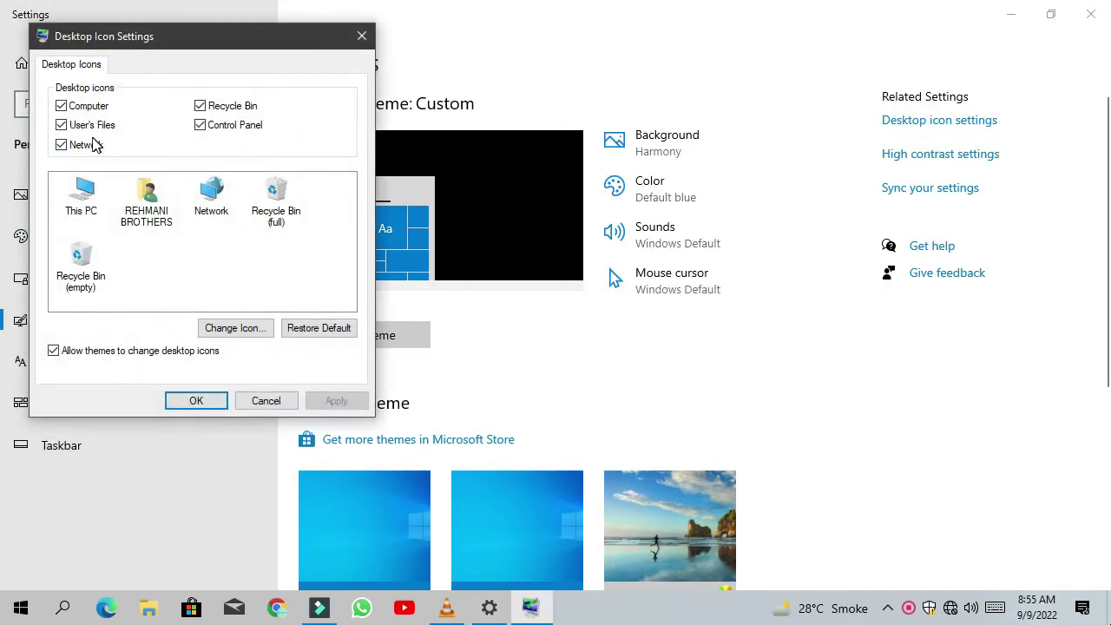
pyautogui.click(92, 125)
pyautogui.click(93, 105)
pyautogui.click(207, 127)
pyautogui.click(209, 107)
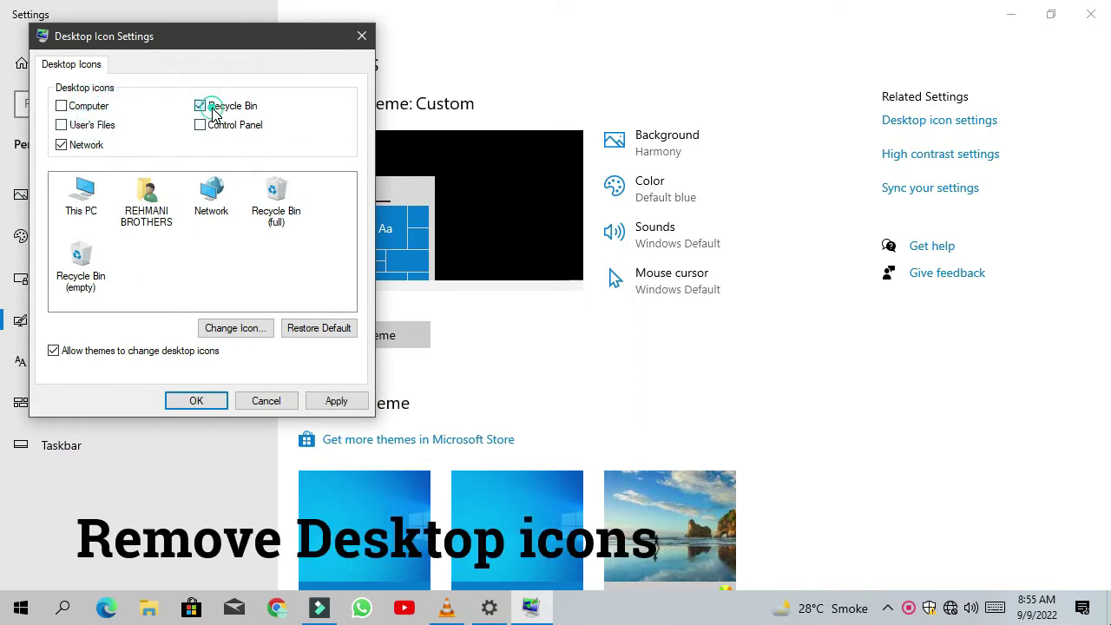
pyautogui.click(87, 145)
pyautogui.click(332, 399)
pyautogui.click(215, 399)
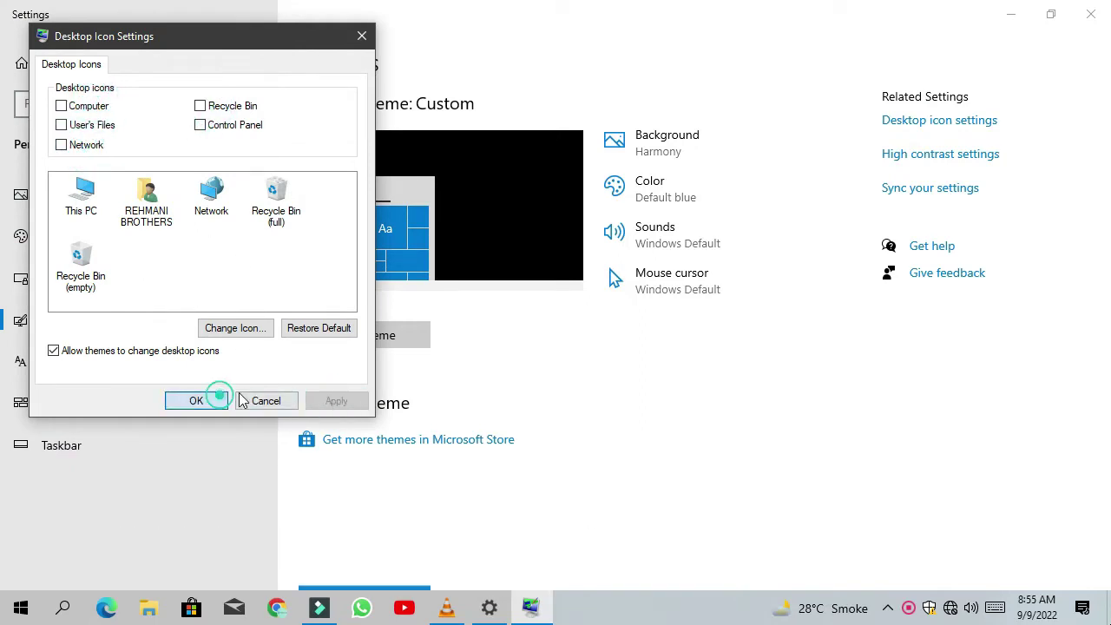
pyautogui.click(1092, 13)
# Refresh the desktop.
pyautogui.rightClick(605, 132)
pyautogui.rightClick(428, 76)
pyautogui.click(473, 216)
pyautogui.rightClick(427, 65)
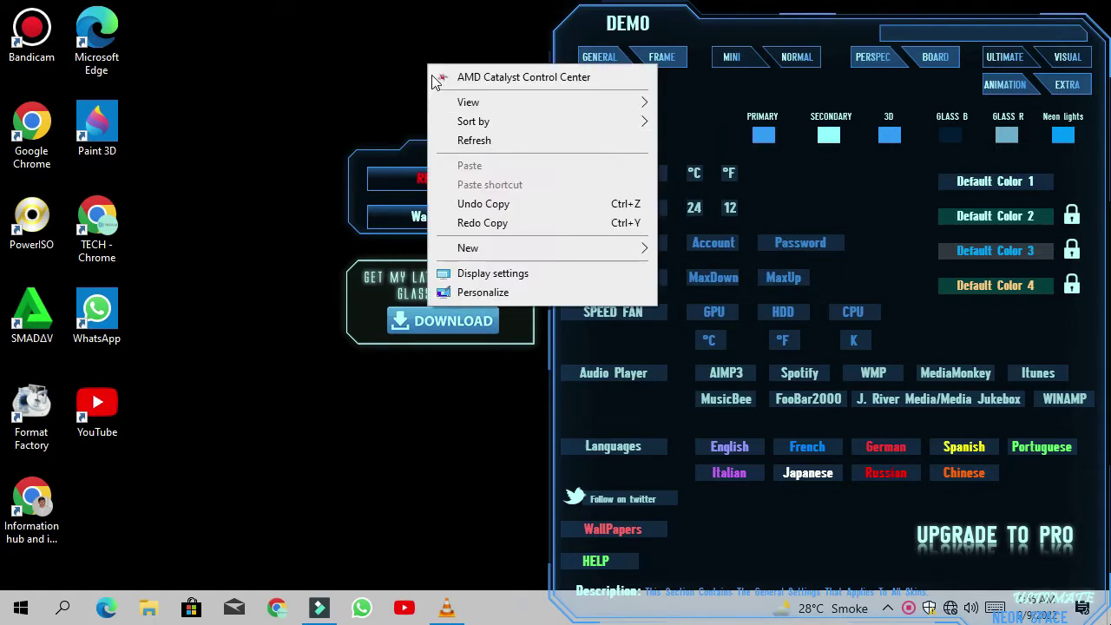
pyautogui.click(469, 140)
# Unload the Neon Space\-Settings skin from the desktop.
pyautogui.rightClick(728, 166)
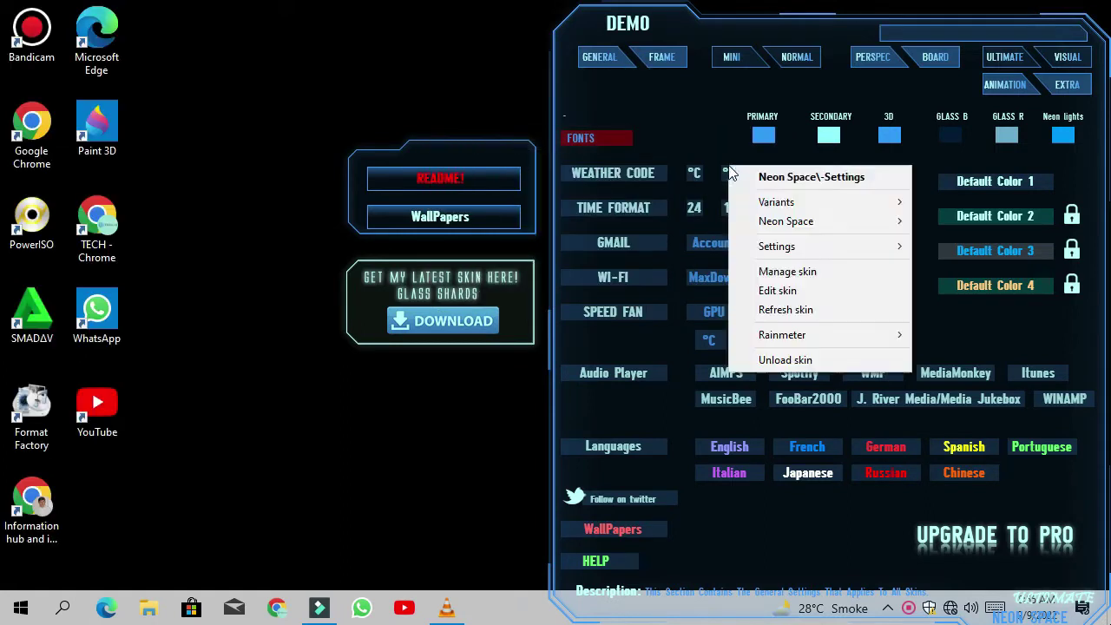
pyautogui.click(784, 362)
pyautogui.rightClick(746, 254)
pyautogui.click(777, 390)
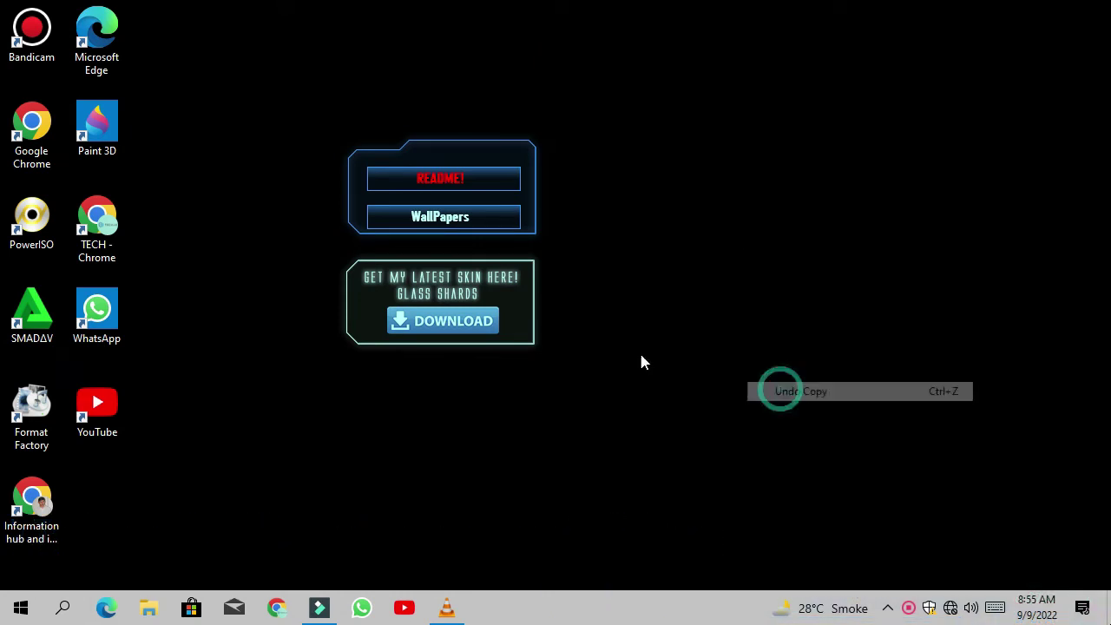
# Unload the Glass shards and WallpapersAndFonts skins, and refresh the empty desktop area.
pyautogui.rightClick(501, 299)
pyautogui.moveTo(548, 470)
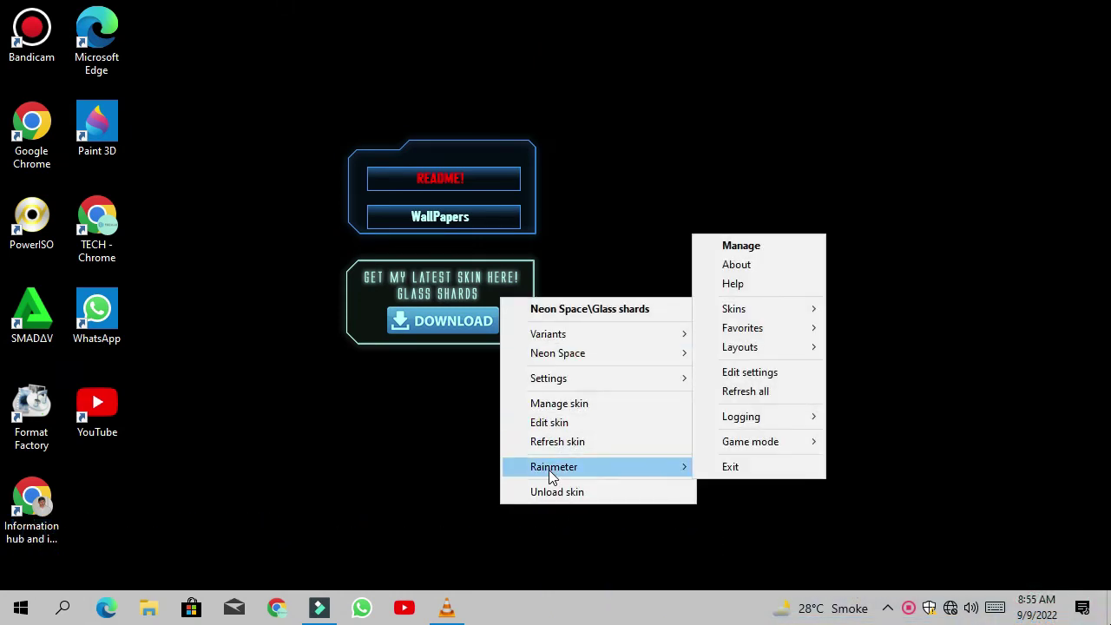
pyautogui.click(554, 492)
pyautogui.rightClick(445, 229)
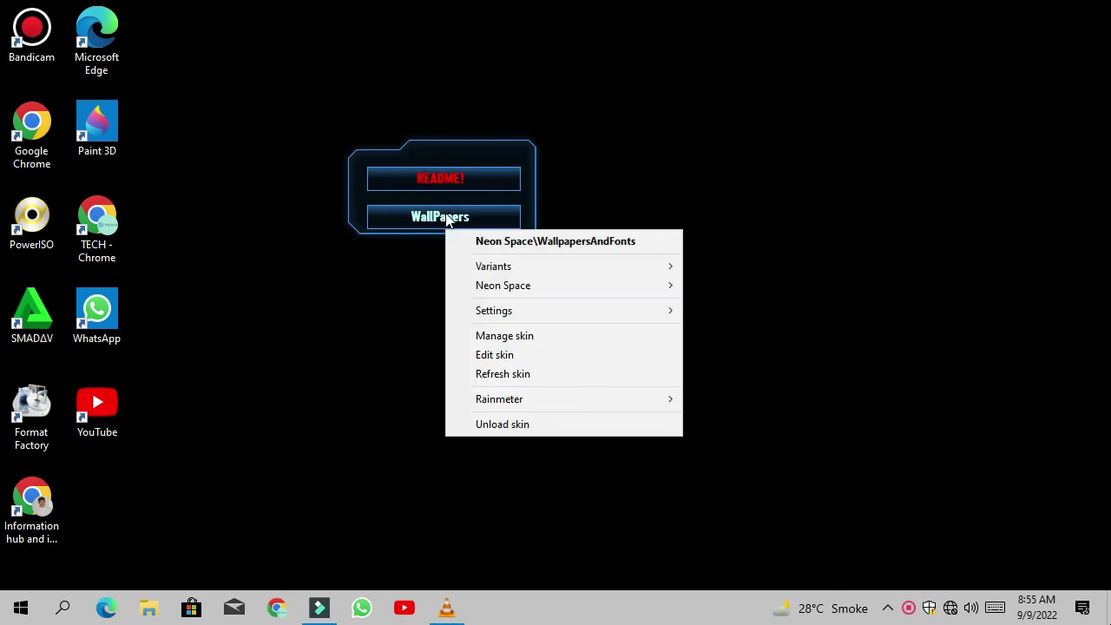
pyautogui.click(536, 424)
pyautogui.rightClick(563, 233)
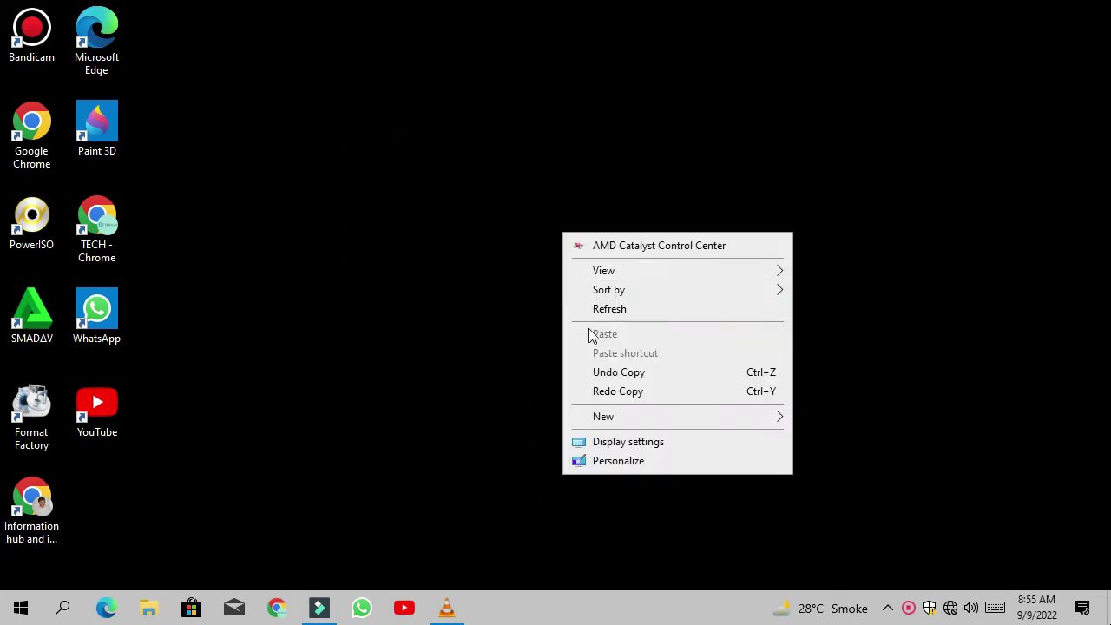
pyautogui.click(603, 309)
# Delete all remaining app shortcuts from the desktop and refresh it.
pyautogui.moveTo(213, 12); pyautogui.dragTo(18, 534)
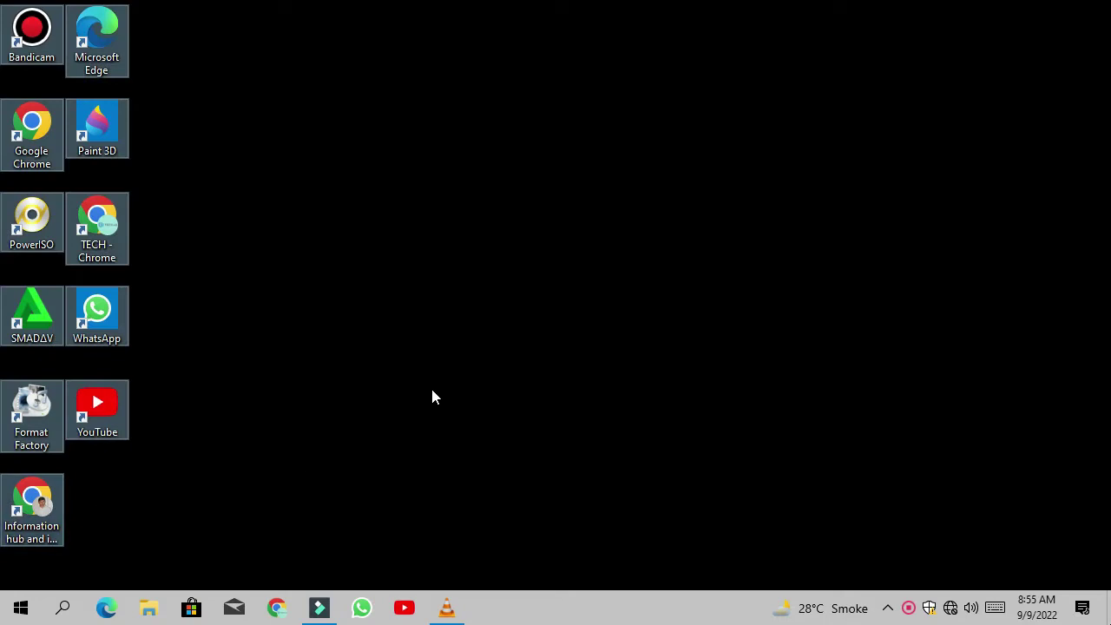
pyautogui.press('Delete')
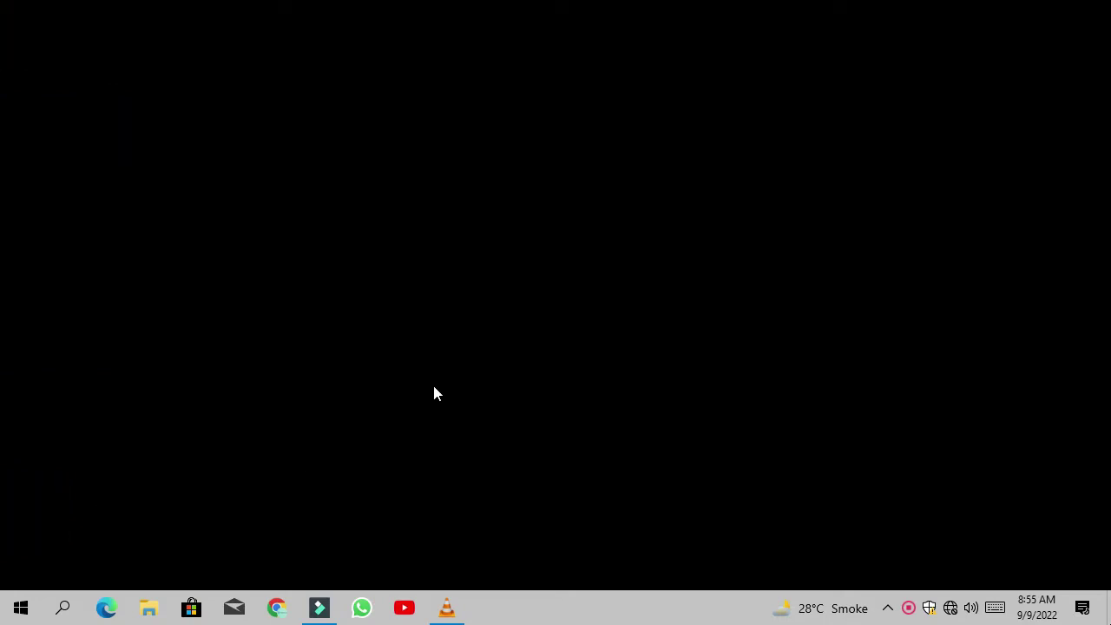
pyautogui.rightClick(479, 200)
pyautogui.click(521, 274)
pyautogui.rightClick(522, 271)
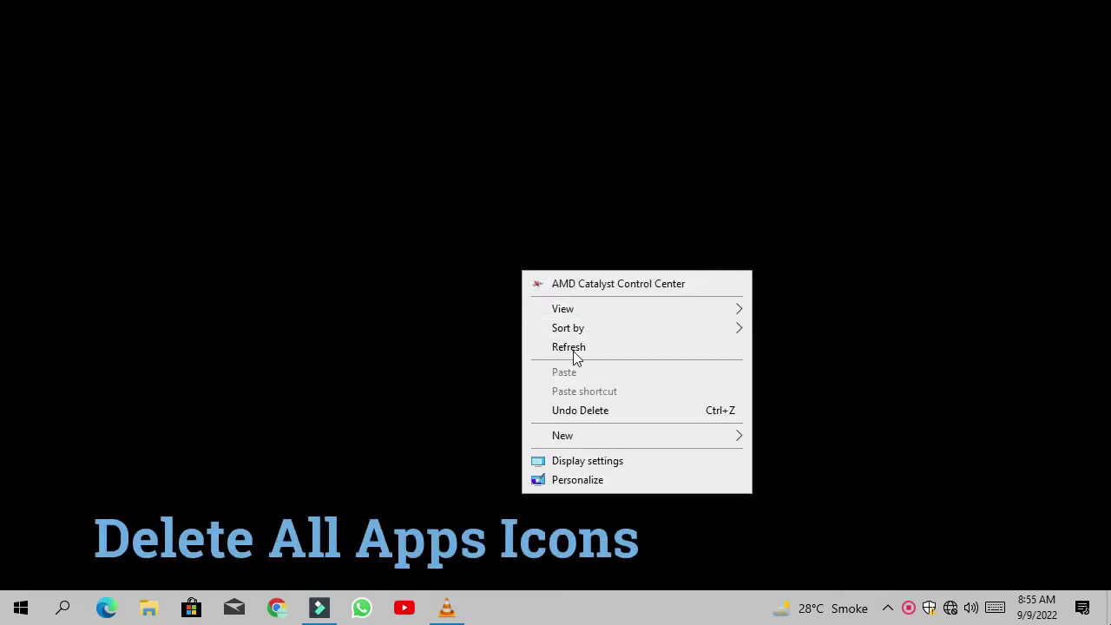
pyautogui.click(573, 349)
pyautogui.rightClick(575, 349)
pyautogui.click(625, 428)
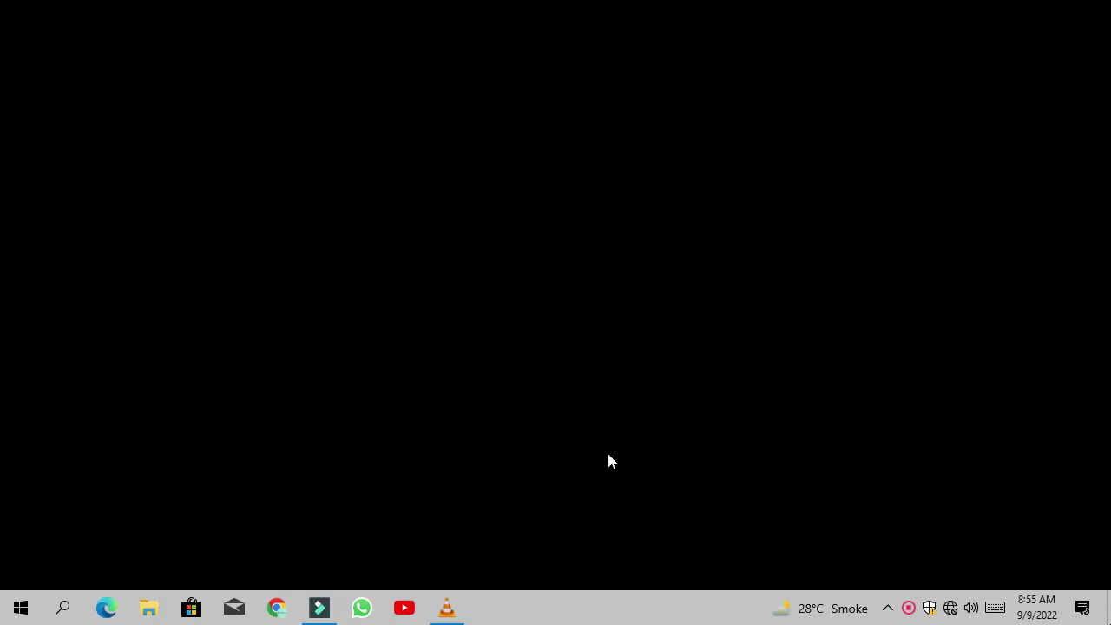
pyautogui.rightClick(611, 323)
pyautogui.click(666, 397)
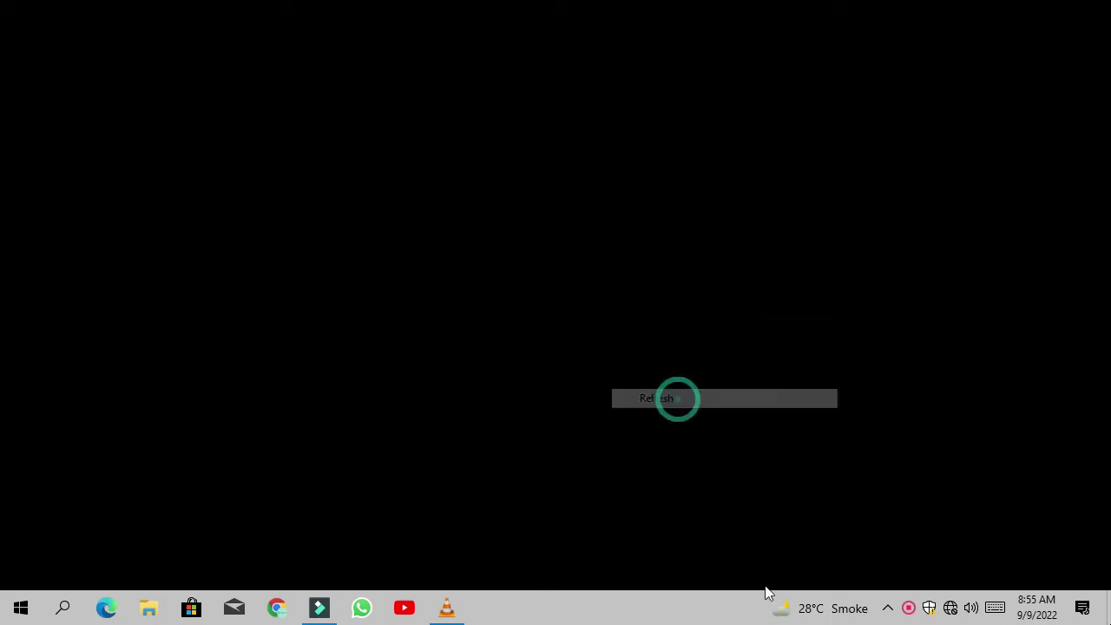
# Open the Rainmeter manager and load Option.ini from the Neon Space -Settings folder.
pyautogui.click(884, 609)
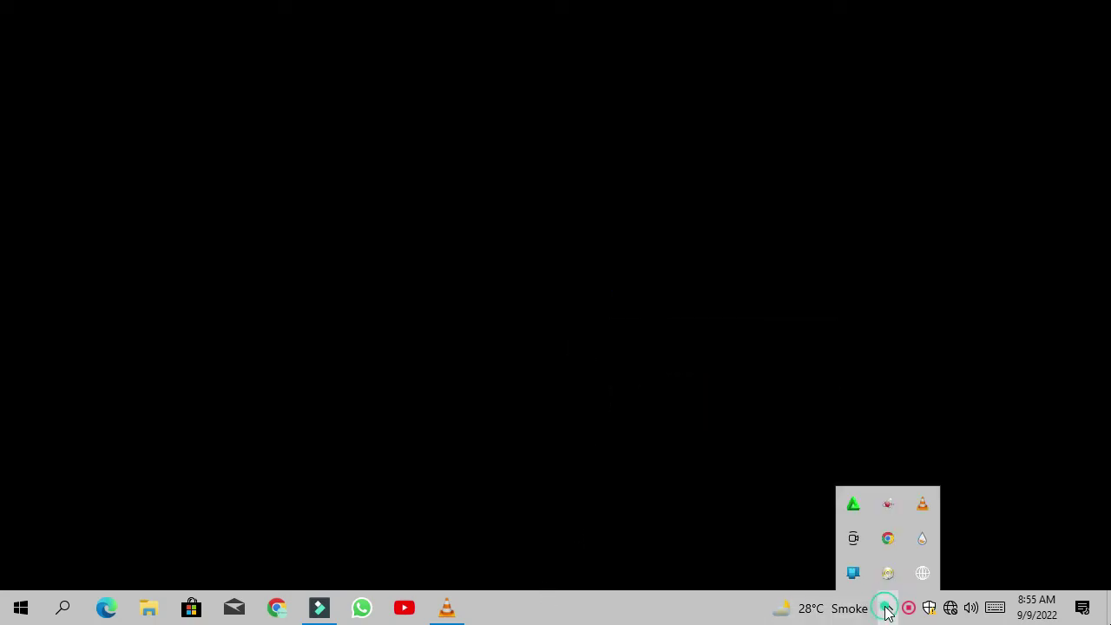
pyautogui.click(922, 539)
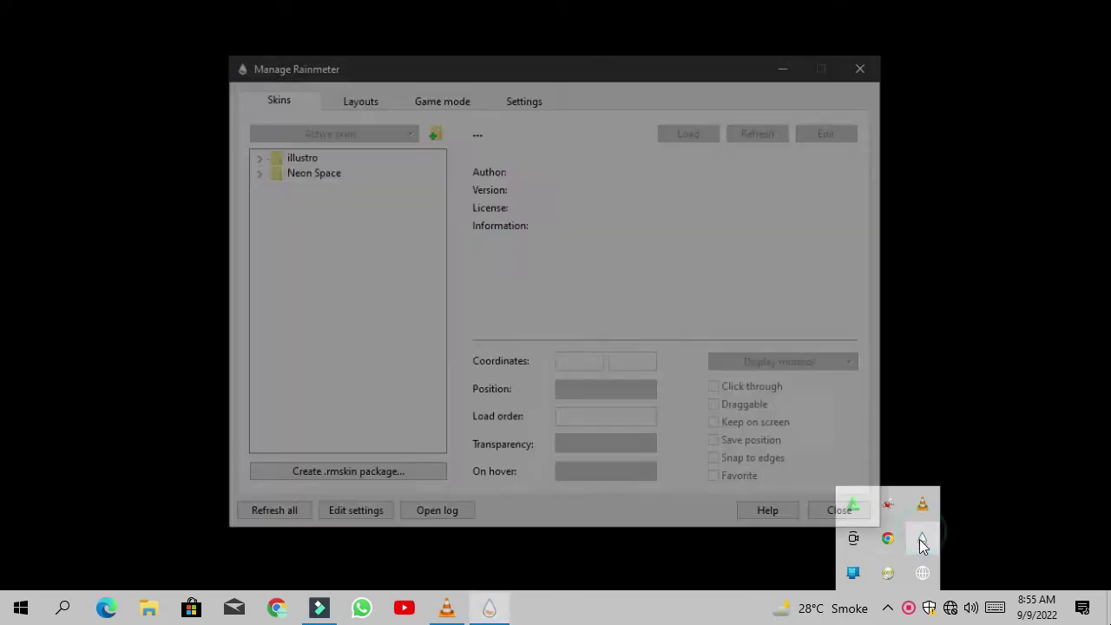
pyautogui.click(251, 171)
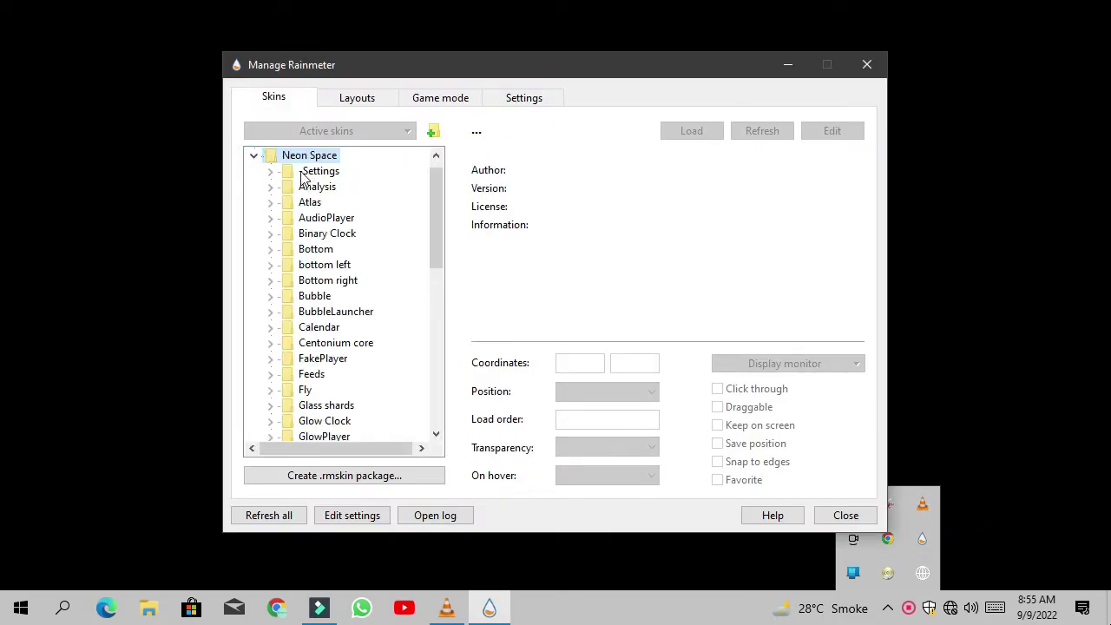
pyautogui.doubleClick(301, 172)
pyautogui.click(334, 187)
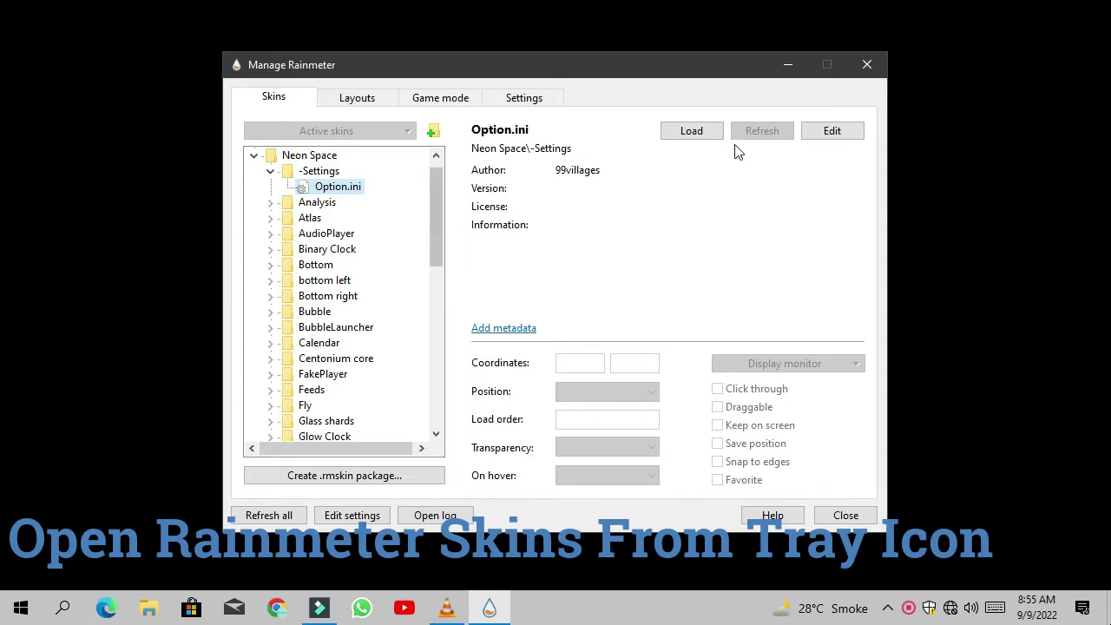
pyautogui.click(692, 132)
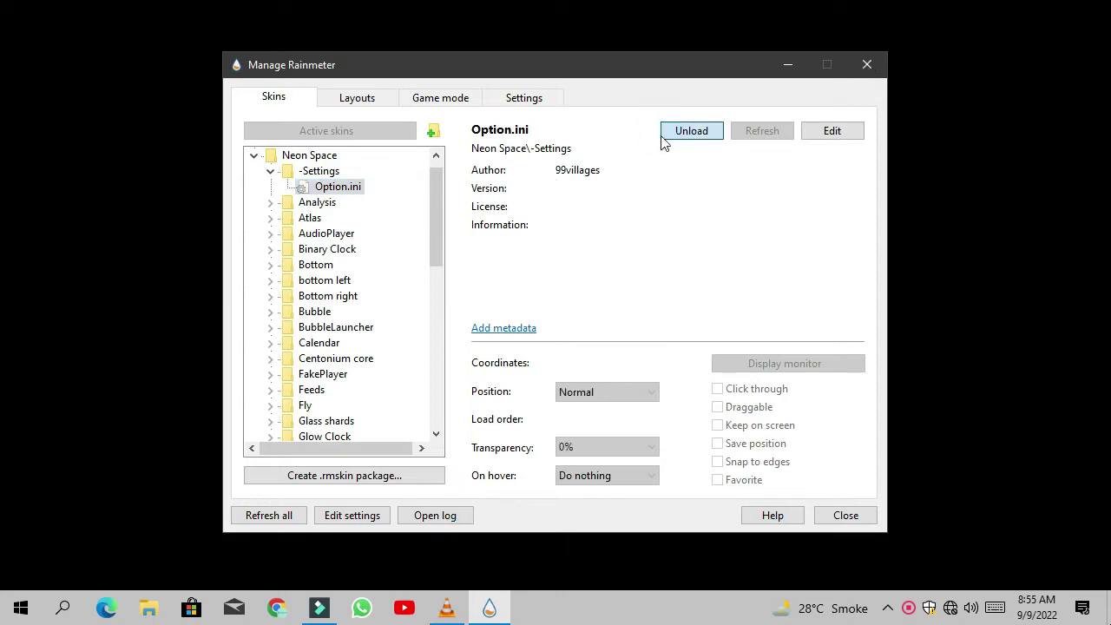
pyautogui.click(866, 66)
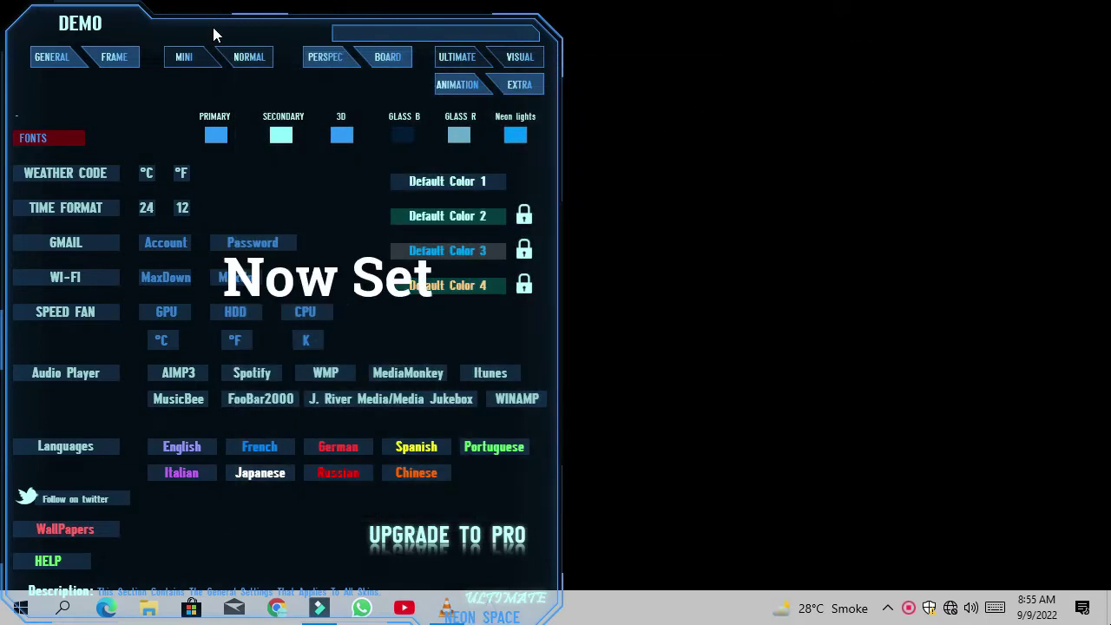
# Show the frame skins in the Neon Space settings panel and add the RAM and battery frame in small size.
pyautogui.moveTo(216, 34); pyautogui.dragTo(344, 21)
pyautogui.click(132, 65)
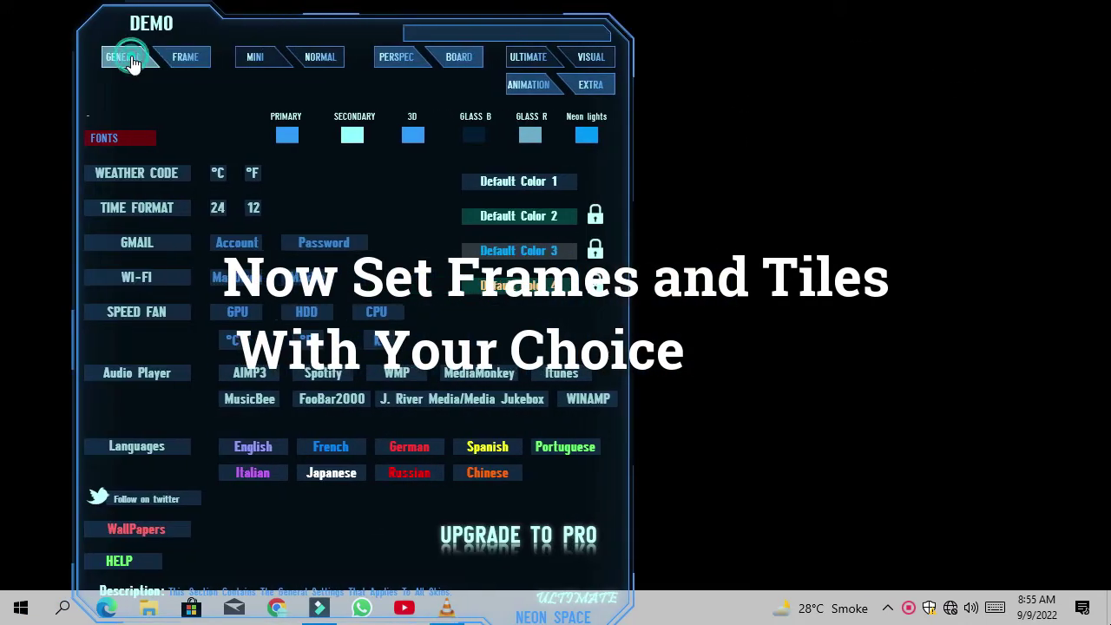
pyautogui.click(188, 61)
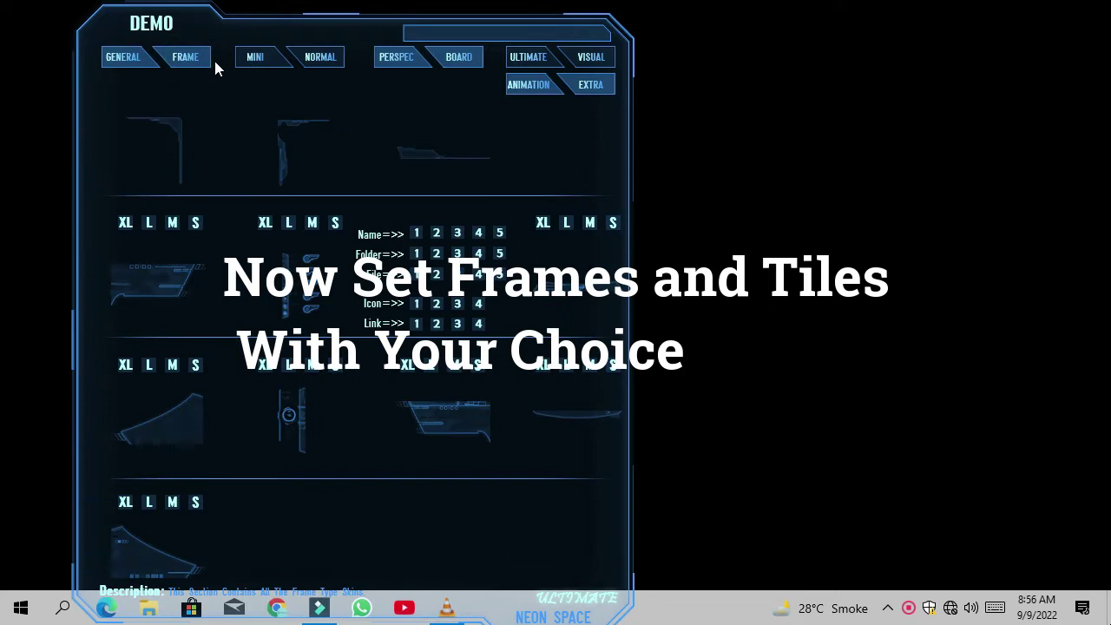
pyautogui.click(196, 227)
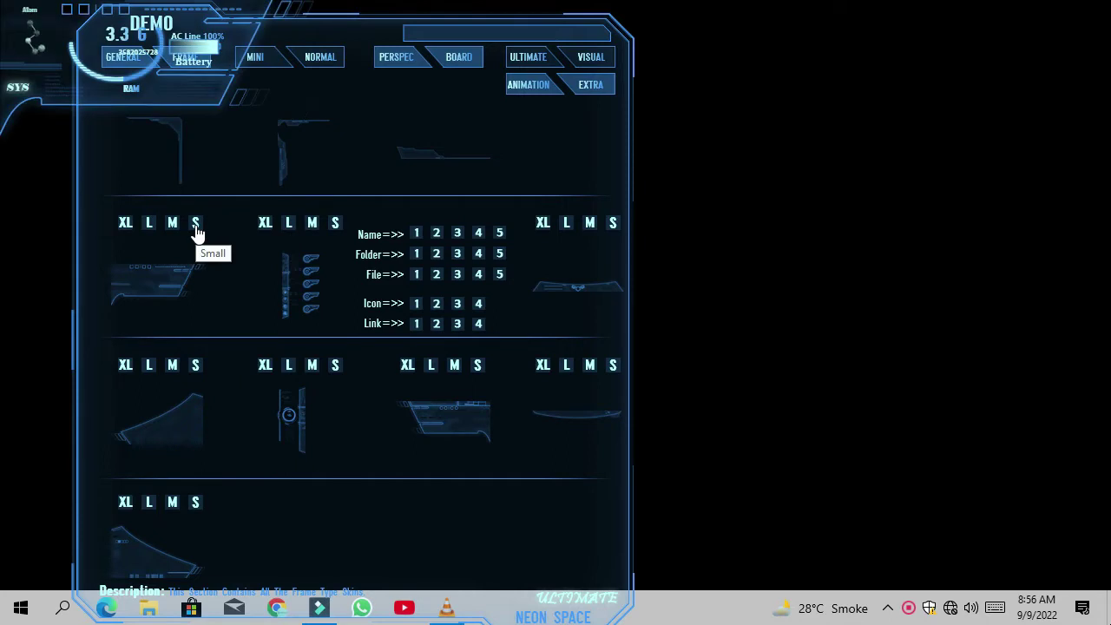
# Add the CPU frame in small size, fit it into the desktop's upper-right corner and center the settings panel between the two frames.
pyautogui.moveTo(380, 32); pyautogui.dragTo(742, 39)
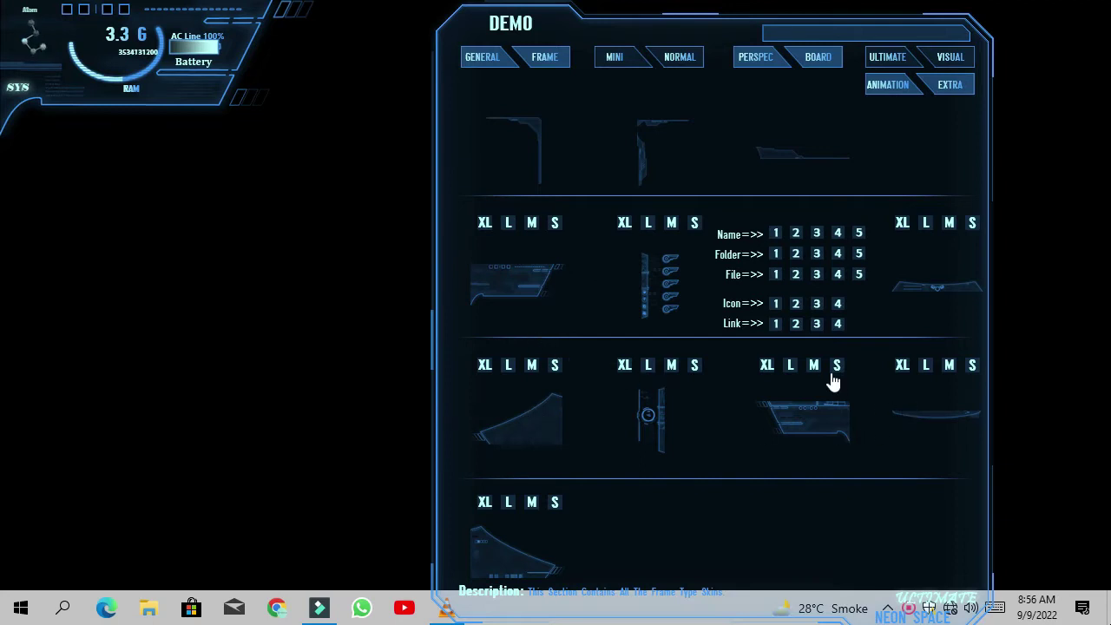
pyautogui.moveTo(764, 33); pyautogui.dragTo(793, 33)
pyautogui.moveTo(292, 58); pyautogui.dragTo(1020, 7)
pyautogui.moveTo(745, 28); pyautogui.dragTo(586, 53)
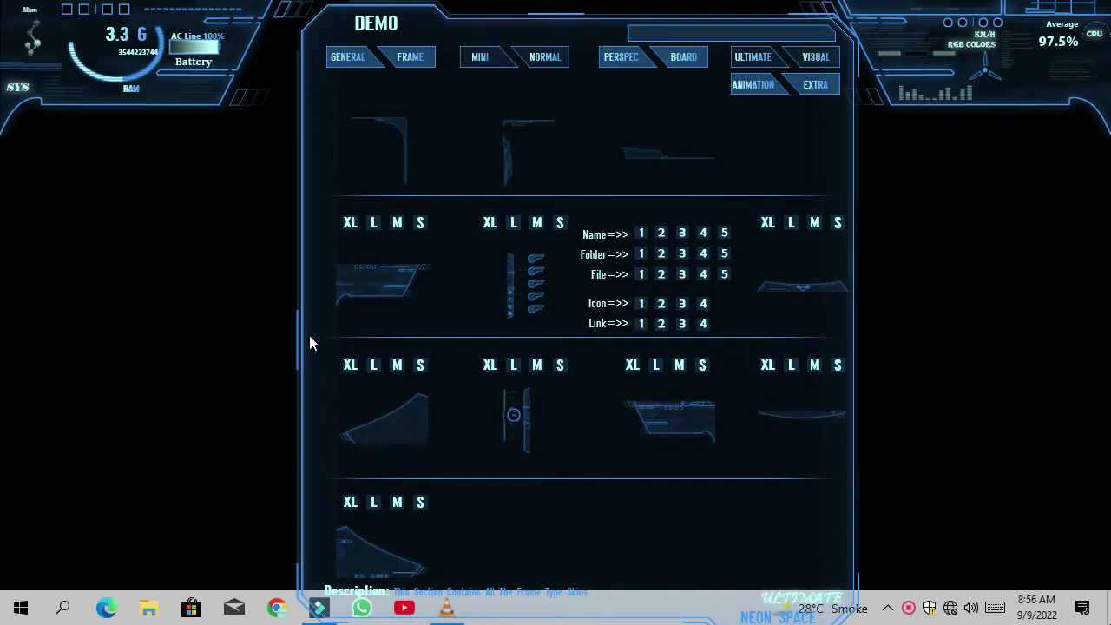
# Add the launcher sidebar and the curved lower-left corner frame in small size, and place both along the desktop's left edge.
pyautogui.click(532, 224)
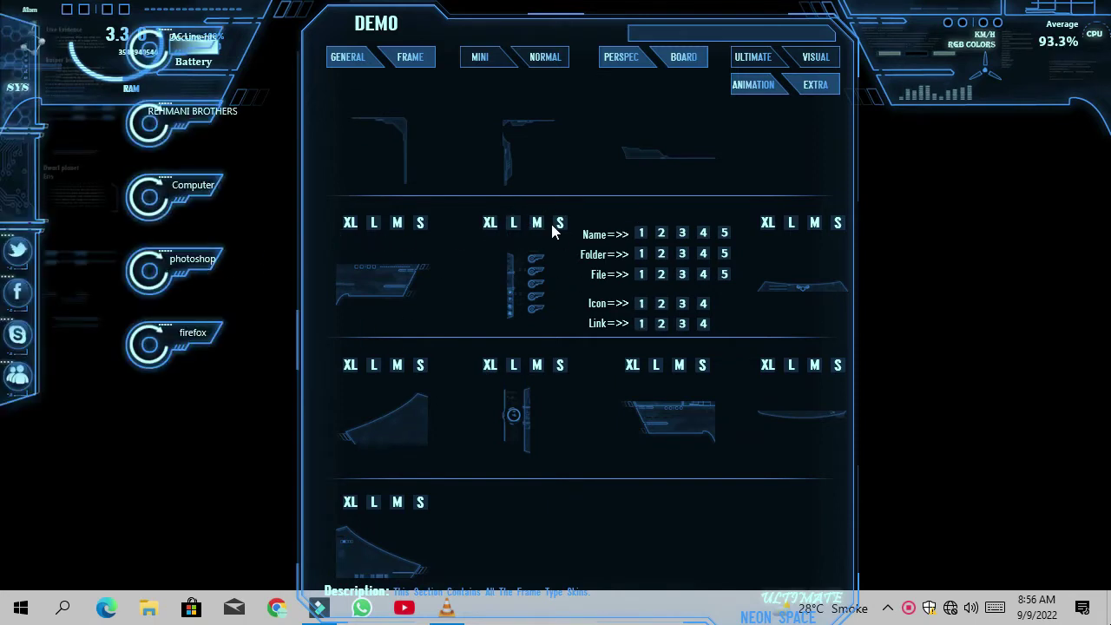
pyautogui.click(560, 224)
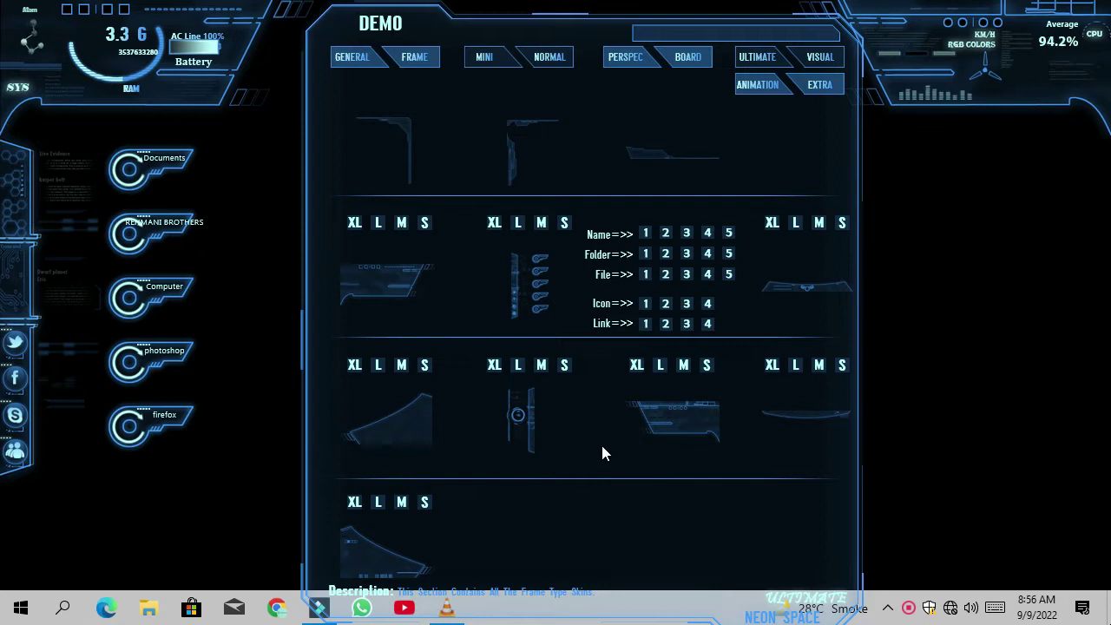
pyautogui.click(422, 505)
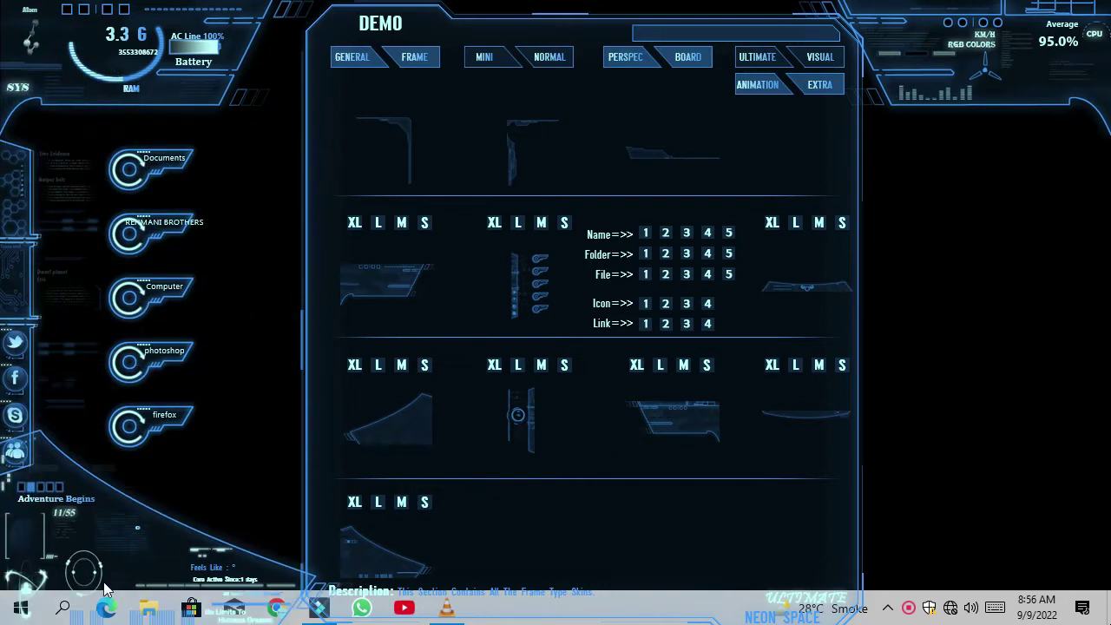
pyautogui.click(422, 505)
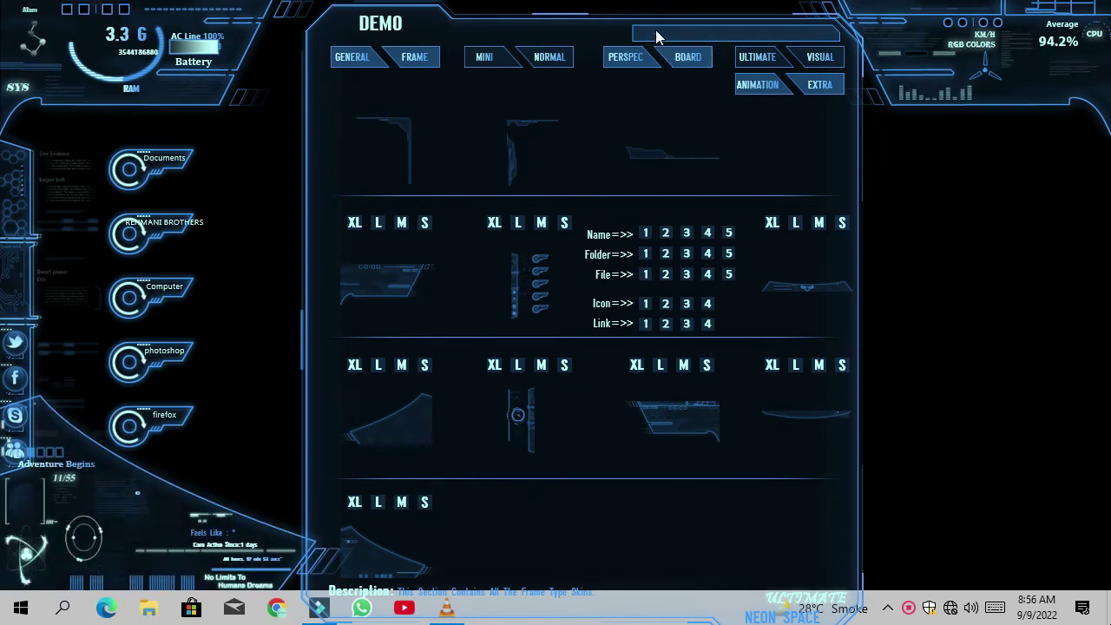
# Raise the small launcher sidebar to fit between the two left-hand frames, moving the settings panel clear of them.
pyautogui.moveTo(655, 32); pyautogui.dragTo(870, 32)
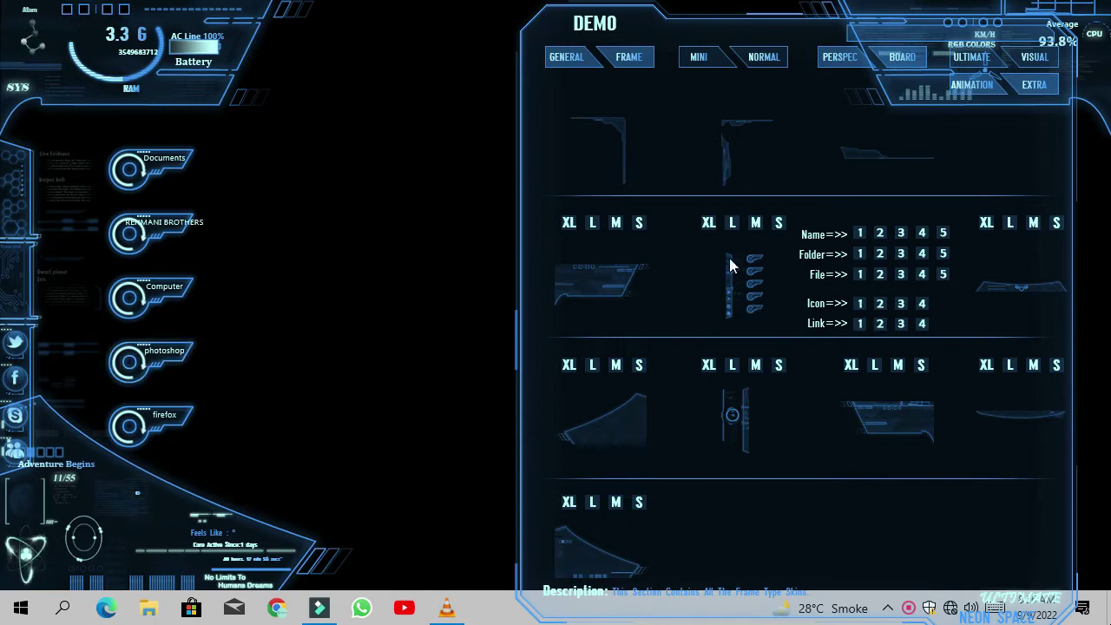
pyautogui.click(777, 222)
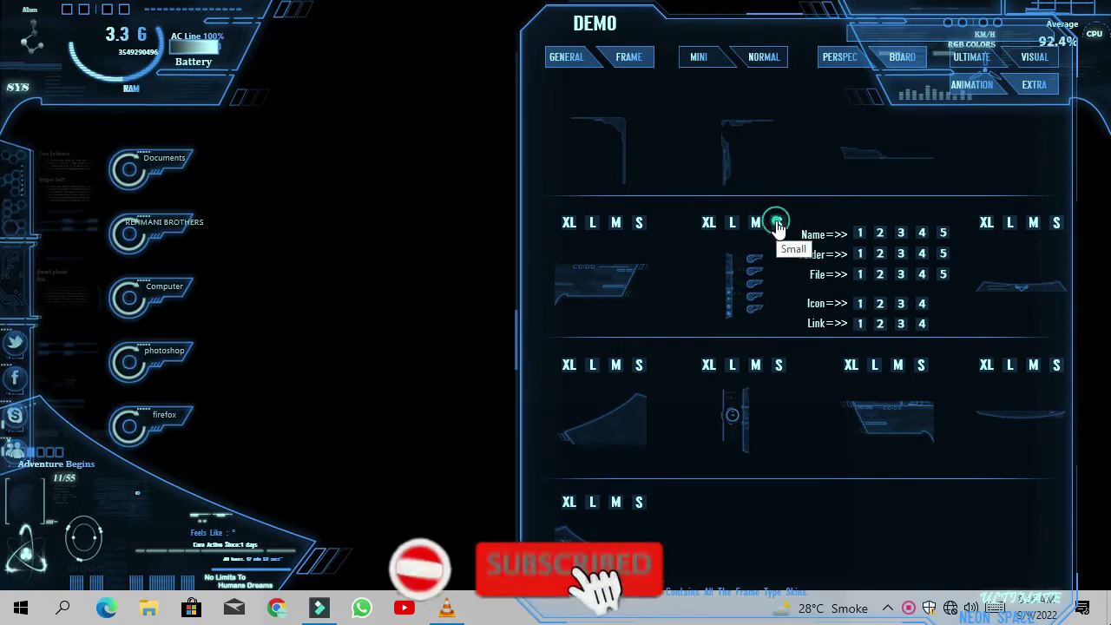
pyautogui.click(778, 224)
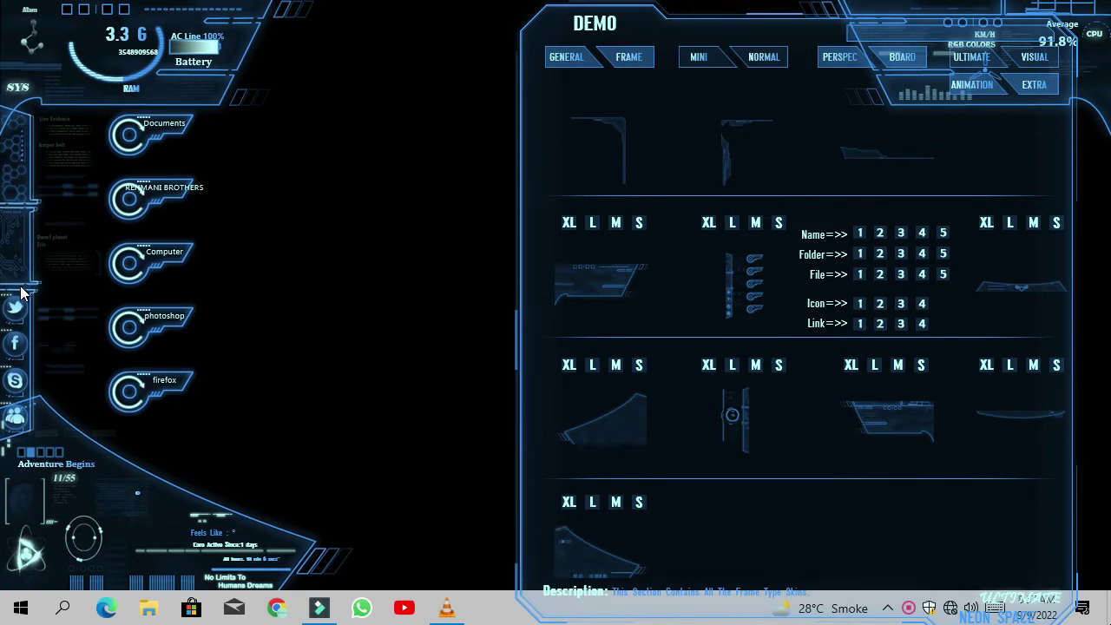
pyautogui.moveTo(759, 31); pyautogui.dragTo(412, 26)
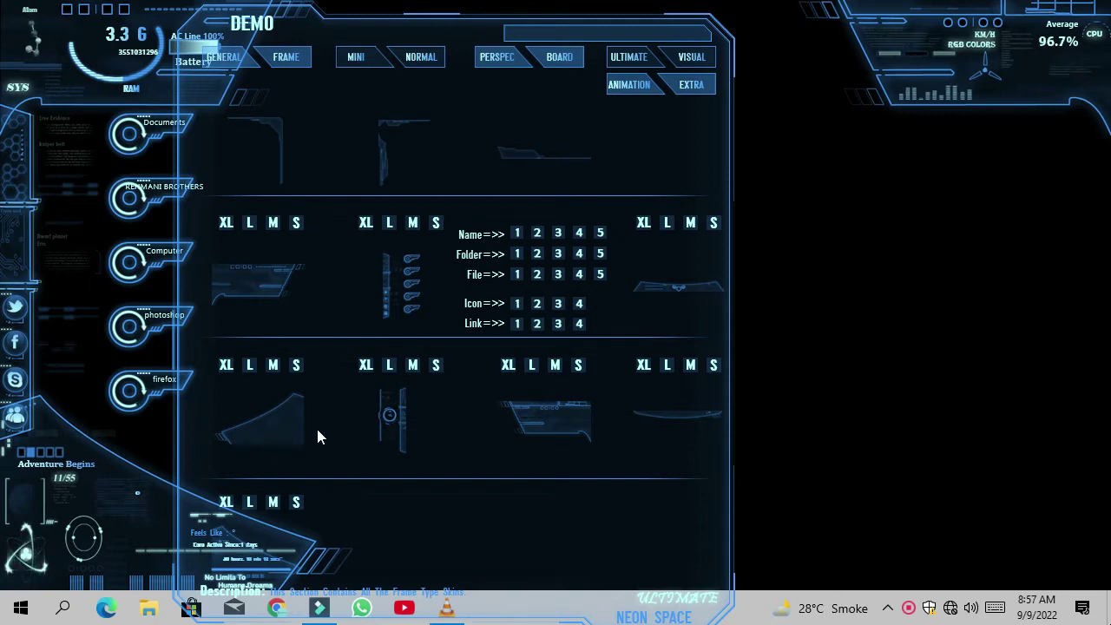
pyautogui.moveTo(463, 156); pyautogui.dragTo(712, 114)
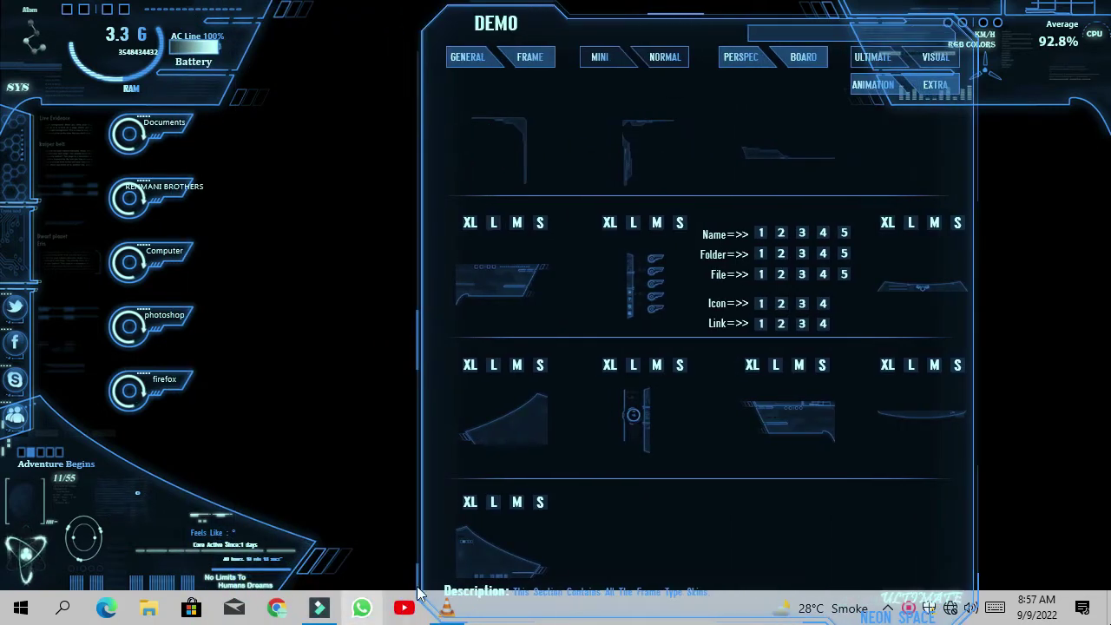
# Add the curved lower-right corner frame and the disk-usage bottom frame in small size, centering the bottom frame along the desktop's lower edge.
pyautogui.click(539, 380)
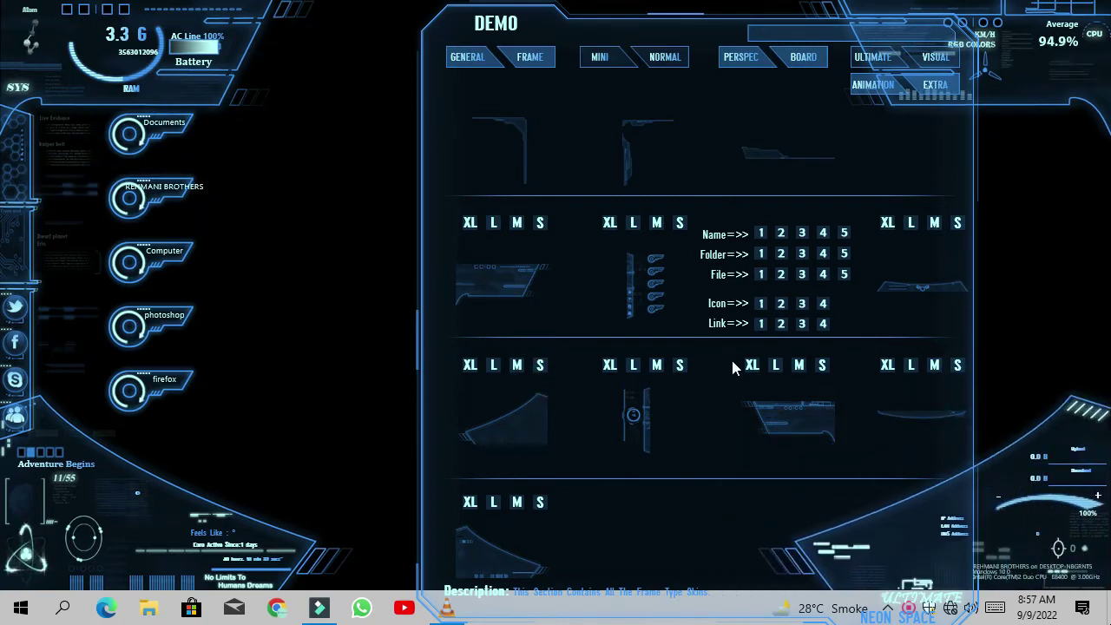
pyautogui.click(934, 226)
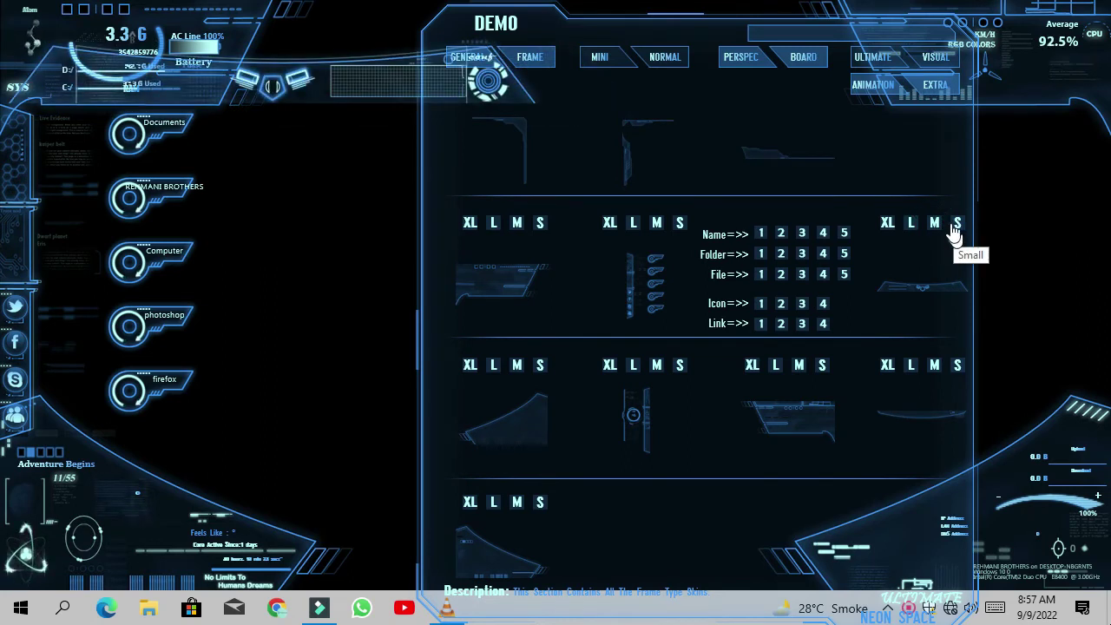
pyautogui.moveTo(722, 19); pyautogui.dragTo(853, 19)
pyautogui.moveTo(417, 74); pyautogui.dragTo(655, 133)
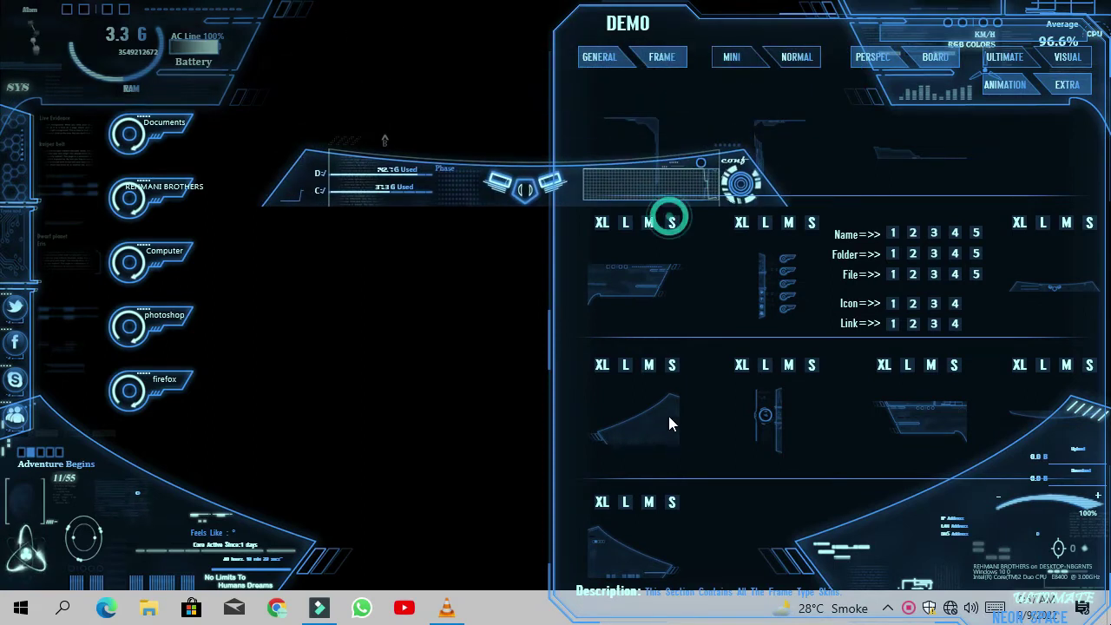
pyautogui.moveTo(434, 177); pyautogui.dragTo(464, 578)
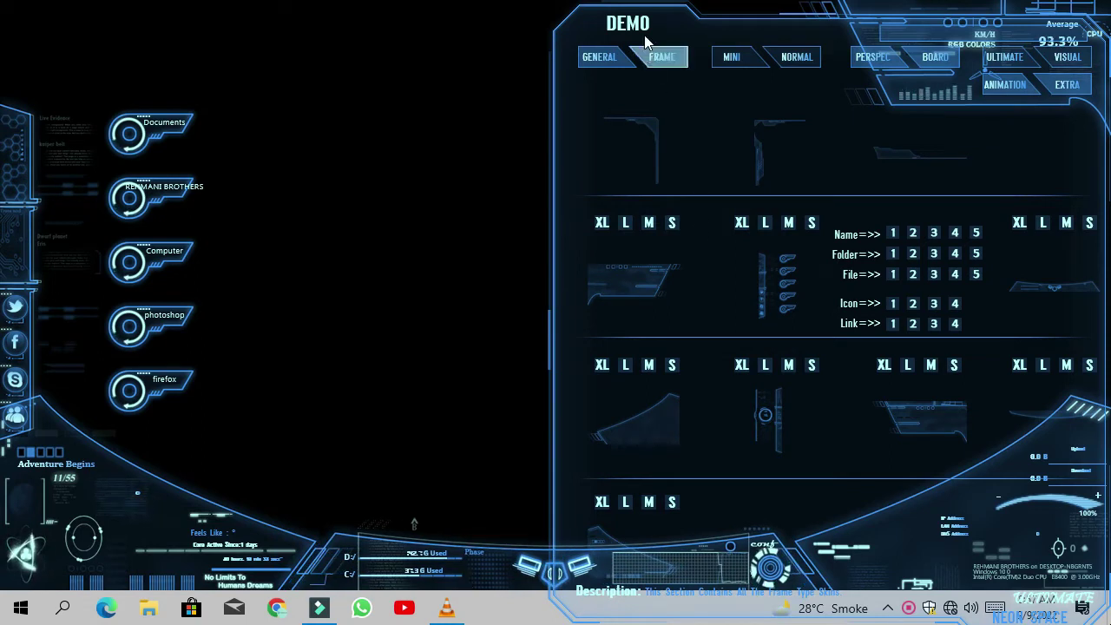
# Restore the small RAM and battery frame, add the clock bar in small size and center it along the desktop's upper edge.
pyautogui.click(666, 225)
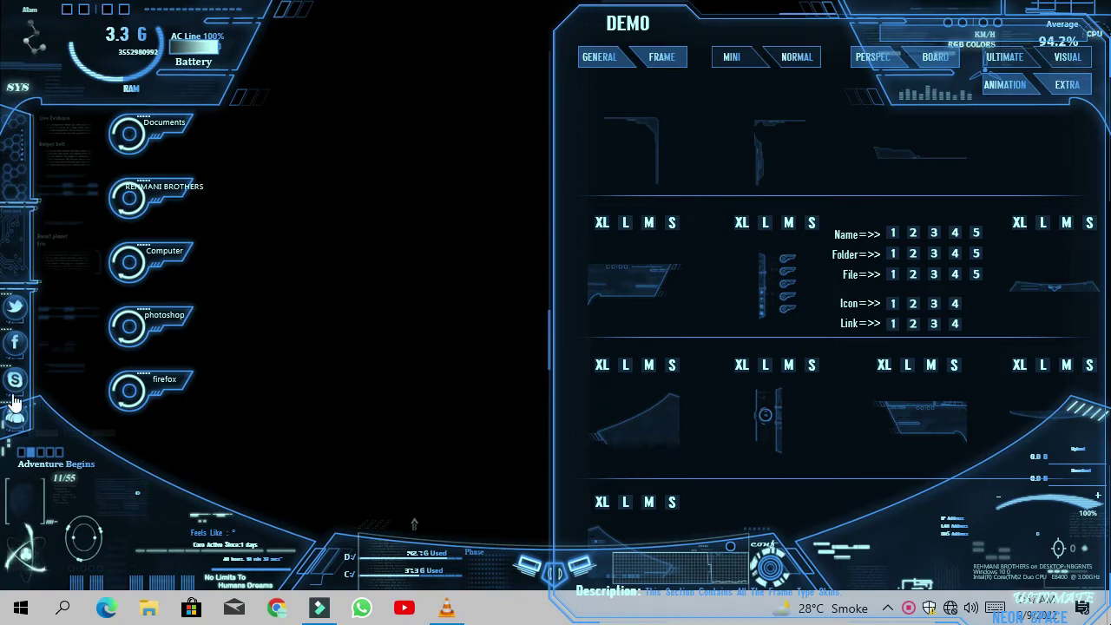
pyautogui.moveTo(831, 35); pyautogui.dragTo(516, 40)
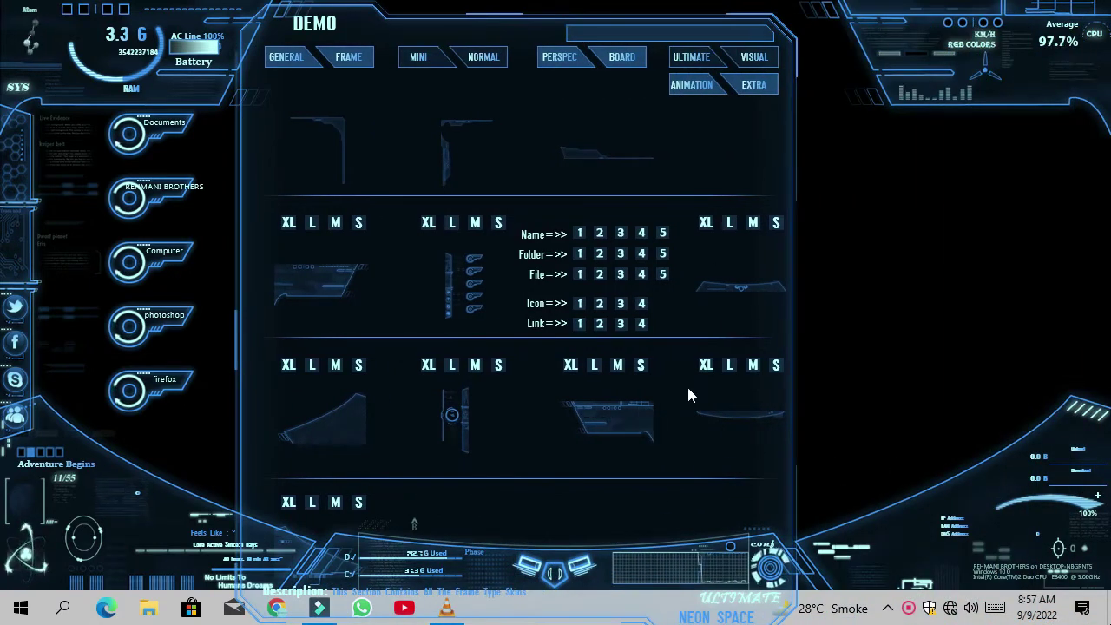
pyautogui.click(776, 371)
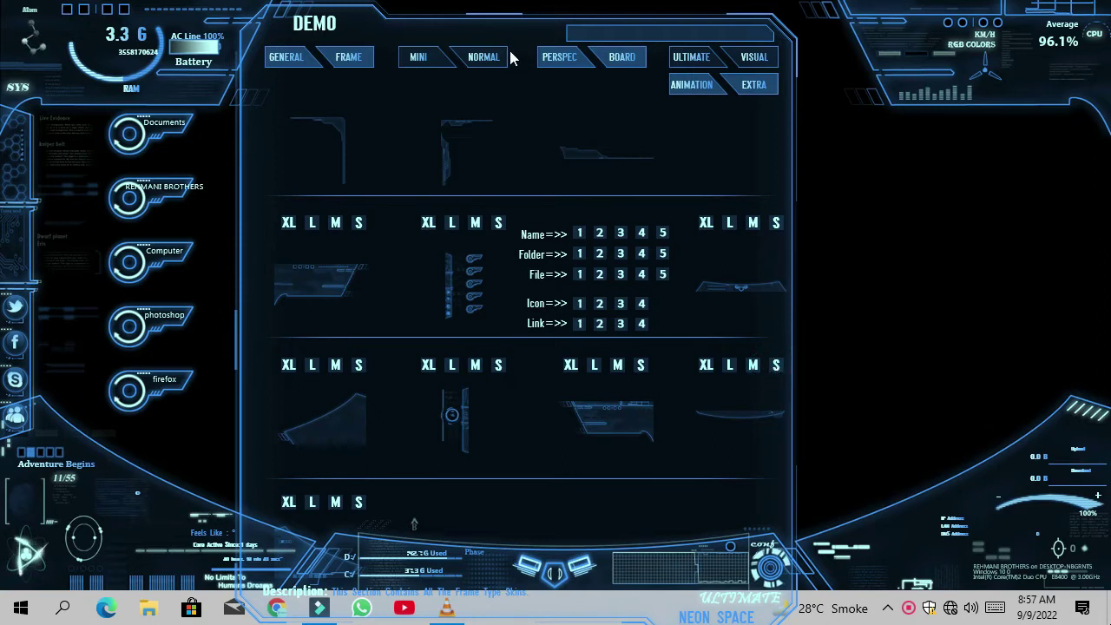
pyautogui.moveTo(488, 35); pyautogui.dragTo(801, 36)
pyautogui.moveTo(393, 12); pyautogui.dragTo(698, 7)
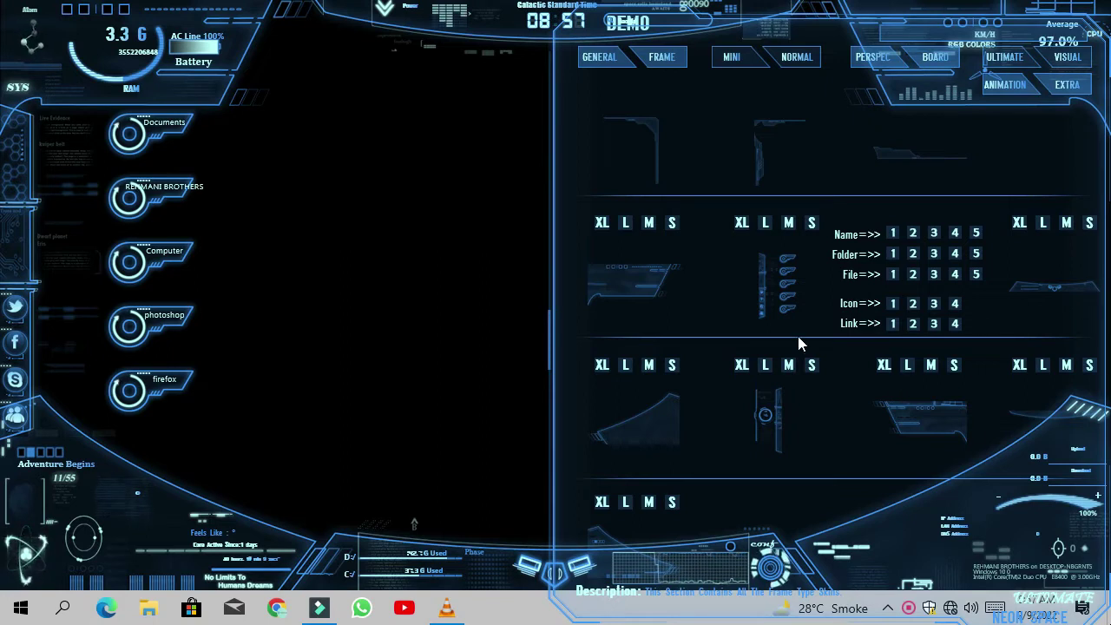
# Unload the Neon Space settings skin and refresh the desktop.
pyautogui.rightClick(720, 124)
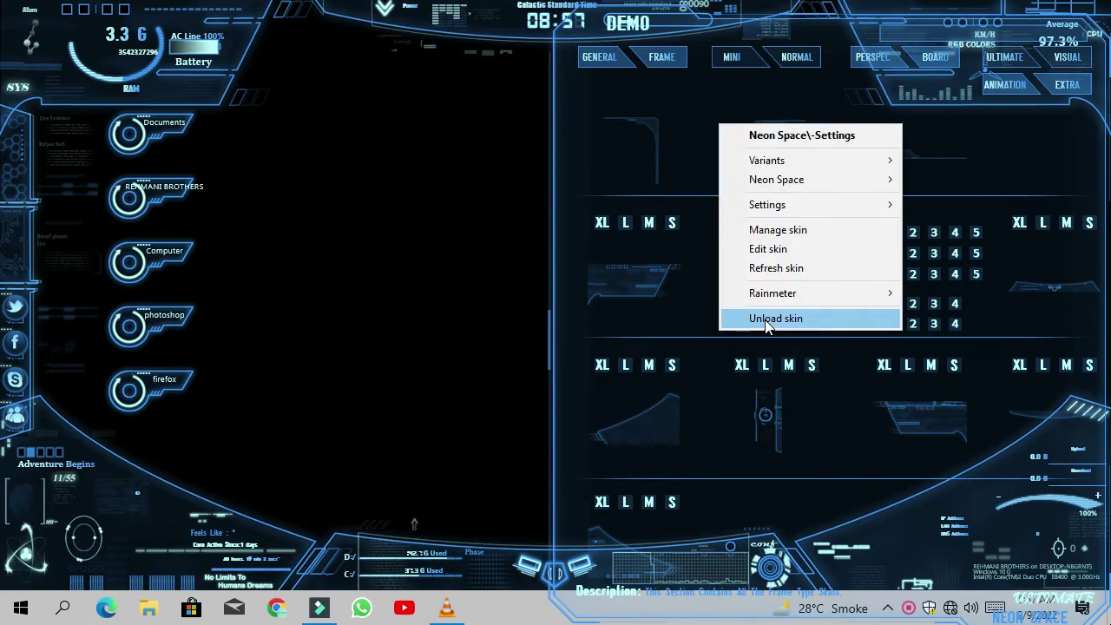
pyautogui.click(764, 318)
pyautogui.rightClick(516, 208)
pyautogui.click(577, 278)
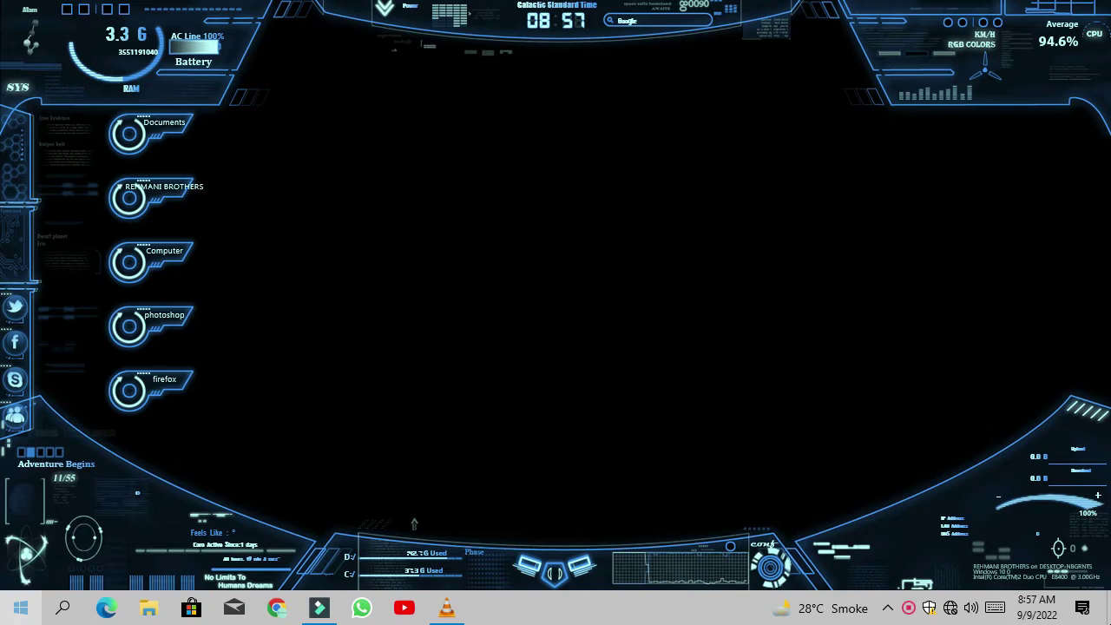
pyautogui.click(21, 607)
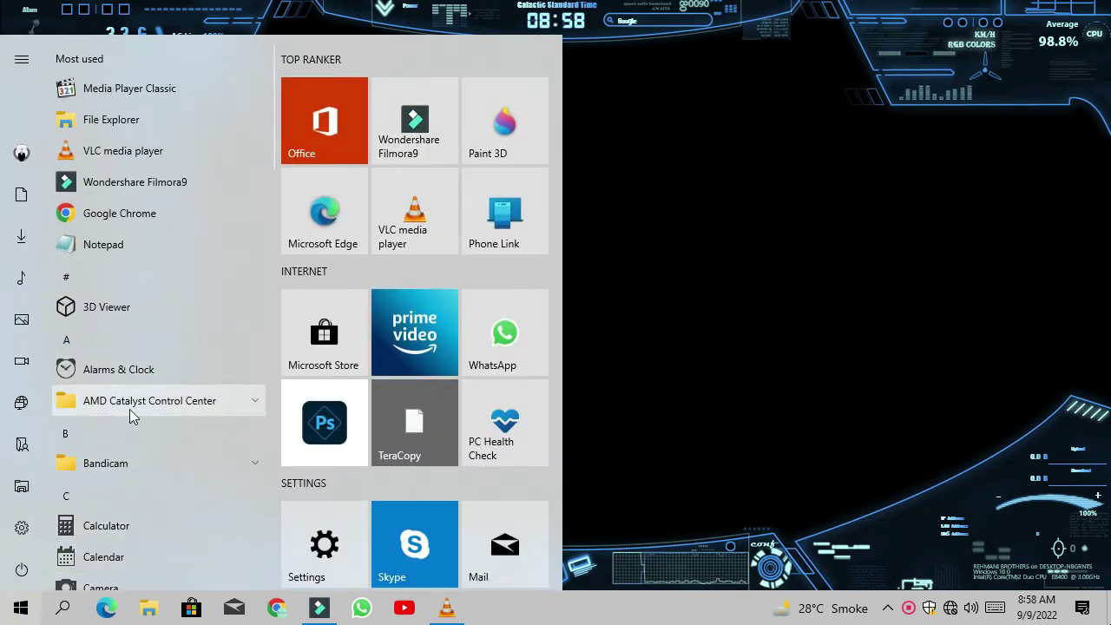
pyautogui.click(314, 155)
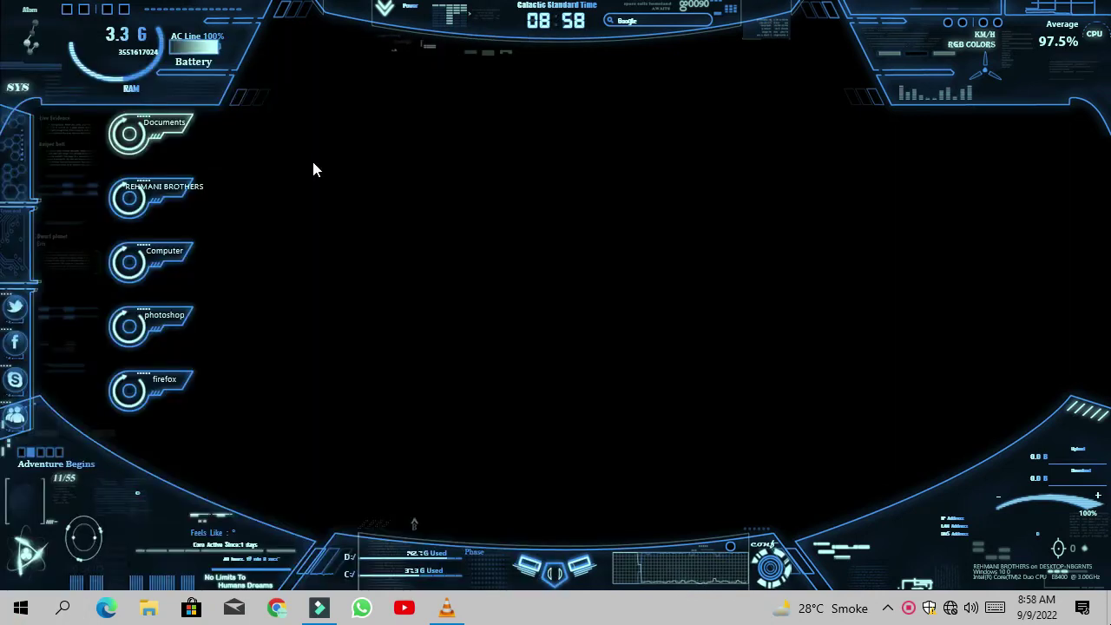
# Preview the neon-space-rainmeter picture from the THUMBS & EDITX folder inside TECH LAB YT PROJECT\TECH LAB on drive E.
pyautogui.scroll(-3, 196, 473)
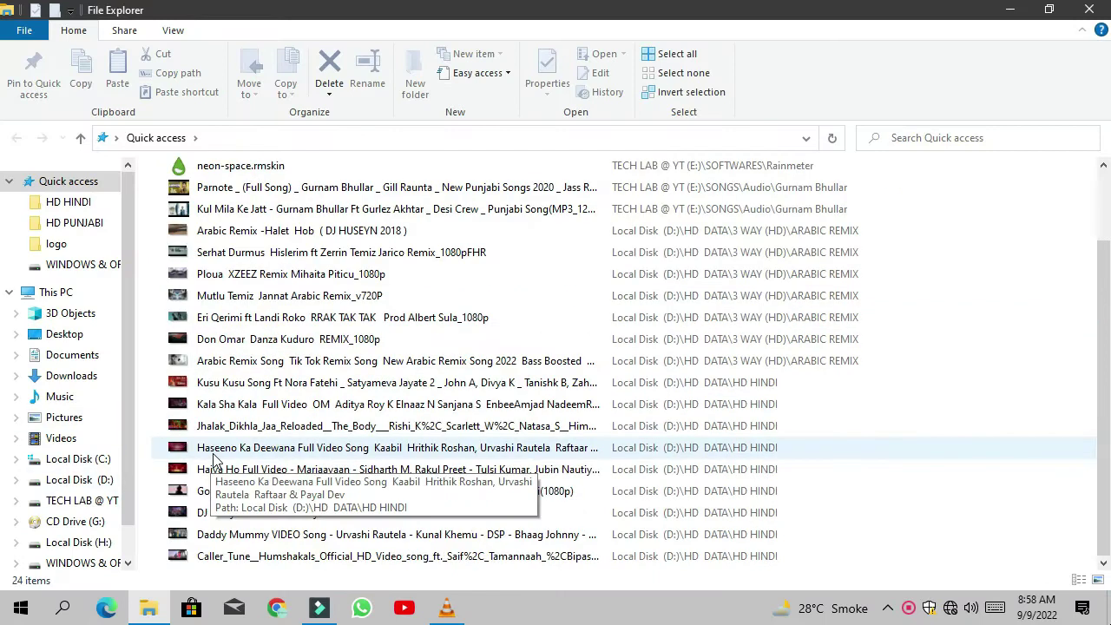
pyautogui.click(82, 500)
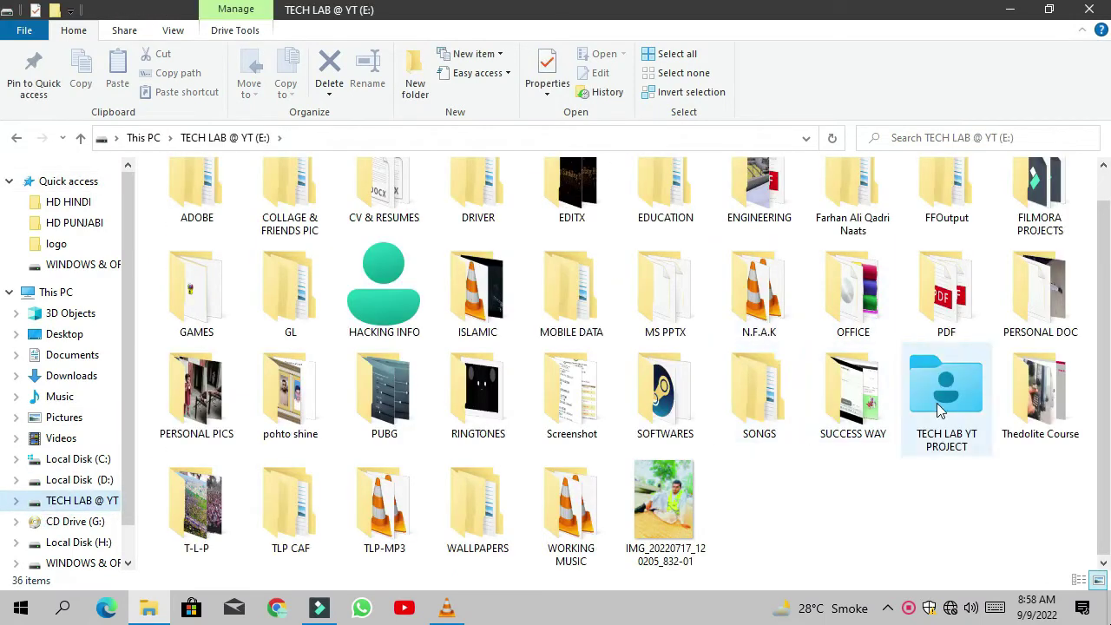
pyautogui.doubleClick(946, 395)
pyautogui.doubleClick(201, 222)
pyautogui.click(571, 369)
pyautogui.doubleClick(571, 369)
pyautogui.doubleClick(317, 244)
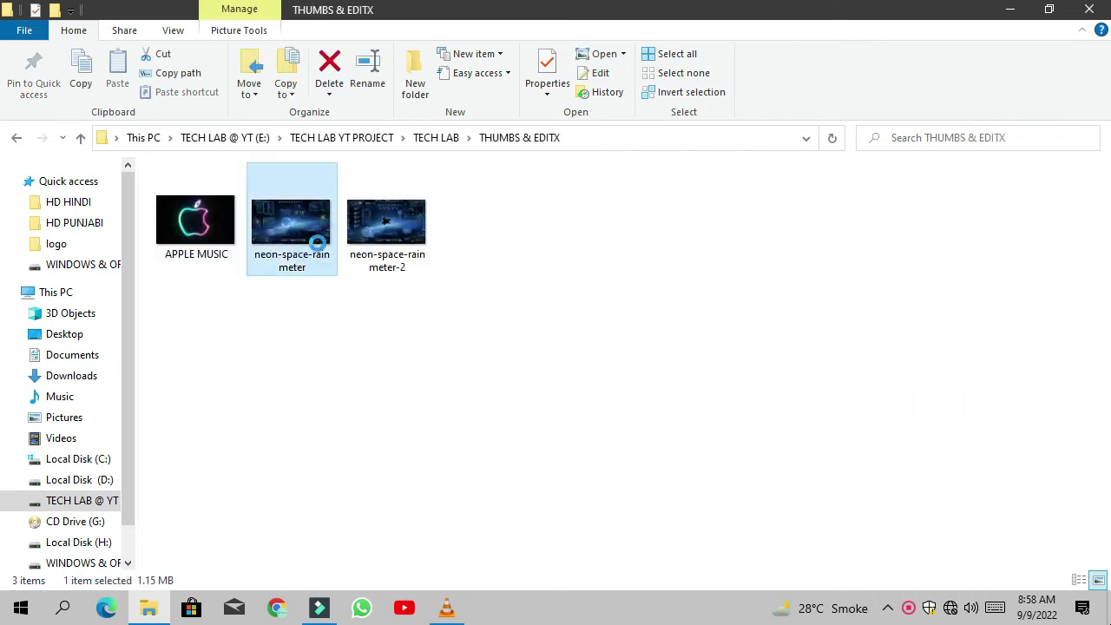
pyautogui.rightClick(319, 249)
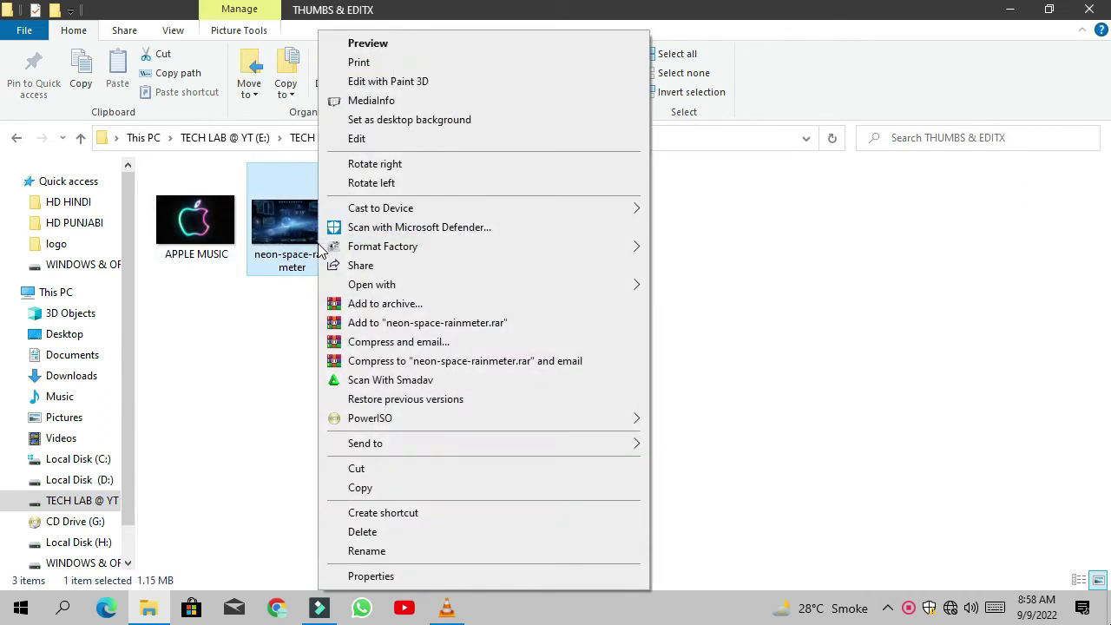
pyautogui.click(390, 45)
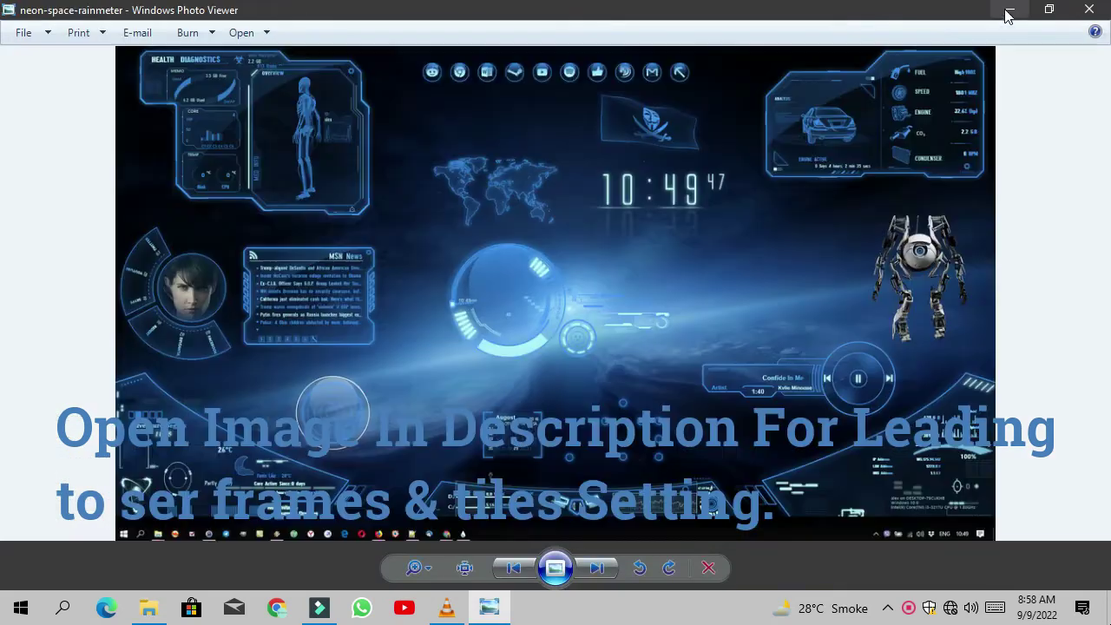
# Examine the frame and tile layouts in the neon-space-rainmeter and neon-space-rainmeter-2 pictures, and minimize the picture viewer.
pyautogui.scroll(5, 451, 289)
pyautogui.moveTo(424, 287); pyautogui.dragTo(605, 181)
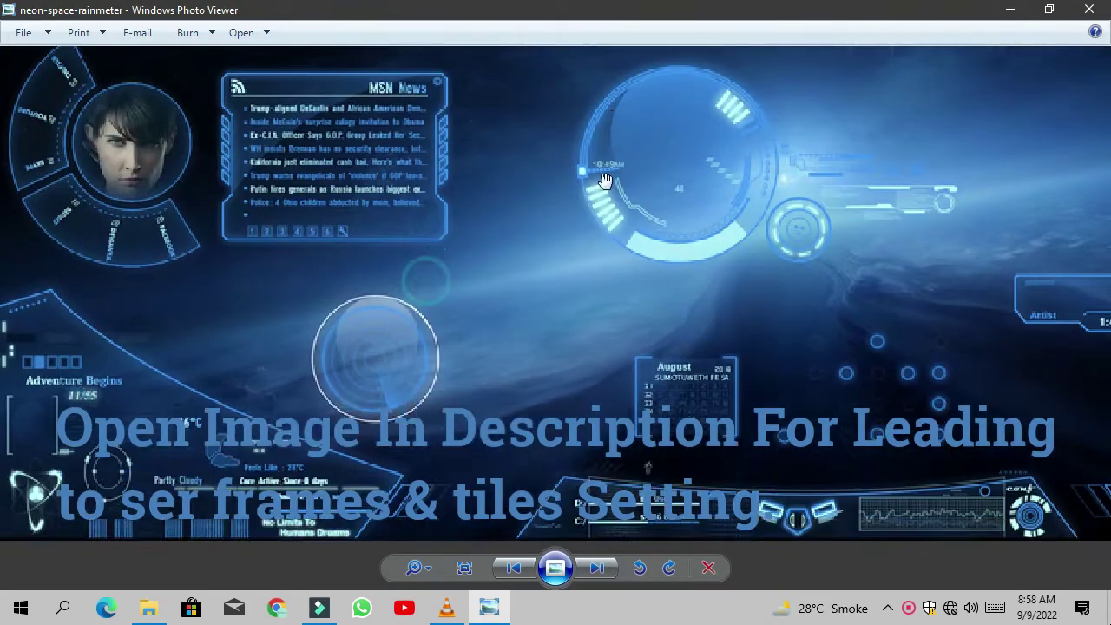
pyautogui.scroll(-5, 605, 180)
pyautogui.click(606, 565)
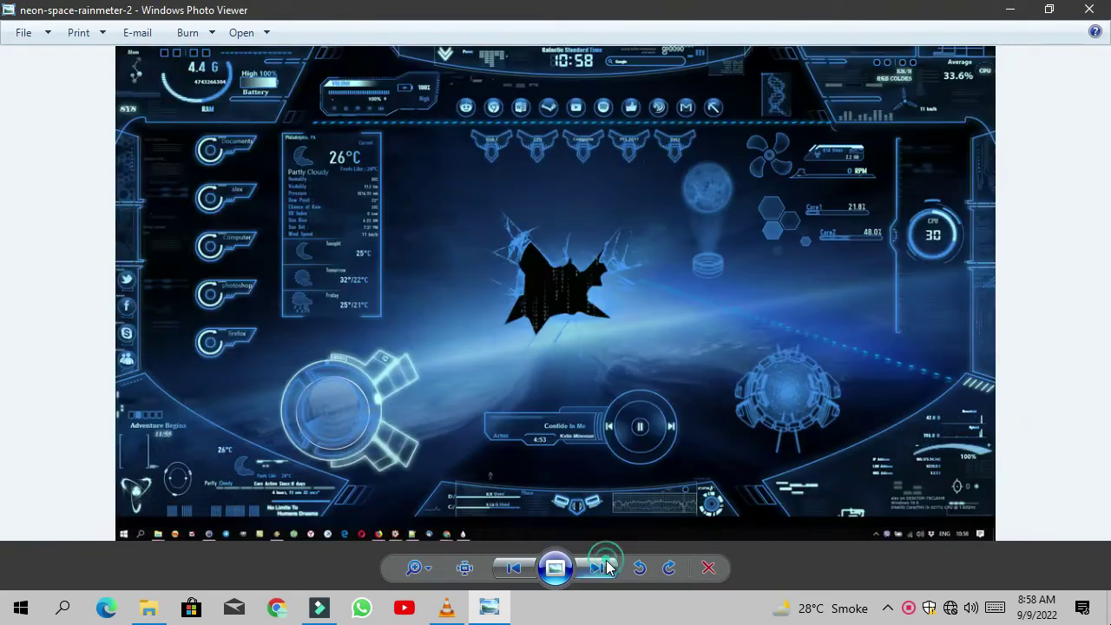
pyautogui.click(1054, 9)
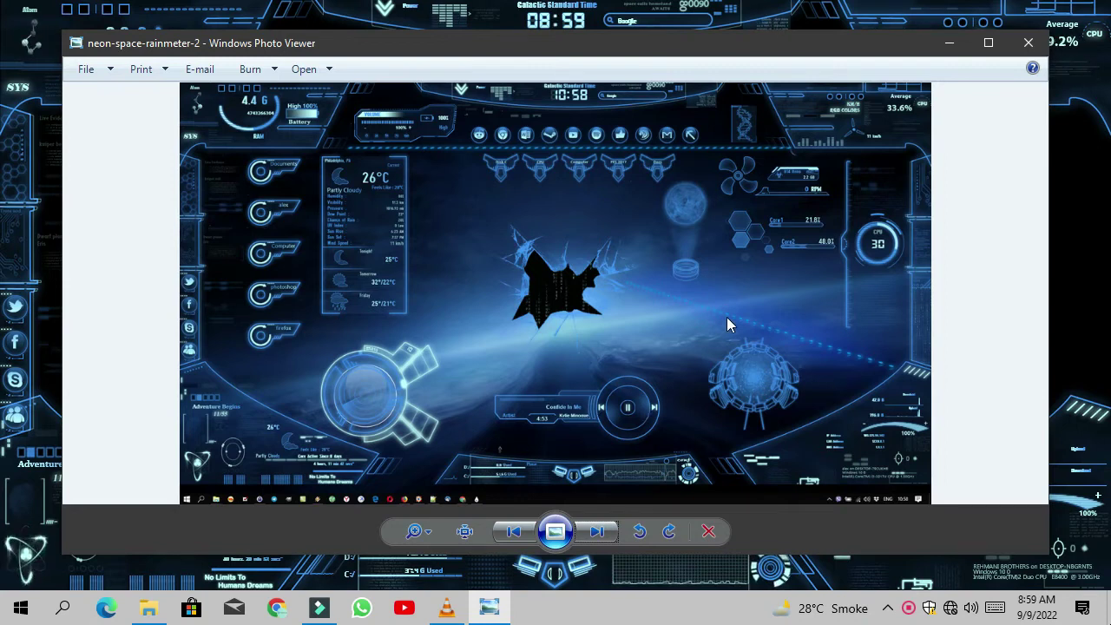
pyautogui.click(950, 43)
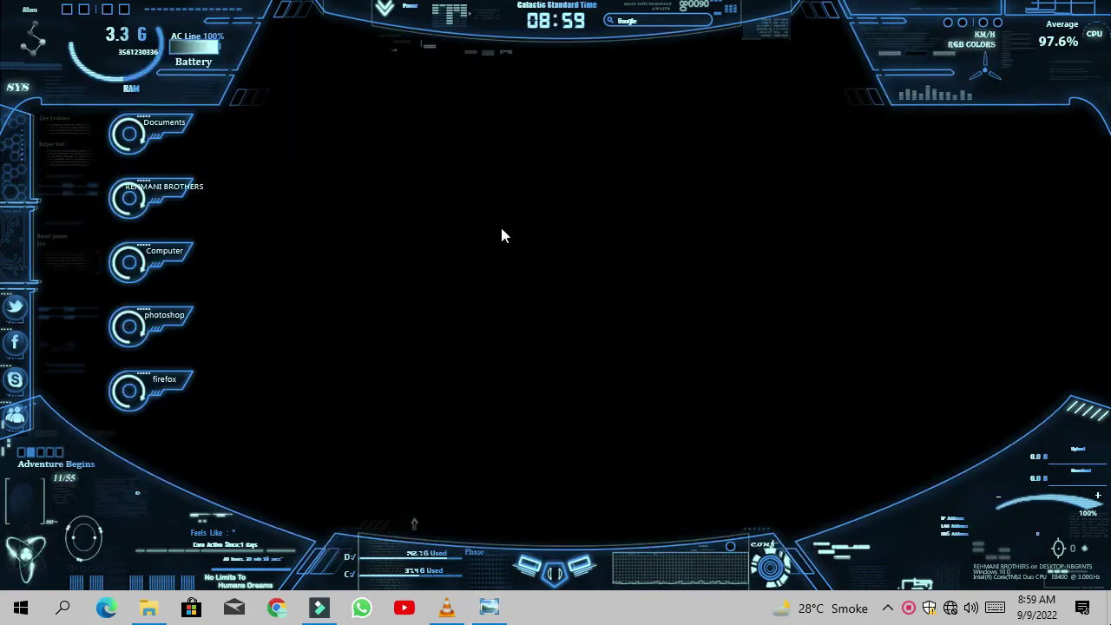
# Load Option.ini from Neon Space's -Settings folder in Rainmeter's skin manager and minimize the manager.
pyautogui.click(887, 608)
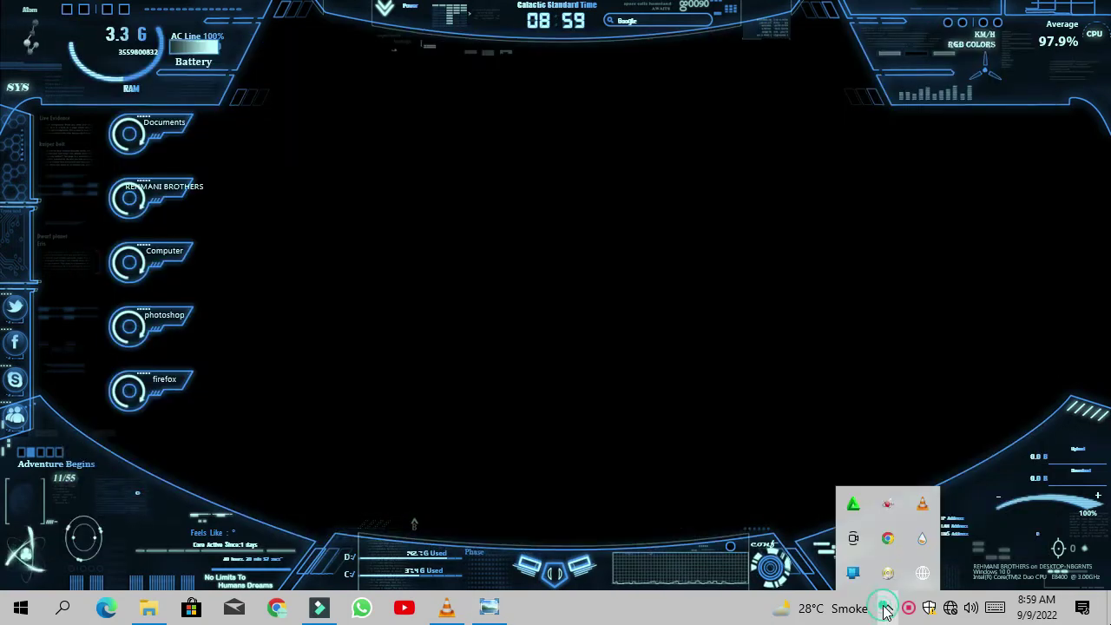
pyautogui.click(922, 539)
pyautogui.click(306, 172)
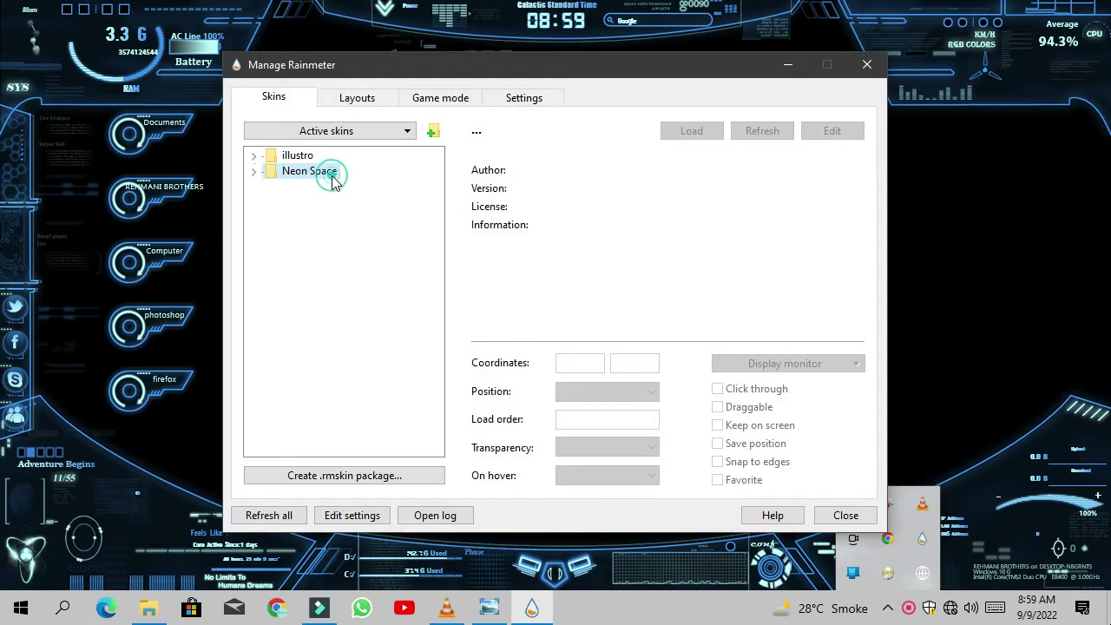
pyautogui.doubleClick(329, 175)
pyautogui.doubleClick(331, 172)
pyautogui.click(343, 191)
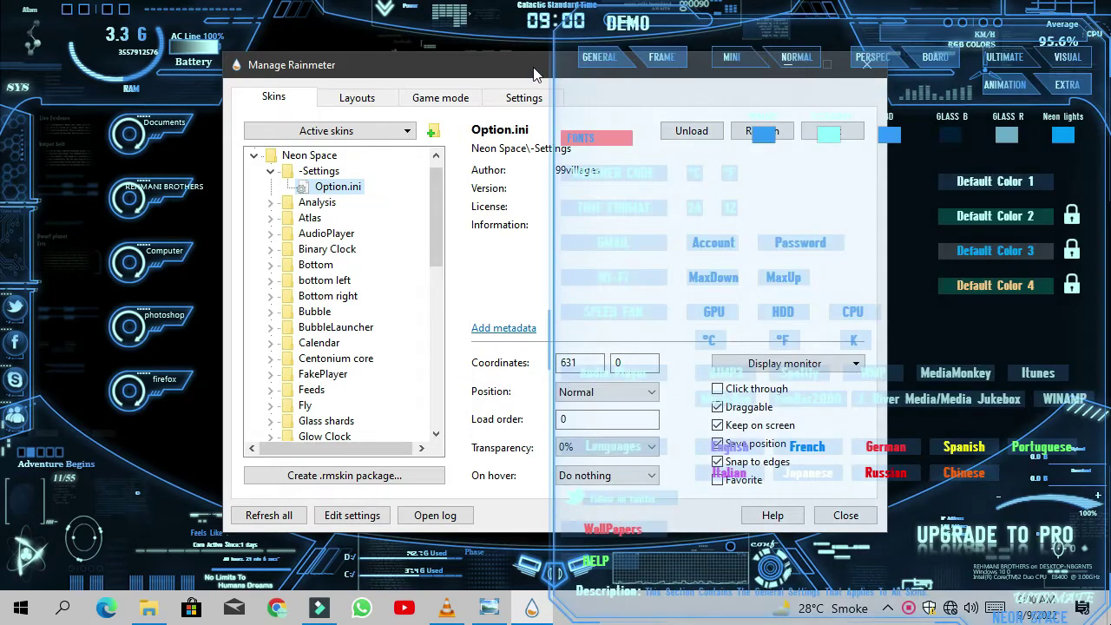
pyautogui.click(524, 68)
pyautogui.click(788, 65)
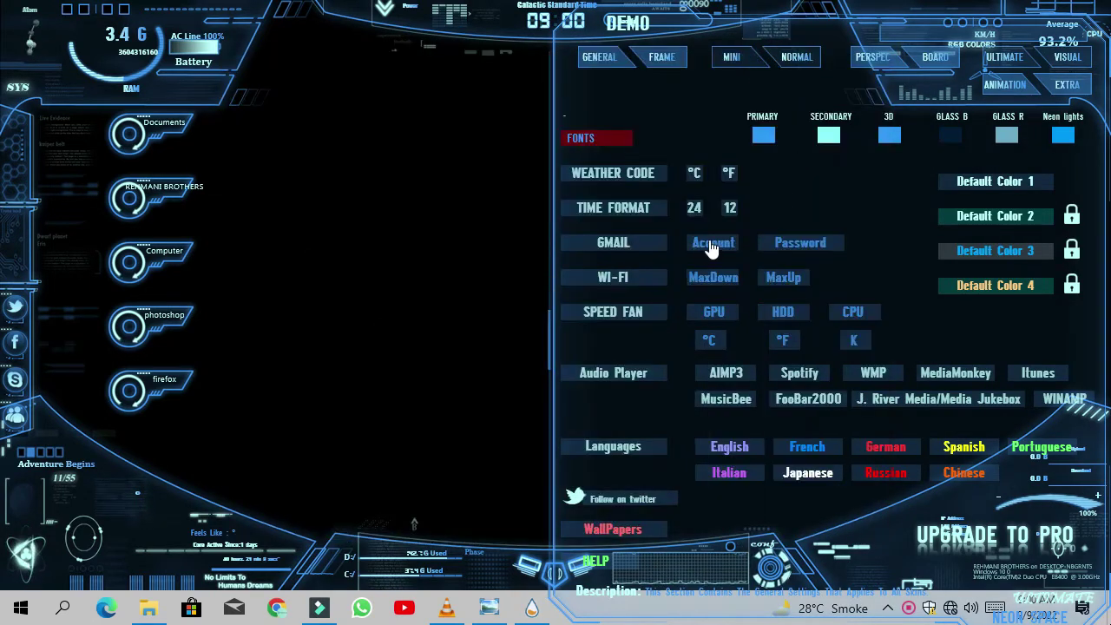
# Look through the basic and standard skins, move the settings panel nearer the desktop's center and show the perspective skins.
pyautogui.click(780, 57)
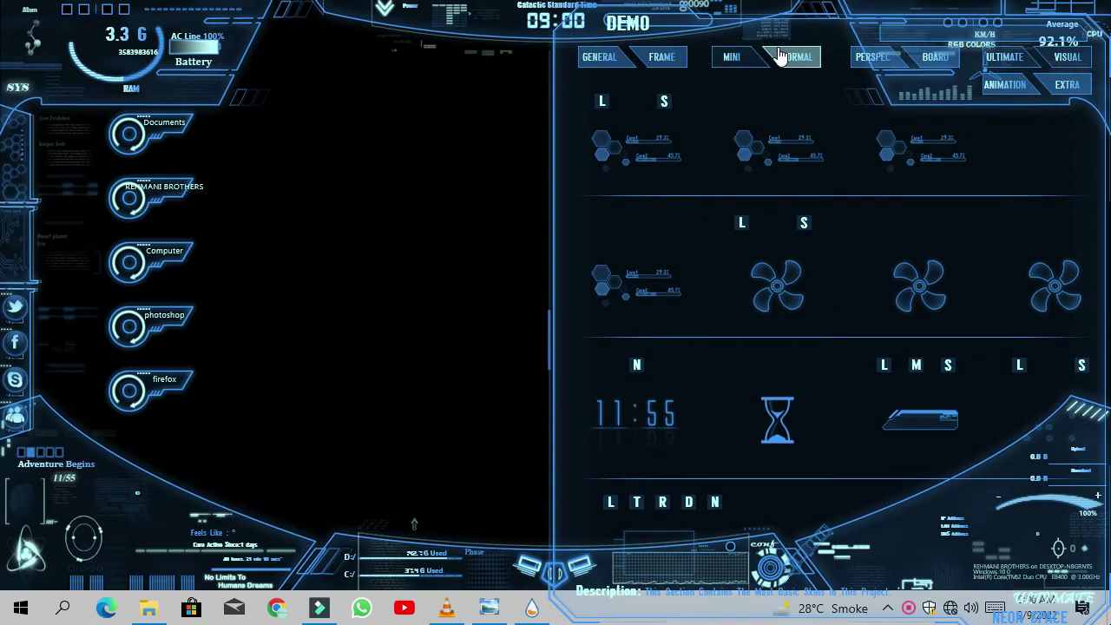
pyautogui.click(779, 57)
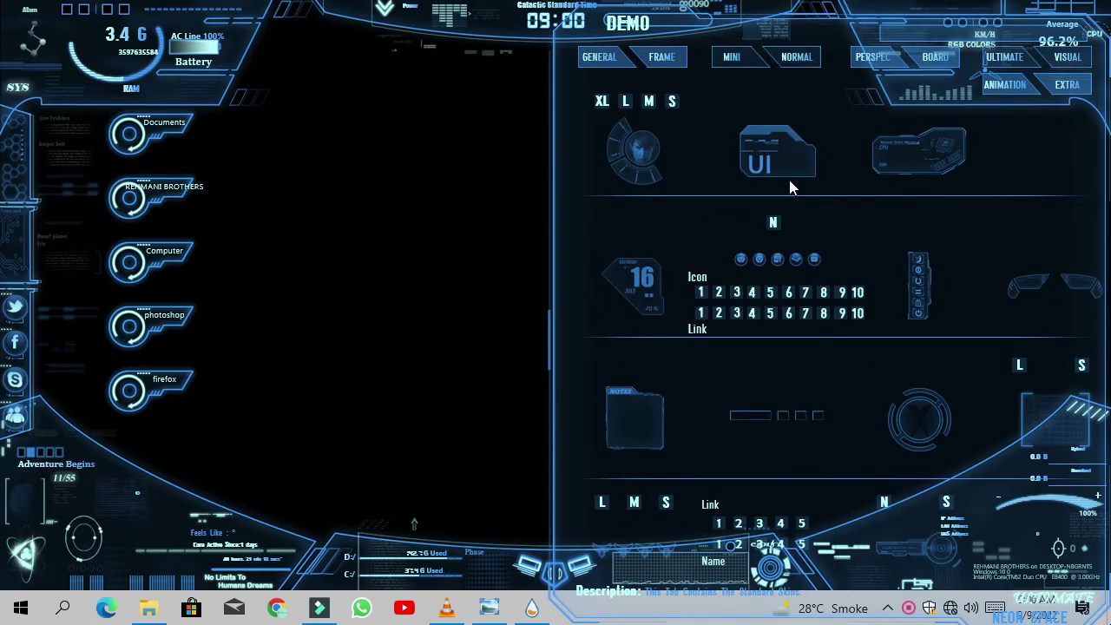
pyautogui.moveTo(806, 38); pyautogui.dragTo(674, 21)
pyautogui.click(742, 57)
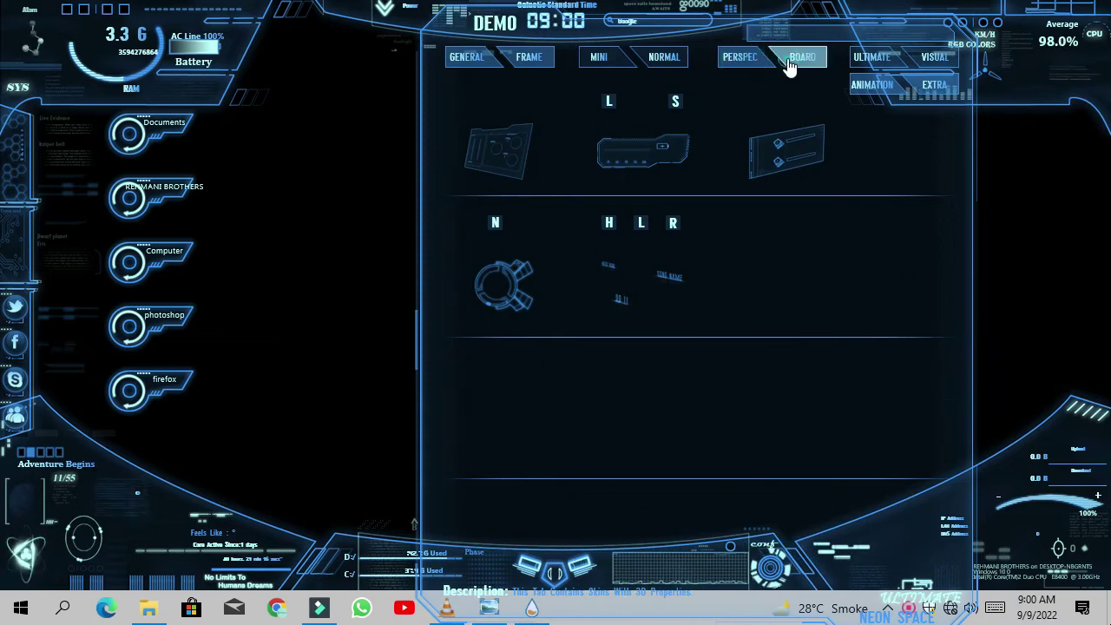
# Try out the ring-shaped perspective tile in variant N and the slanted text tile in its Right variant, and unload them.
pyautogui.click(496, 224)
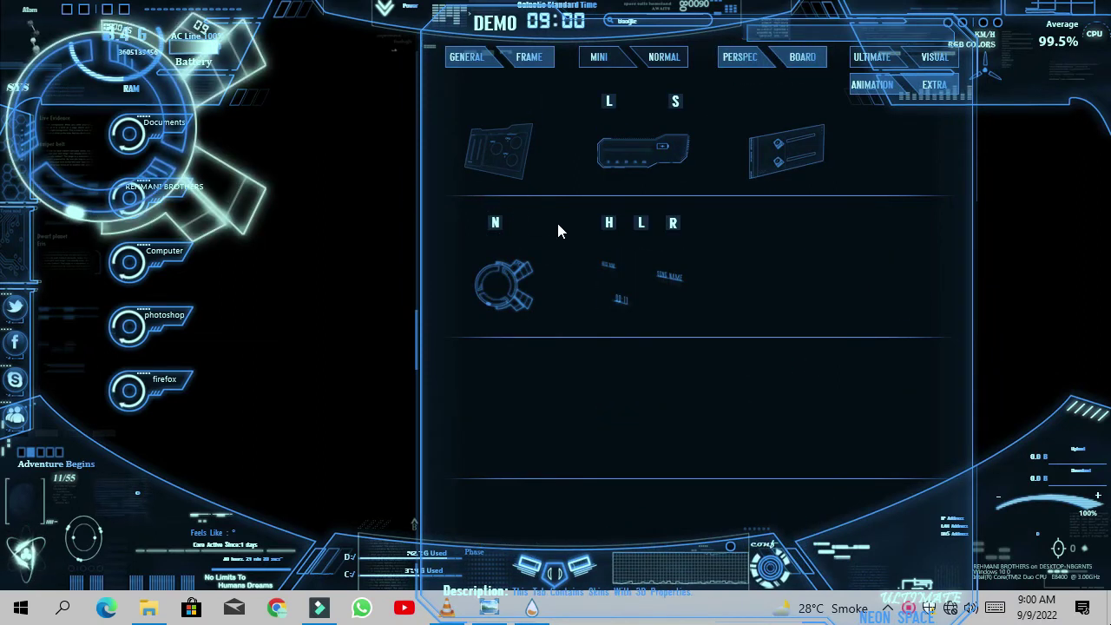
pyautogui.click(497, 218)
pyautogui.click(671, 227)
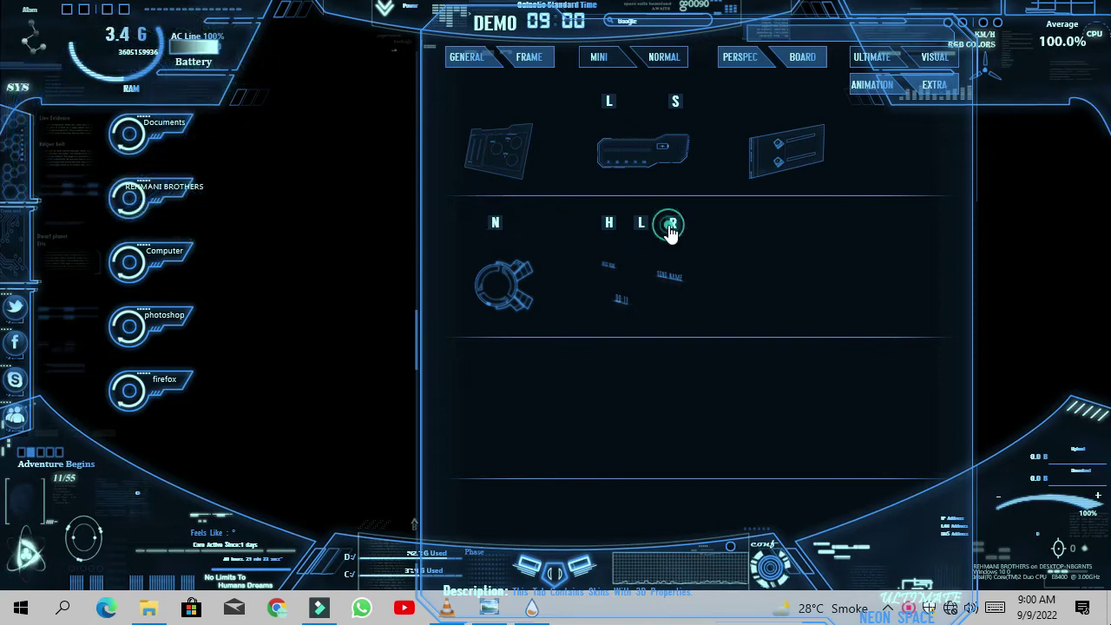
pyautogui.click(670, 228)
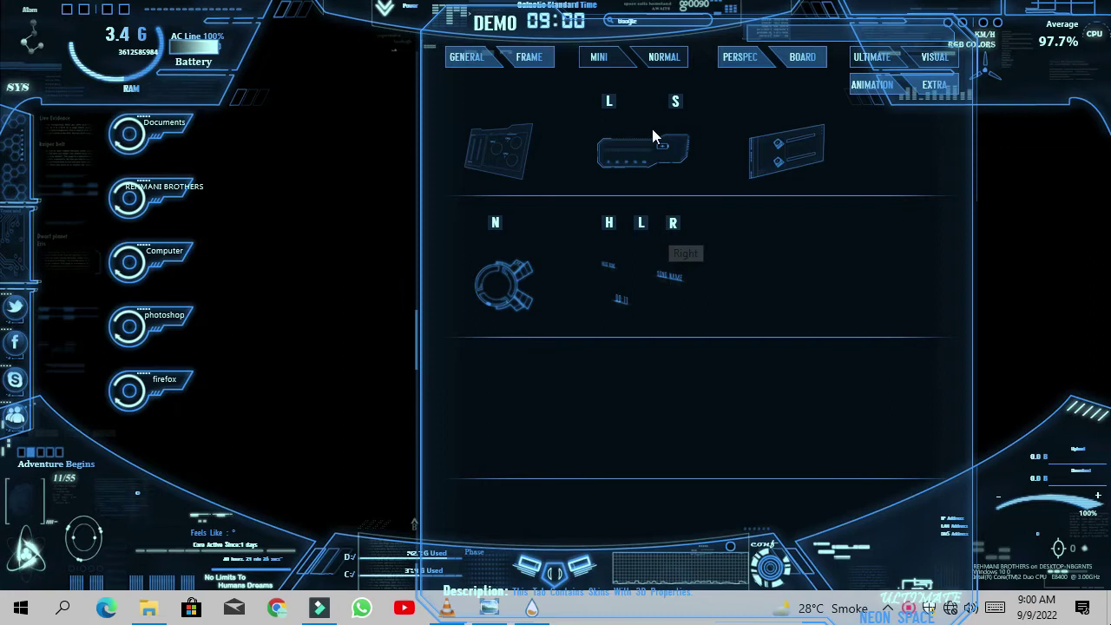
# Add the volume and battery tile in small size and place it just above the lower-left corner frame.
pyautogui.click(611, 102)
pyautogui.click(674, 102)
pyautogui.moveTo(213, 47); pyautogui.dragTo(379, 447)
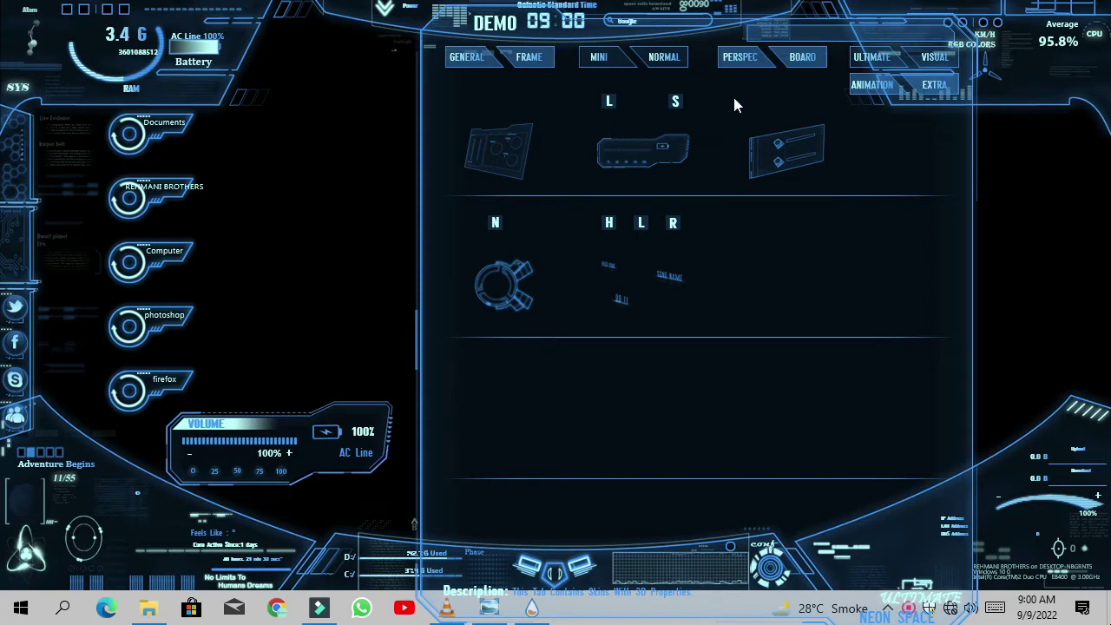
# Show the basic skins, add the digital clock in variant N and place it beside the RAM and battery frame, clear of the settings panel.
pyautogui.click(660, 59)
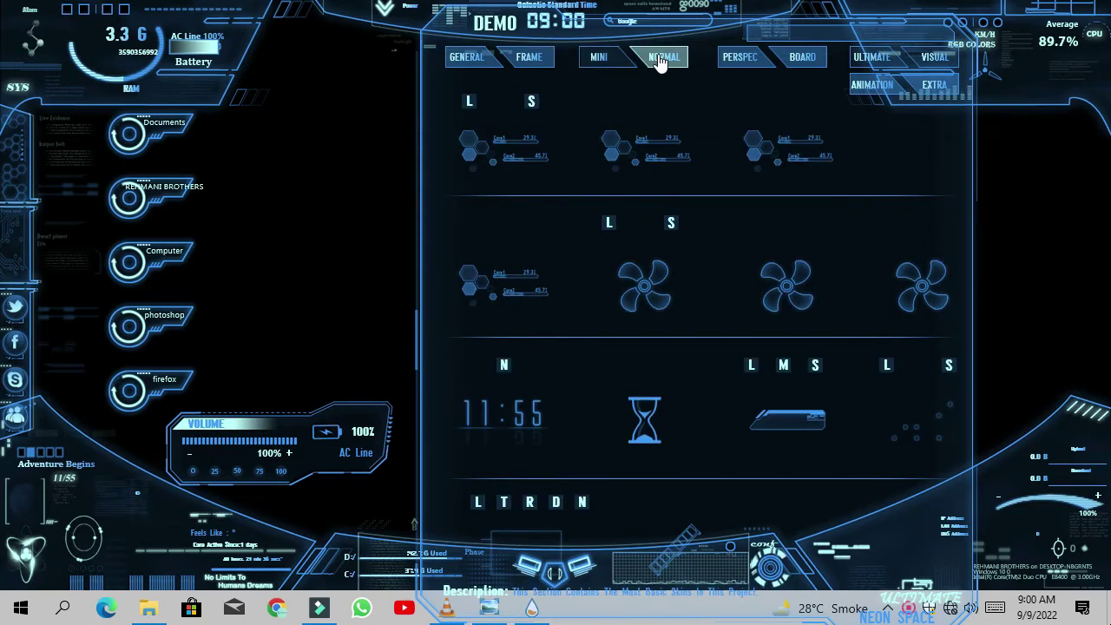
pyautogui.click(506, 371)
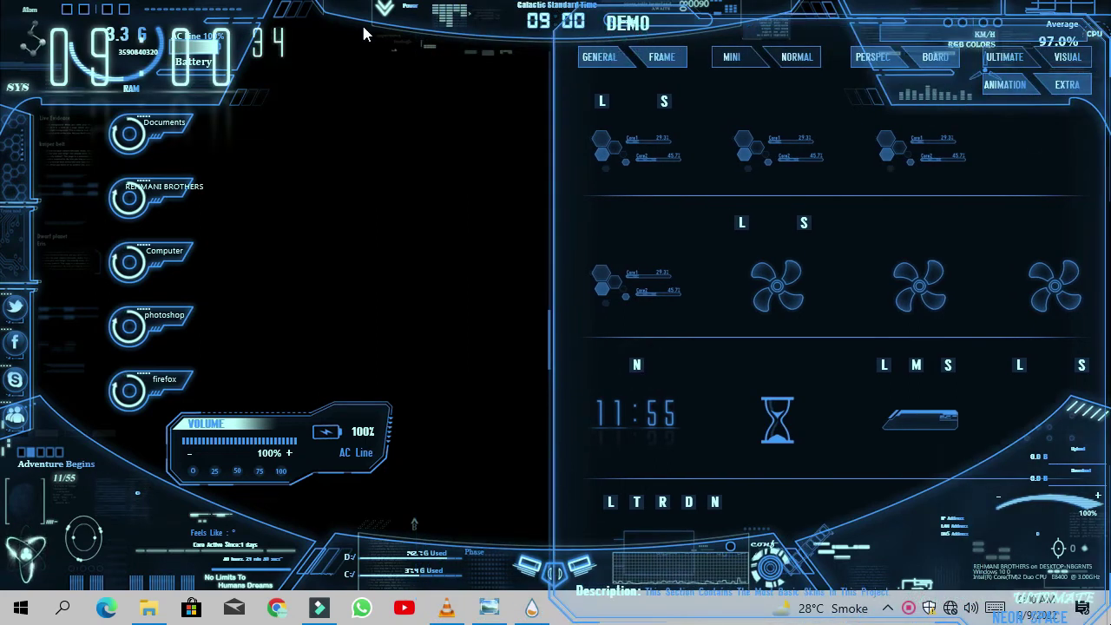
pyautogui.moveTo(165, 61); pyautogui.dragTo(390, 87)
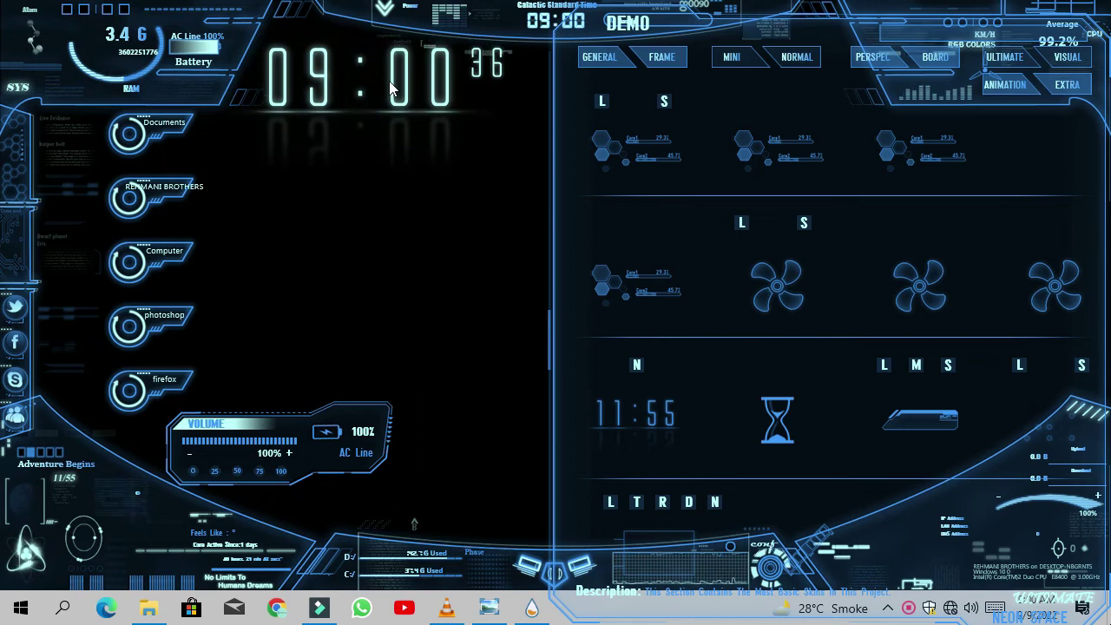
# Move the digital clock toward the middle of the desktop's upper edge, shifting the settings panel aside and back.
pyautogui.click(816, 248)
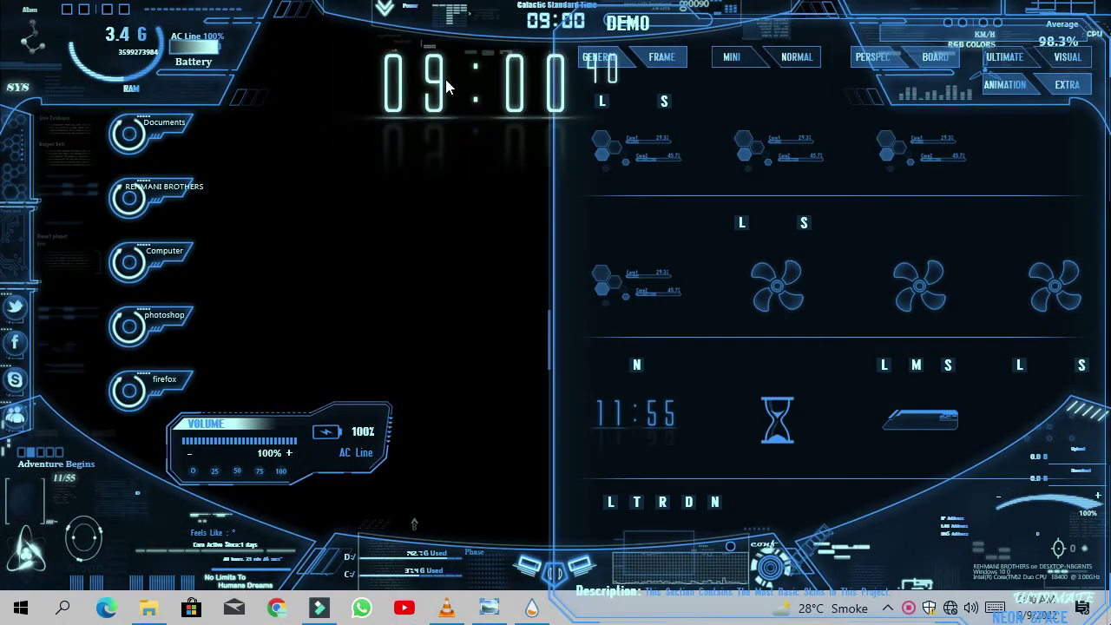
pyautogui.moveTo(467, 83); pyautogui.dragTo(474, 78)
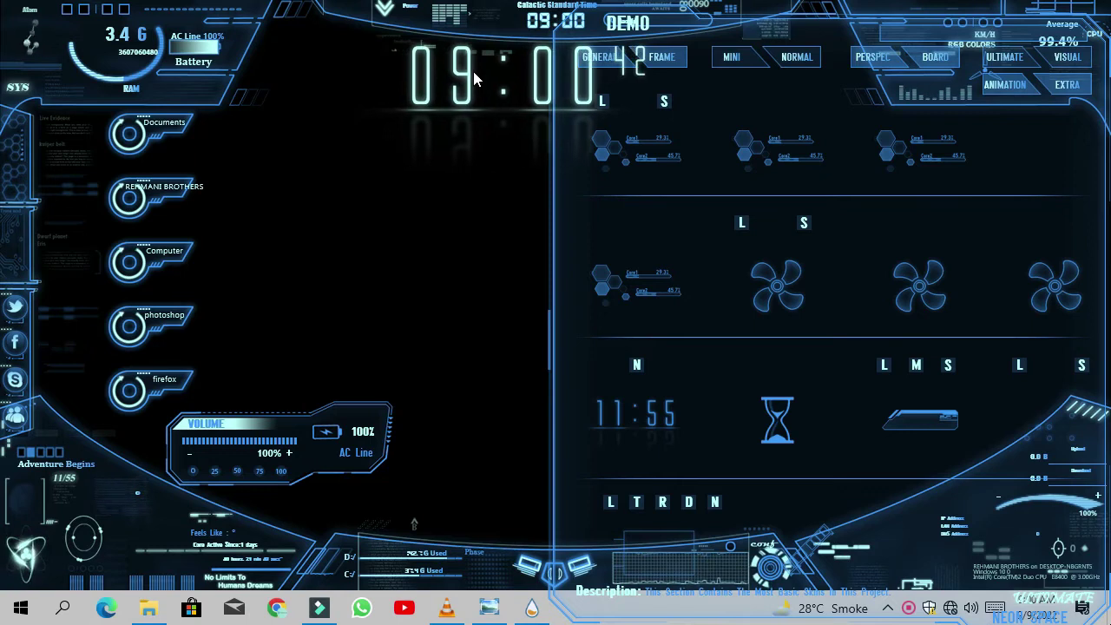
pyautogui.moveTo(922, 39); pyautogui.dragTo(742, 7)
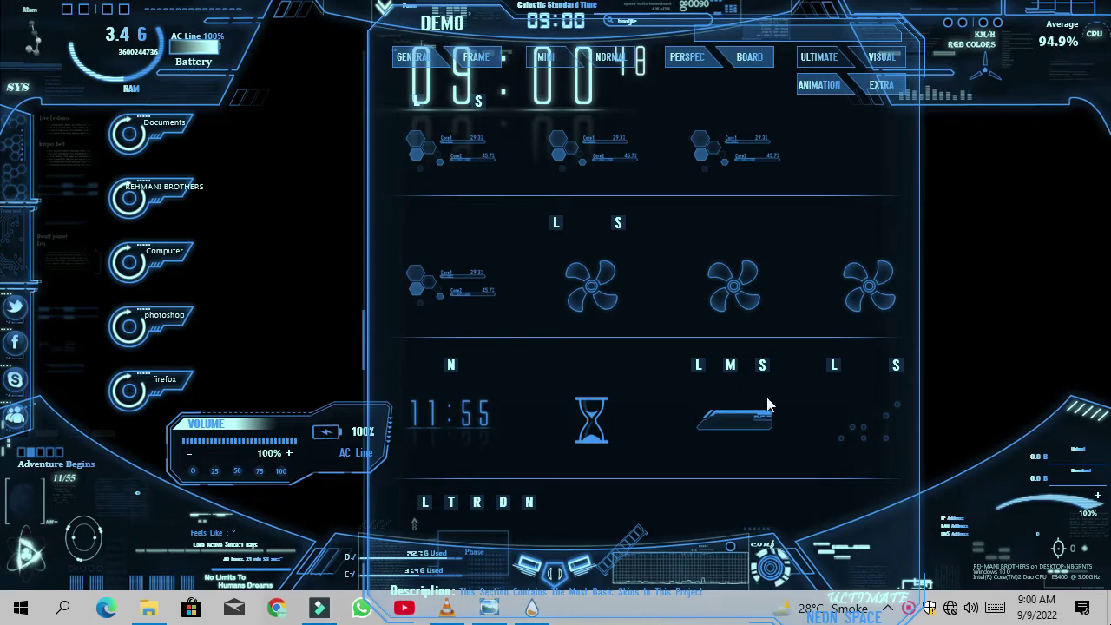
pyautogui.moveTo(768, 387); pyautogui.dragTo(416, 371)
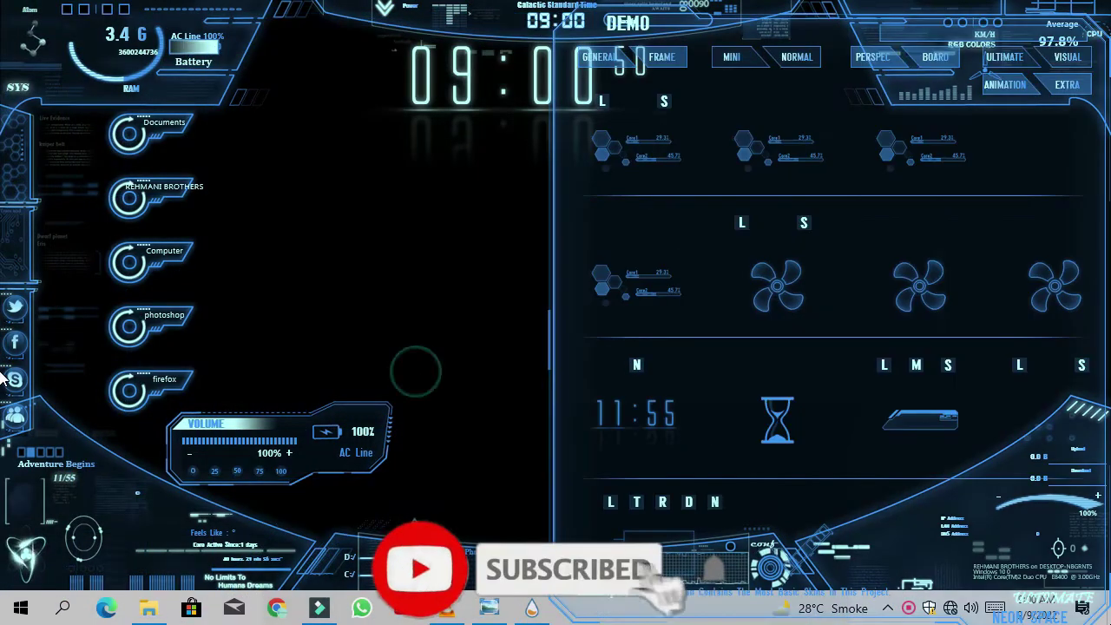
# Check the tile arrangement in the reference picture neon-space-rainmeter-2 and minimize it.
pyautogui.click(495, 603)
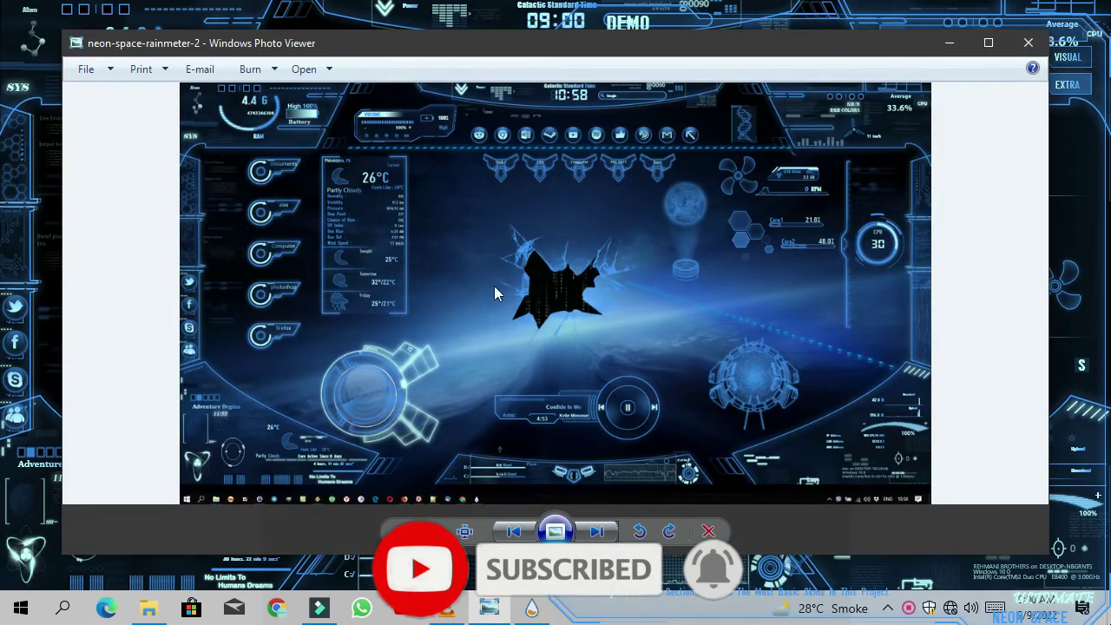
pyautogui.click(953, 43)
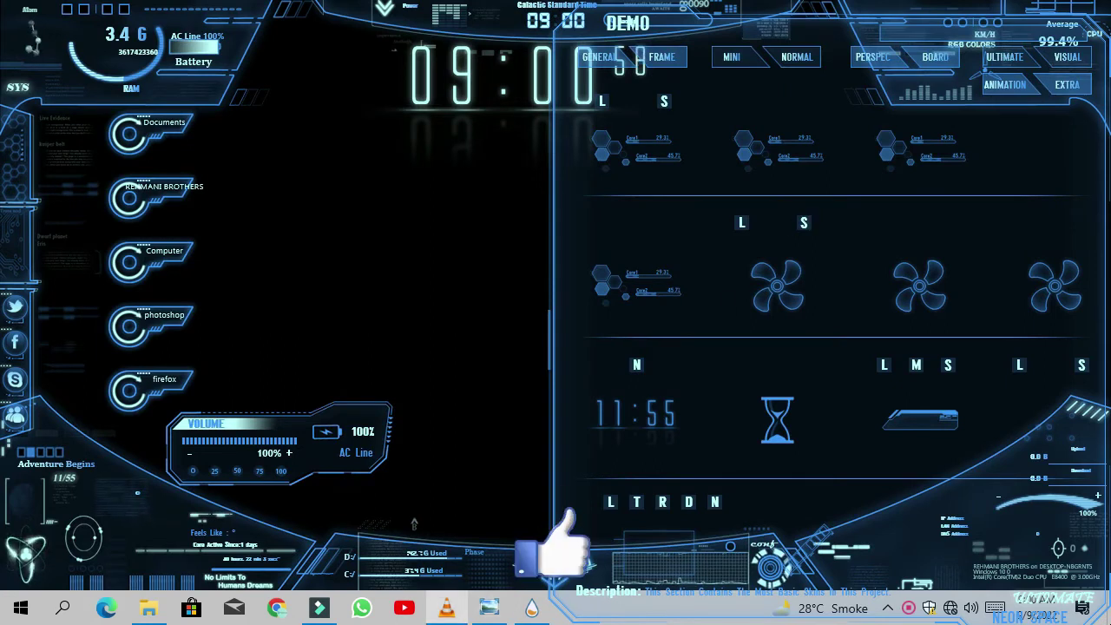
pyautogui.hotkey('alt', 'Tab')
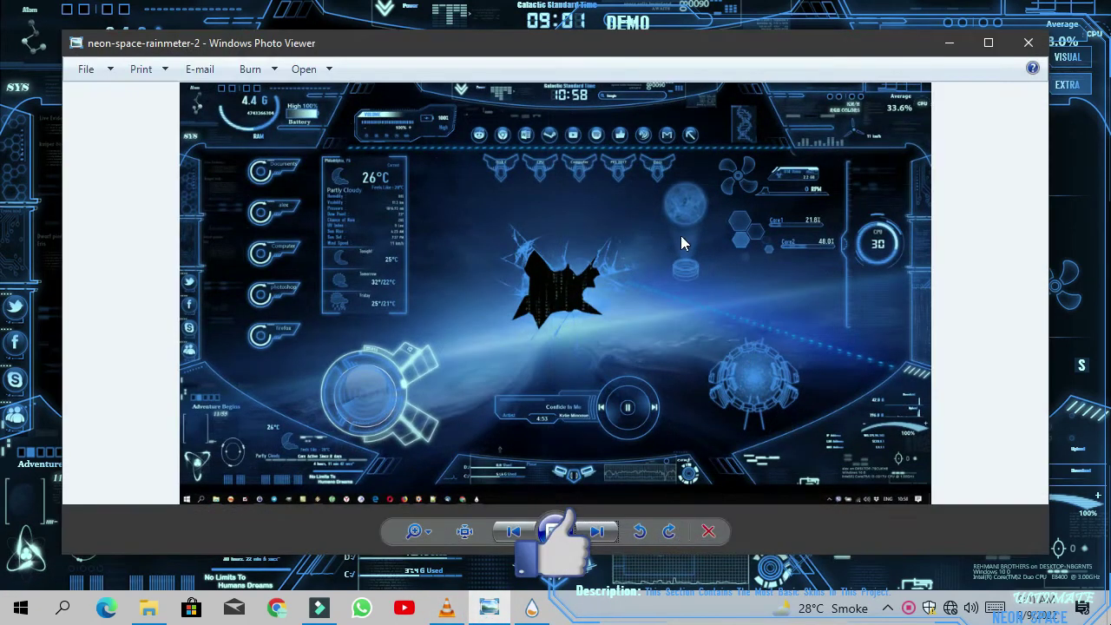
pyautogui.click(951, 42)
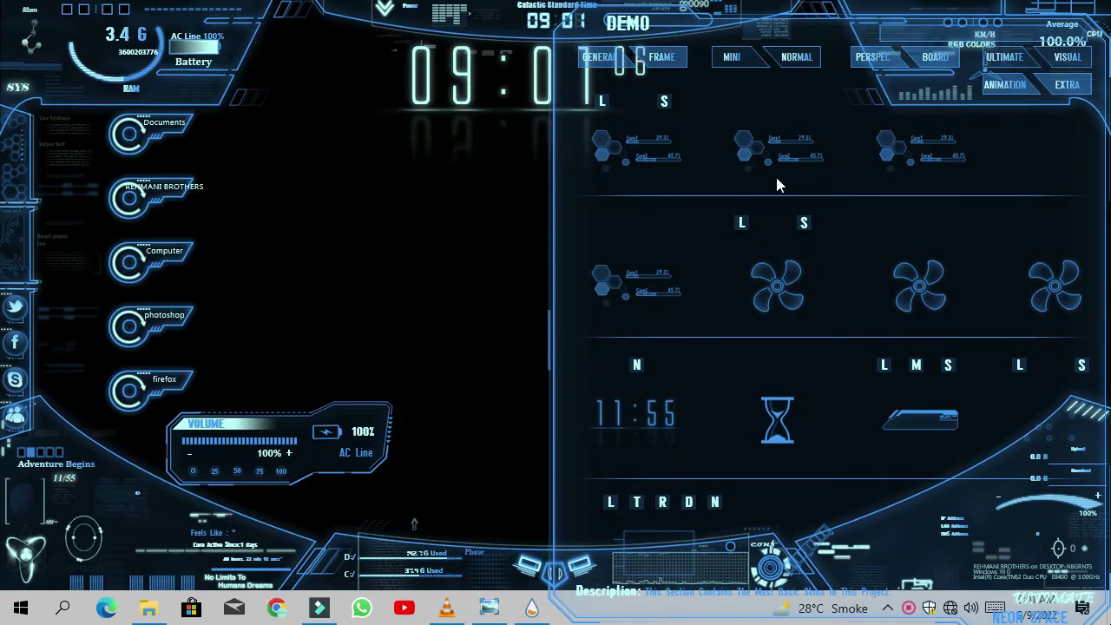
# Add the hexagonal core usage tile and the fan tile in size S, and place the fan in the desktop's upper-right area.
pyautogui.click(665, 102)
pyautogui.click(805, 231)
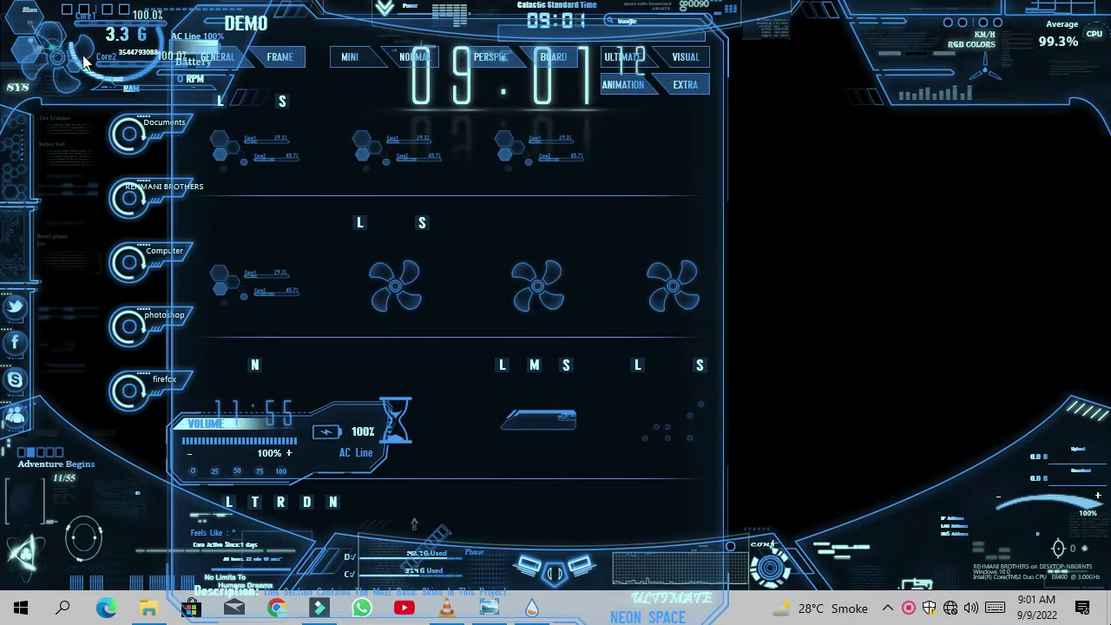
pyautogui.moveTo(84, 62); pyautogui.dragTo(811, 149)
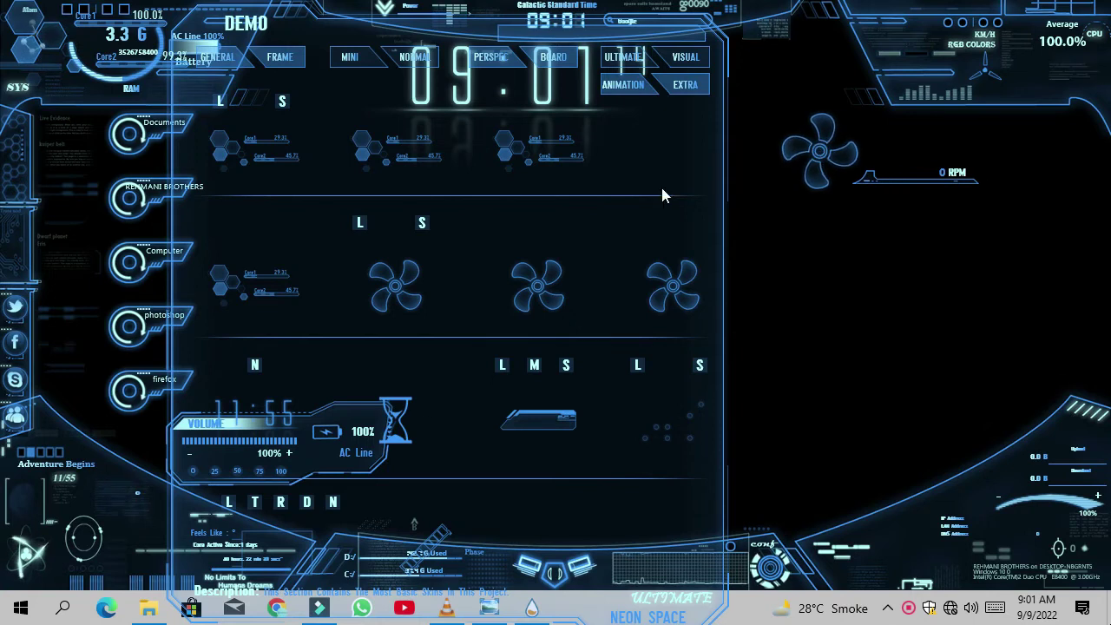
# Add the CPU gauge side frame in size S from the frame skins and fit it along the desktop's right edge.
pyautogui.click(295, 56)
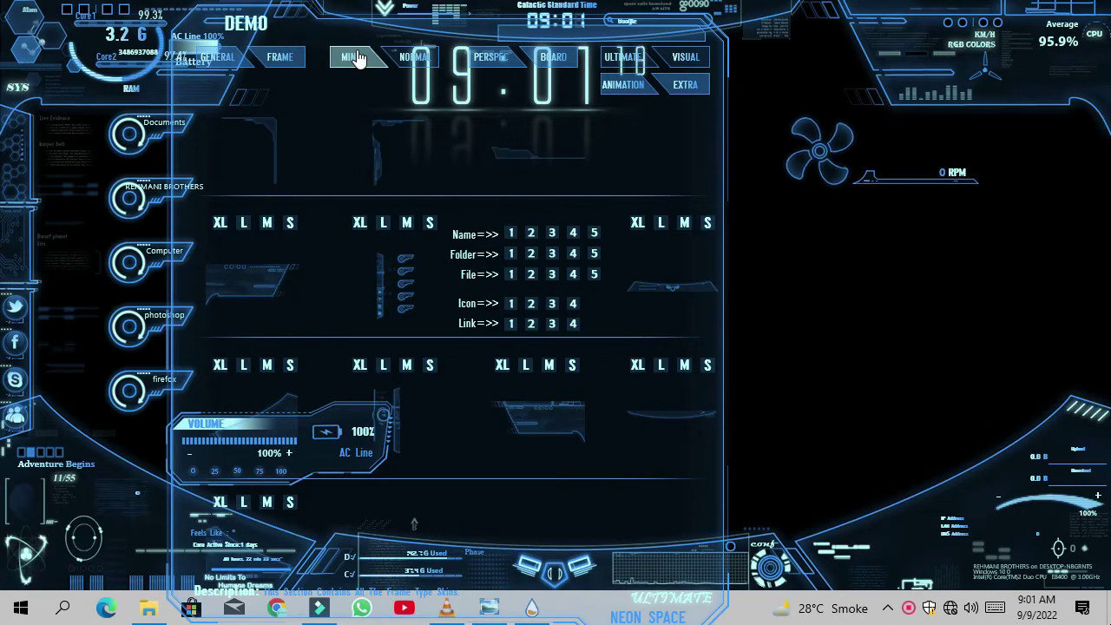
pyautogui.click(356, 58)
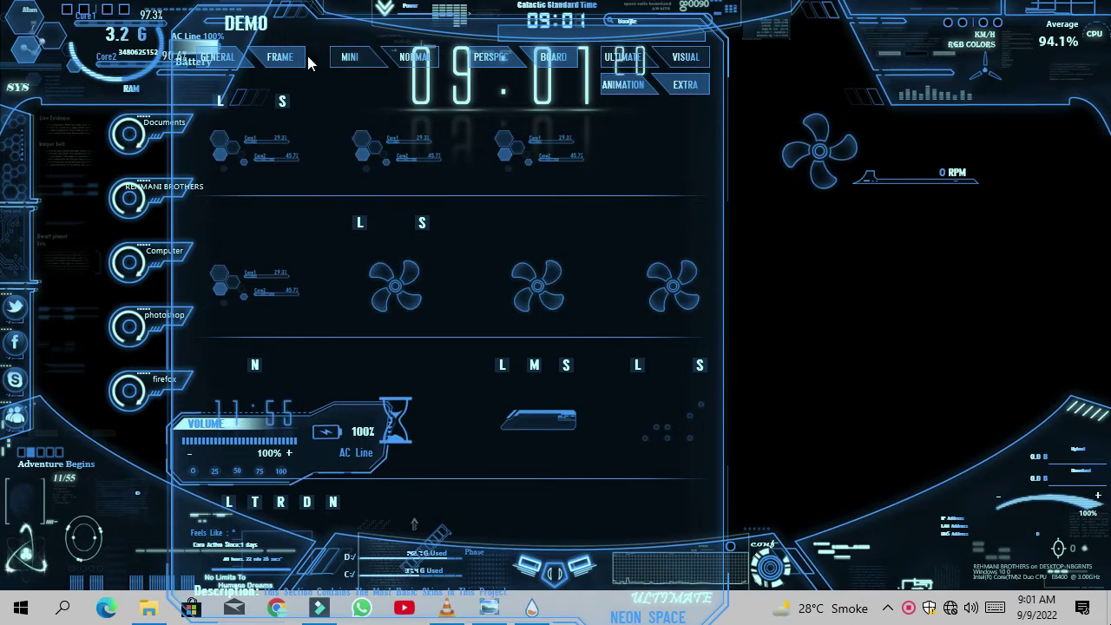
pyautogui.click(280, 56)
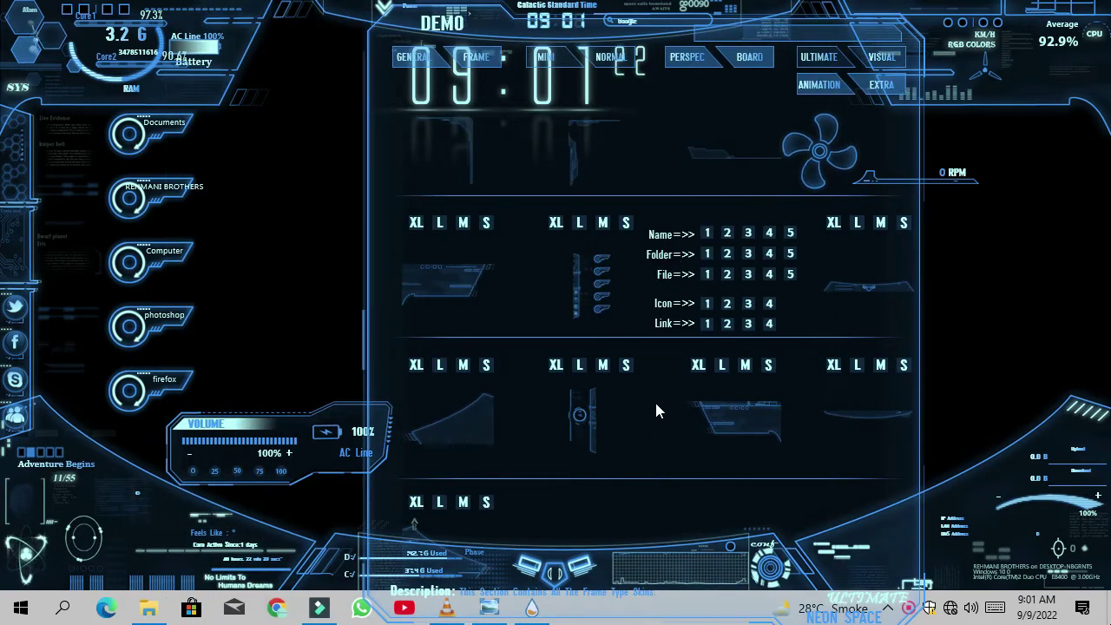
pyautogui.click(628, 367)
pyautogui.click(731, 378)
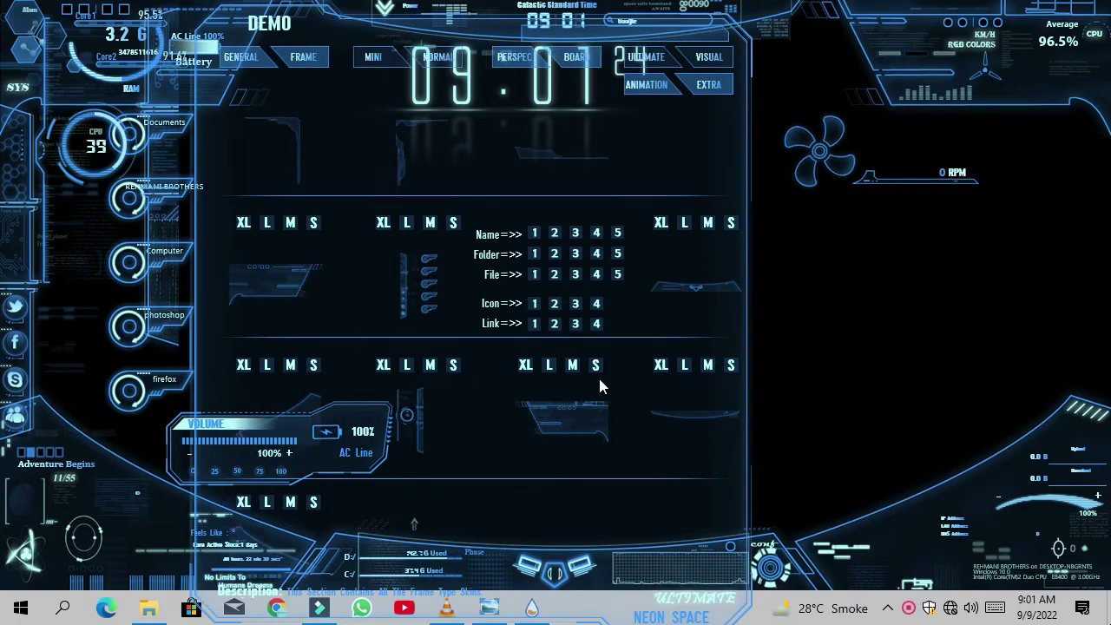
pyautogui.moveTo(75, 152); pyautogui.dragTo(536, 238)
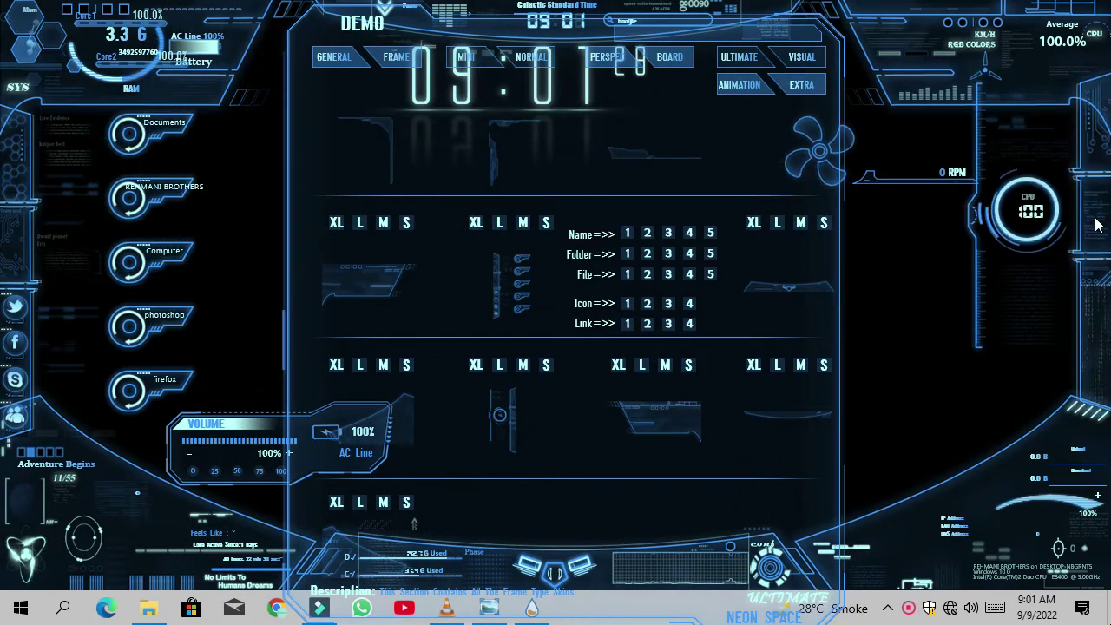
pyautogui.moveTo(1096, 231); pyautogui.dragTo(1085, 250)
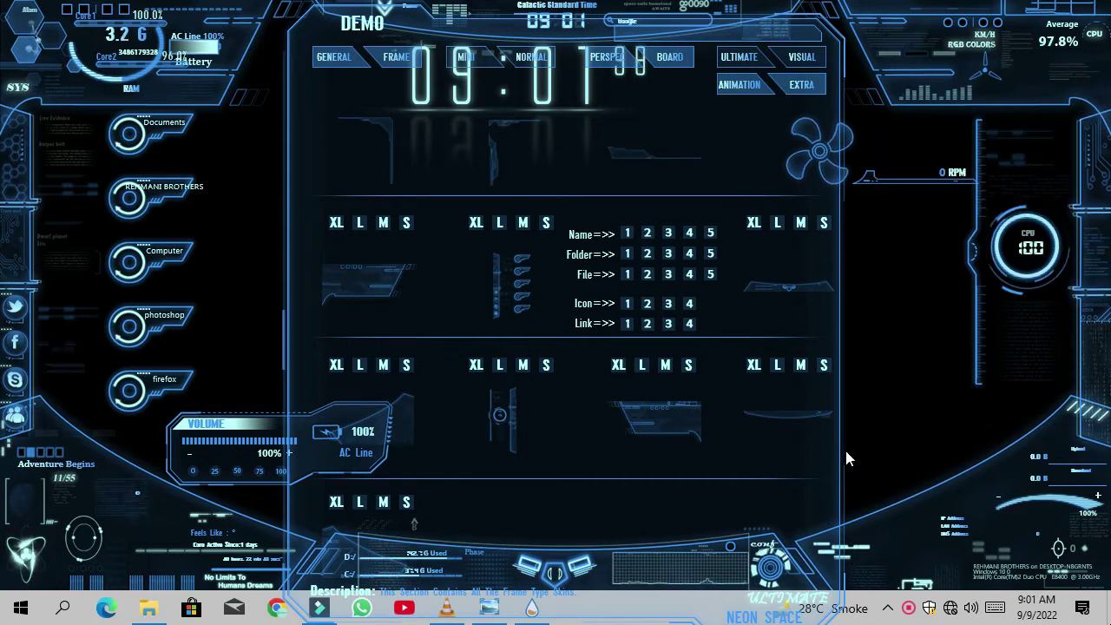
# Shift the fan tile up and left and place the hexagonal core usage tile below it.
pyautogui.moveTo(642, 112); pyautogui.dragTo(546, 154)
pyautogui.moveTo(42, 37); pyautogui.dragTo(796, 140)
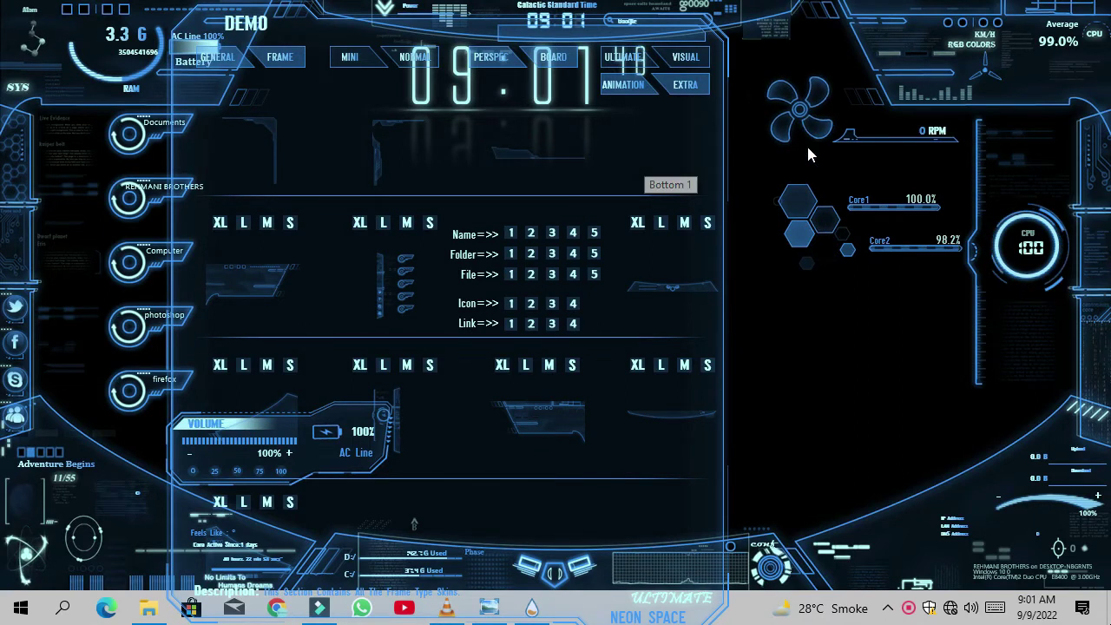
pyautogui.moveTo(826, 201)
pyautogui.mouseDown()
pyautogui.moveTo(823, 172)
pyautogui.moveTo(841, 191)
pyautogui.mouseUp()
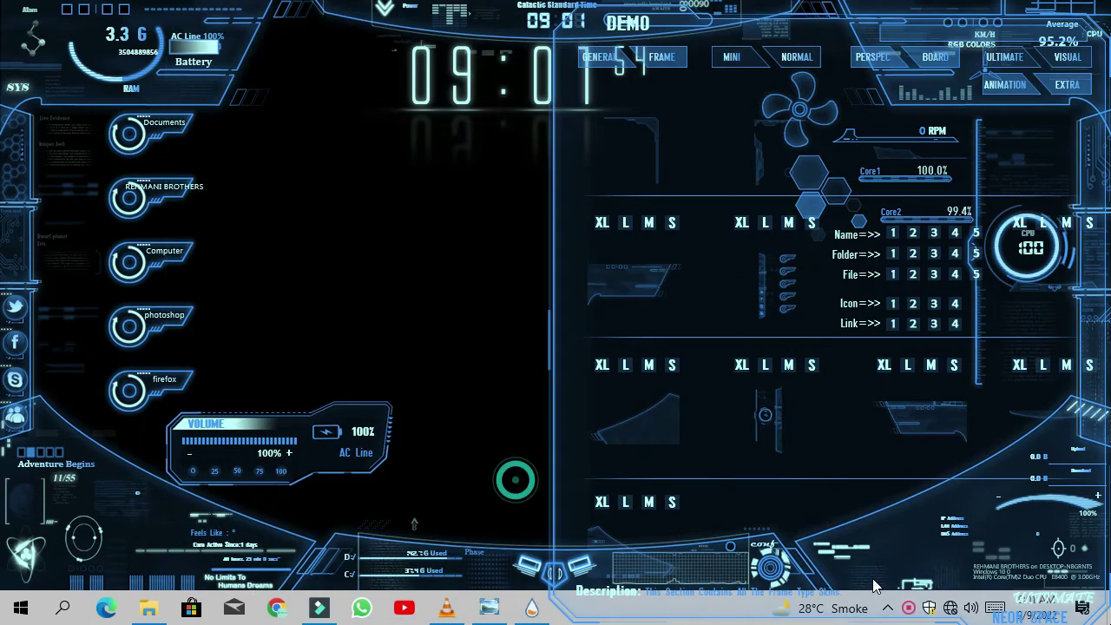
# Check the reference picture, add the app icon row in variant N from the standard skins and move the settings panel aside.
pyautogui.click(491, 609)
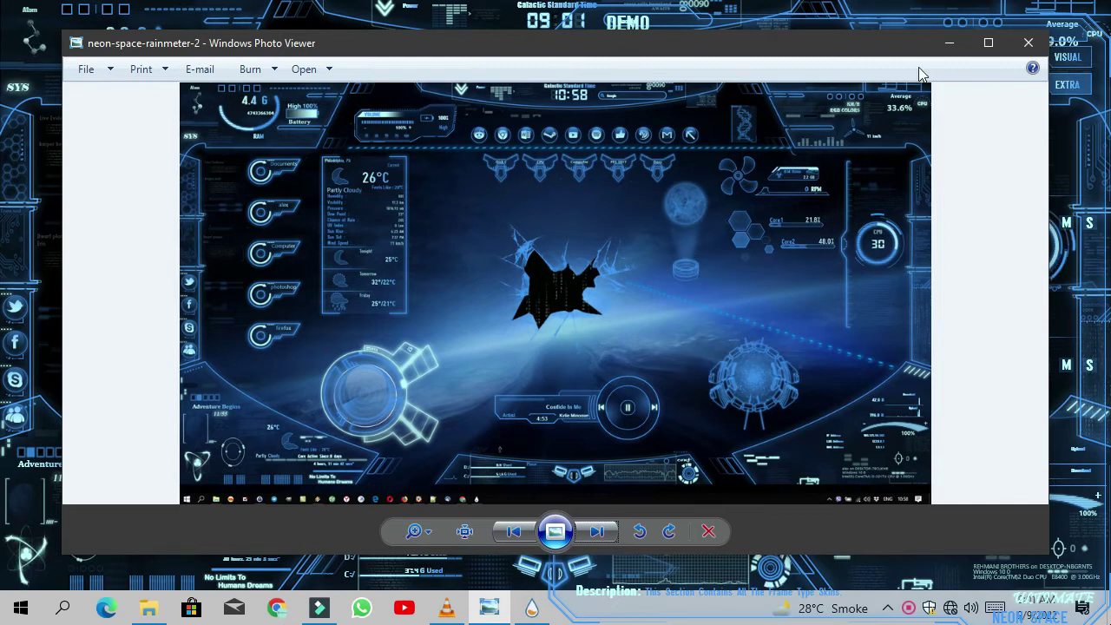
pyautogui.click(944, 46)
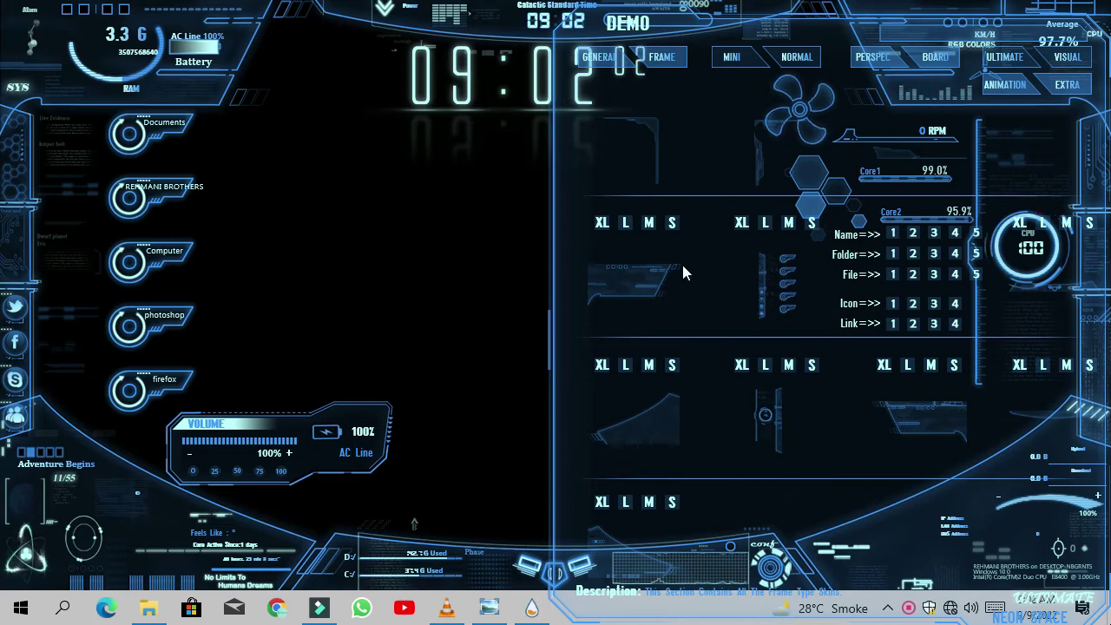
pyautogui.moveTo(682, 273); pyautogui.dragTo(484, 248)
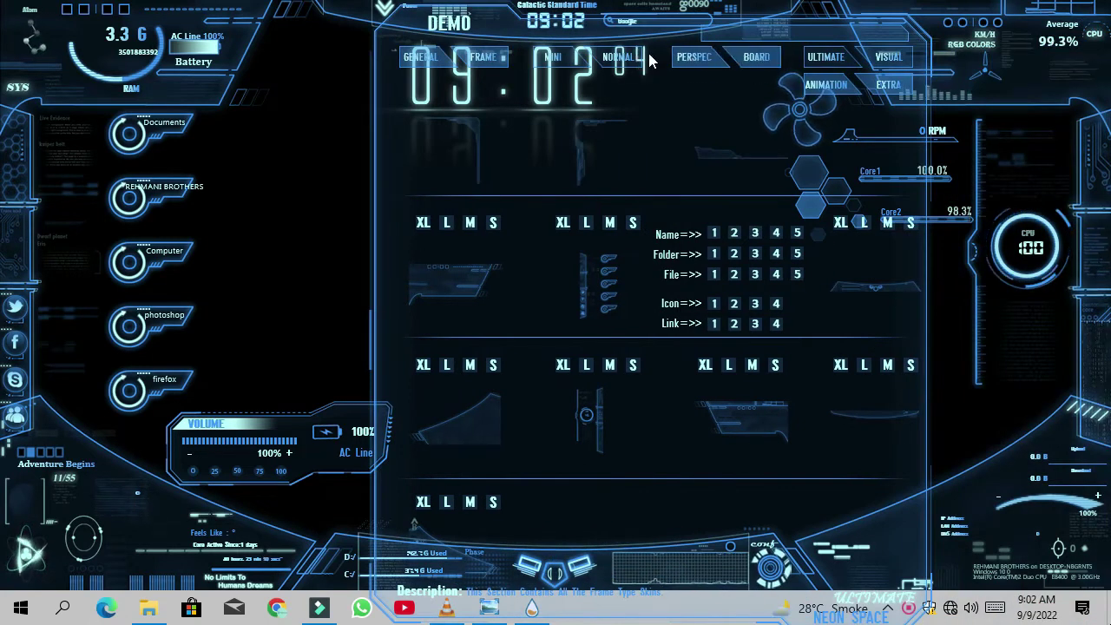
pyautogui.click(620, 57)
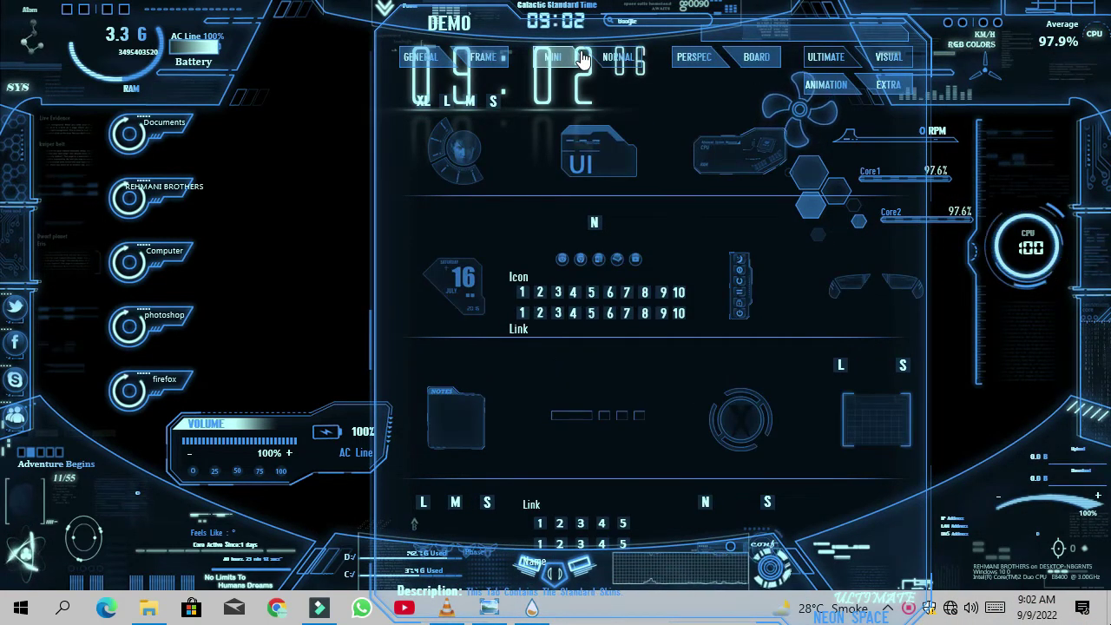
pyautogui.click(581, 58)
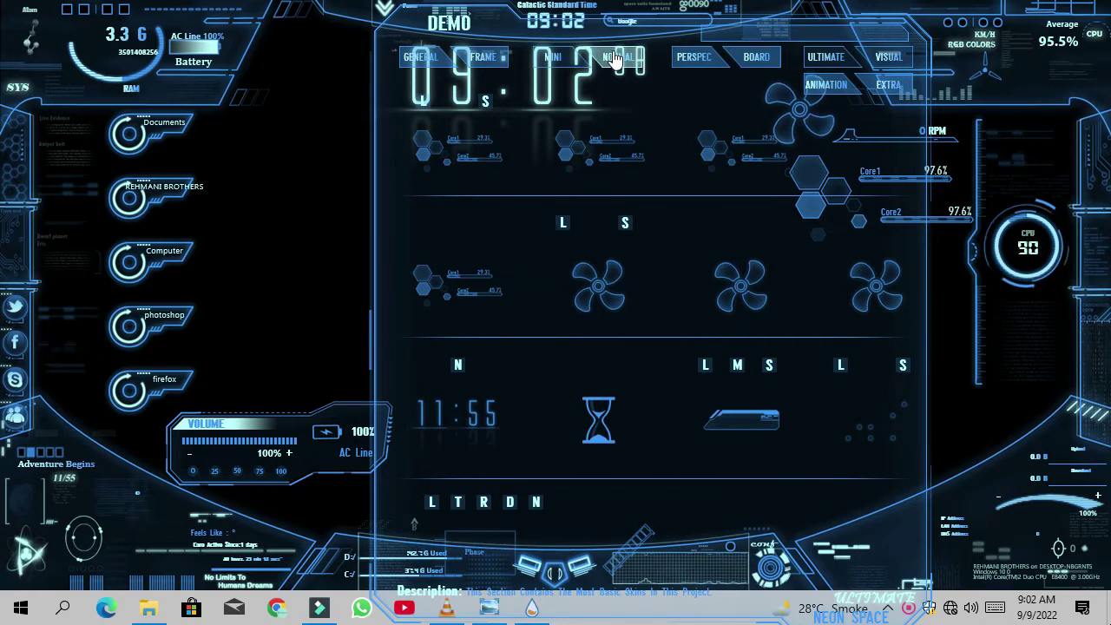
pyautogui.click(614, 58)
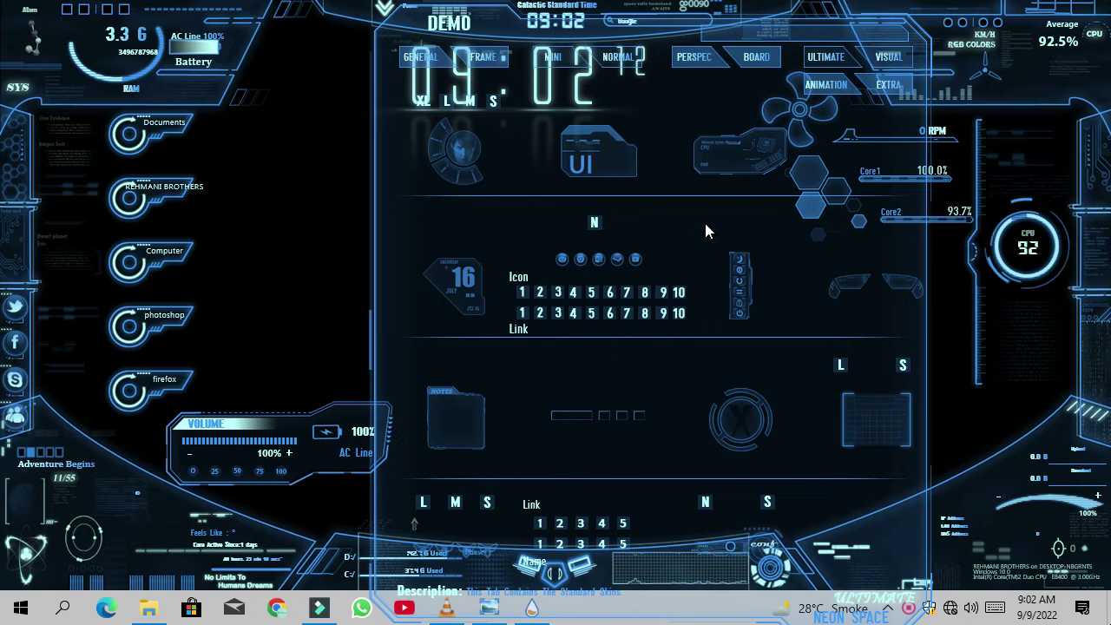
pyautogui.click(594, 231)
pyautogui.moveTo(431, 164); pyautogui.dragTo(1041, 412)
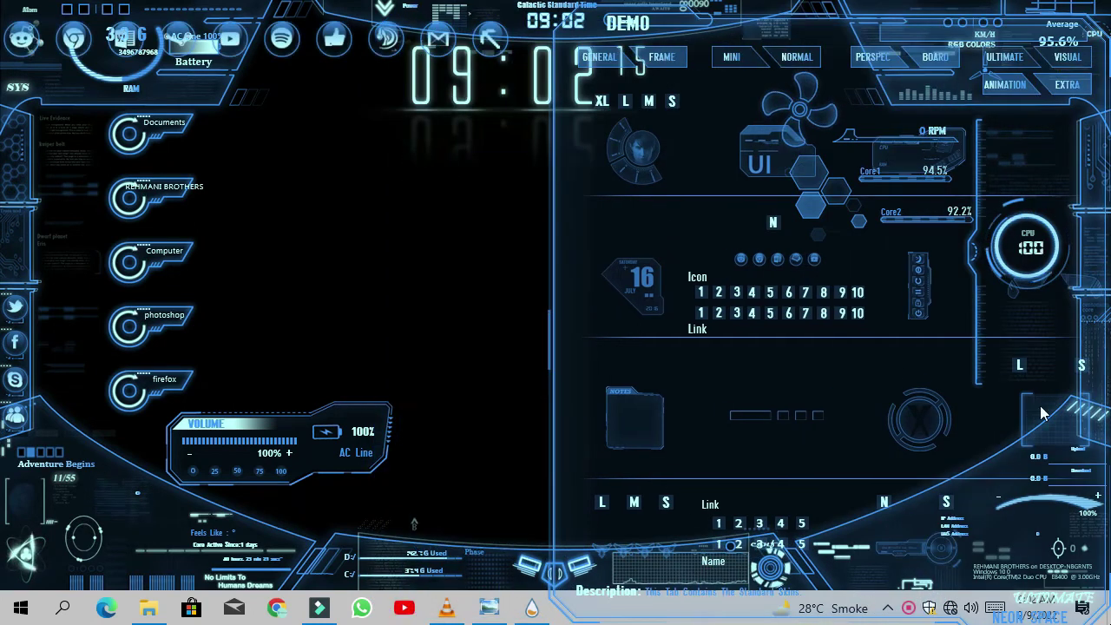
# Unload the large digital clock and place the app icon row in its spot below the upper center frame.
pyautogui.rightClick(650, 242)
pyautogui.moveTo(39, 22); pyautogui.dragTo(311, 234)
pyautogui.rightClick(460, 57)
pyautogui.click(492, 296)
pyautogui.moveTo(381, 219); pyautogui.dragTo(406, 63)
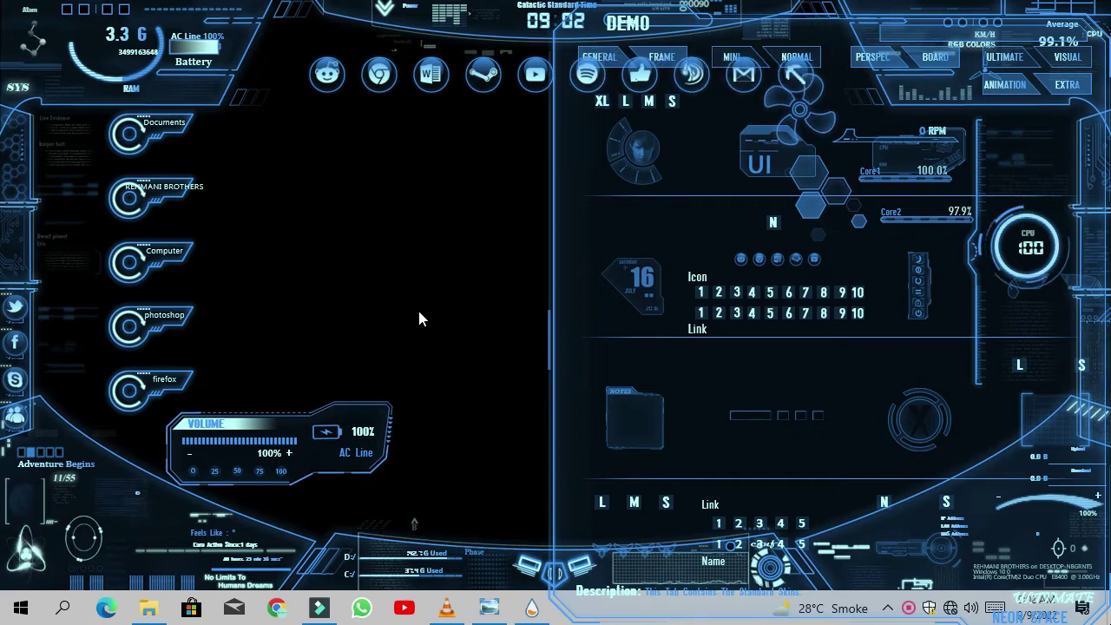
# Add the broken glass tile in size S from the animation skins and place it near the desktop's center.
pyautogui.moveTo(649, 352); pyautogui.dragTo(347, 370)
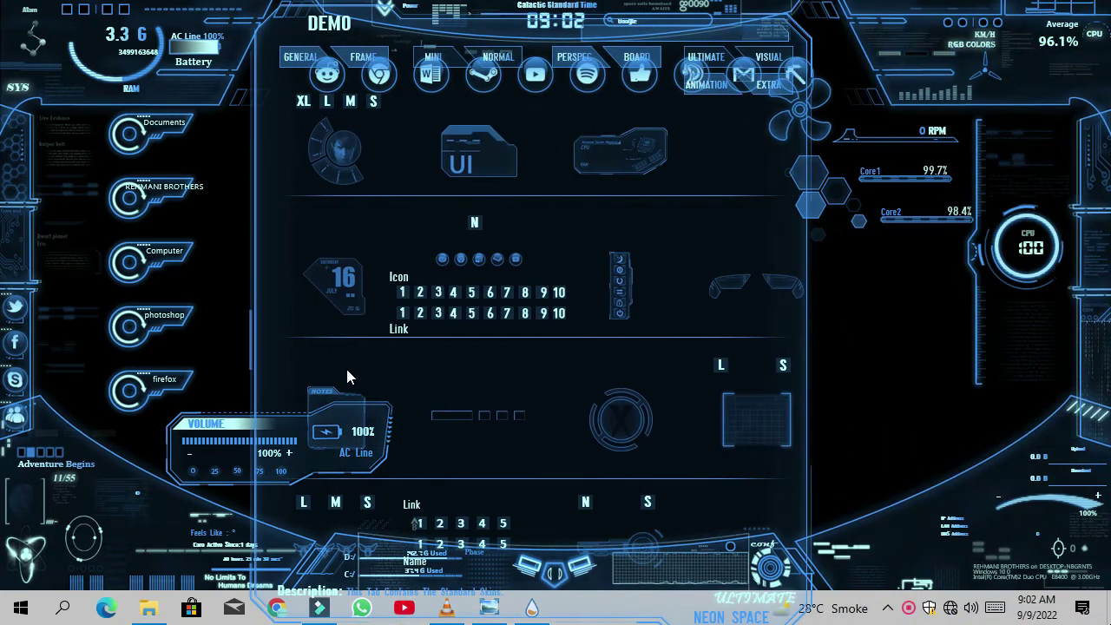
pyautogui.click(747, 91)
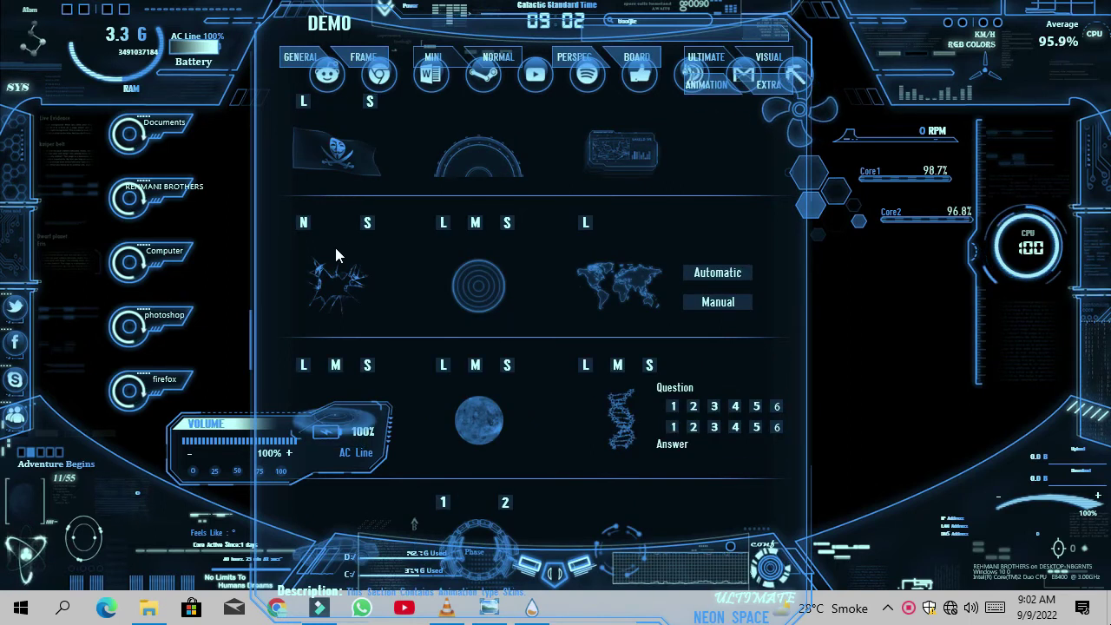
pyautogui.click(368, 222)
pyautogui.moveTo(472, 222); pyautogui.dragTo(994, 278)
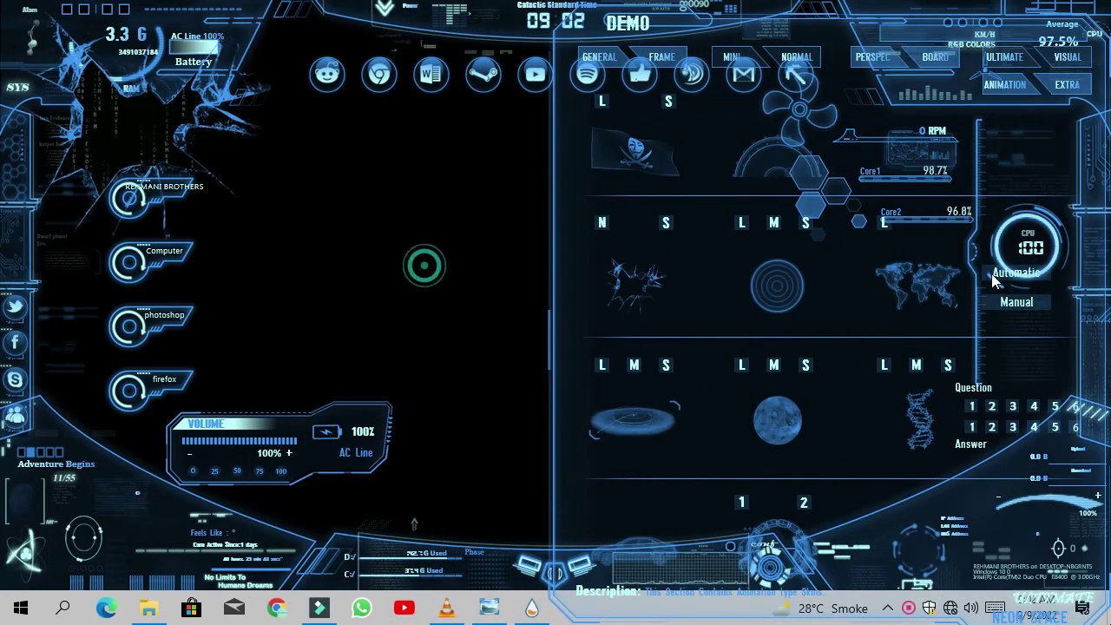
pyautogui.moveTo(210, 124); pyautogui.dragTo(473, 256)
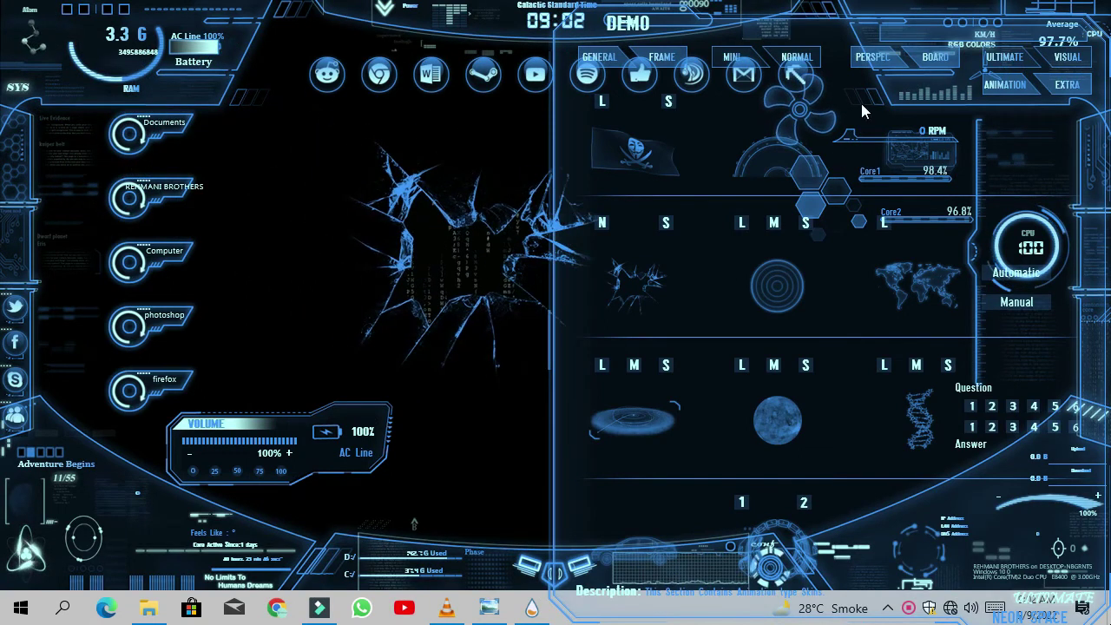
# Unload the settings panel and center the broken glass tile on the desktop.
pyautogui.rightClick(776, 186)
pyautogui.click(824, 381)
pyautogui.moveTo(459, 241); pyautogui.dragTo(538, 245)
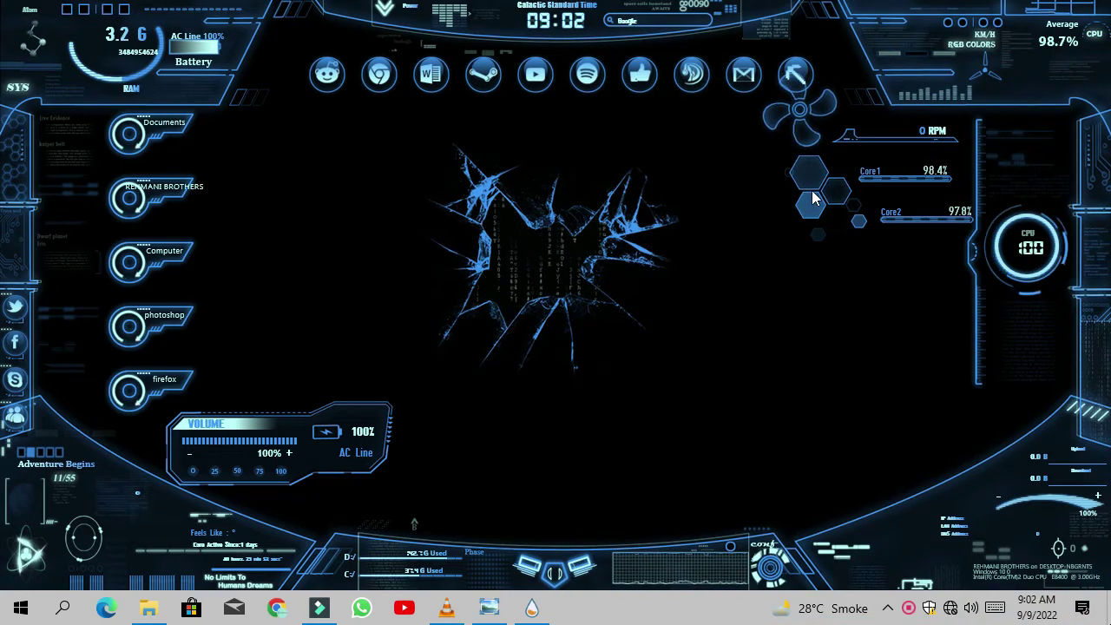
# Move the core usage and fan tiles slightly lower, clear of the app icons, and nudge the broken glass right.
pyautogui.moveTo(805, 204); pyautogui.dragTo(811, 203)
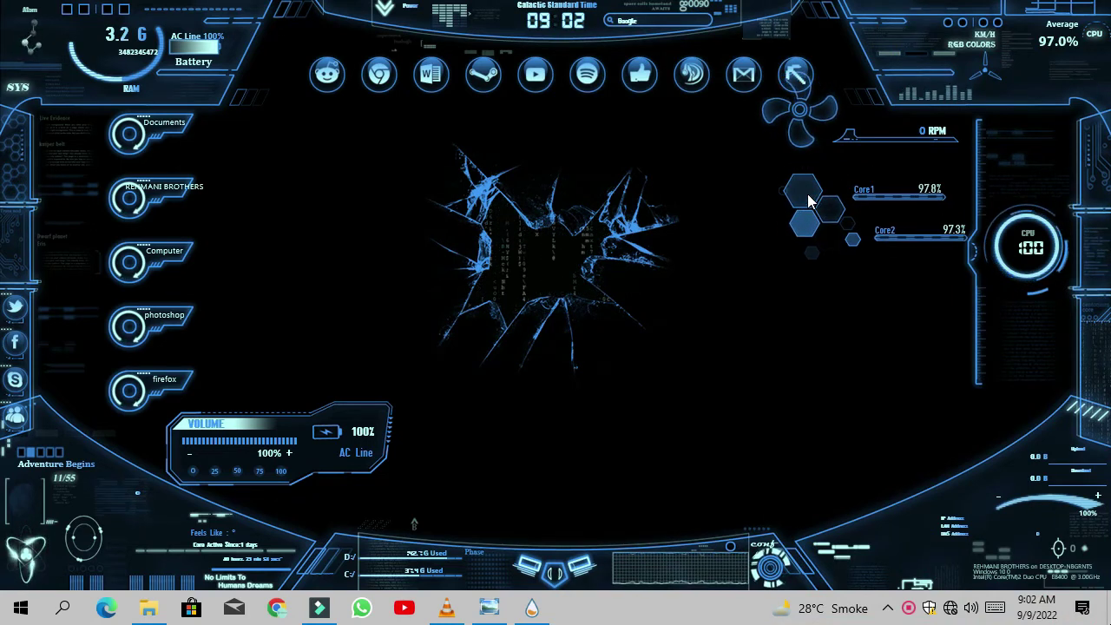
pyautogui.moveTo(816, 121); pyautogui.dragTo(816, 144)
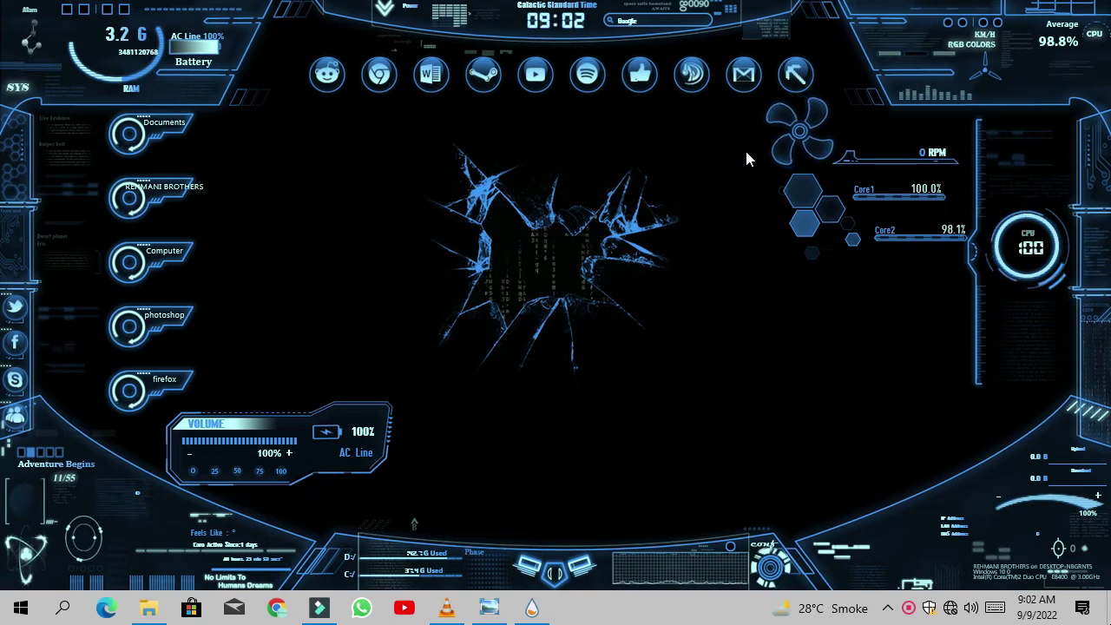
pyautogui.click(594, 250)
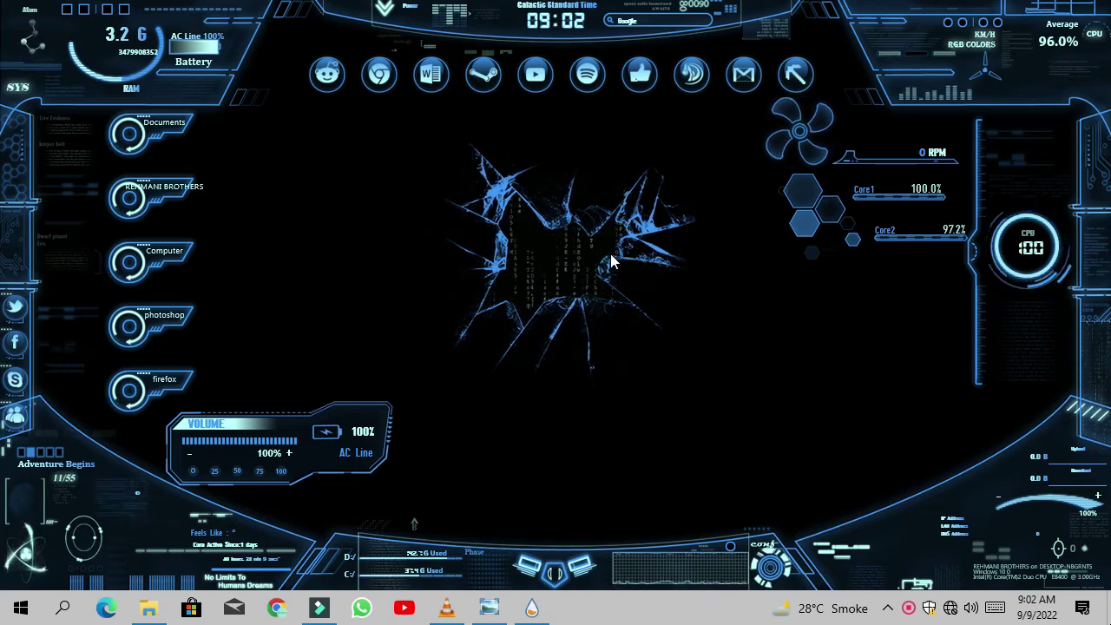
# Check the layout against the reference picture and load Option.ini from the Neon Space -Settings folder.
pyautogui.click(490, 607)
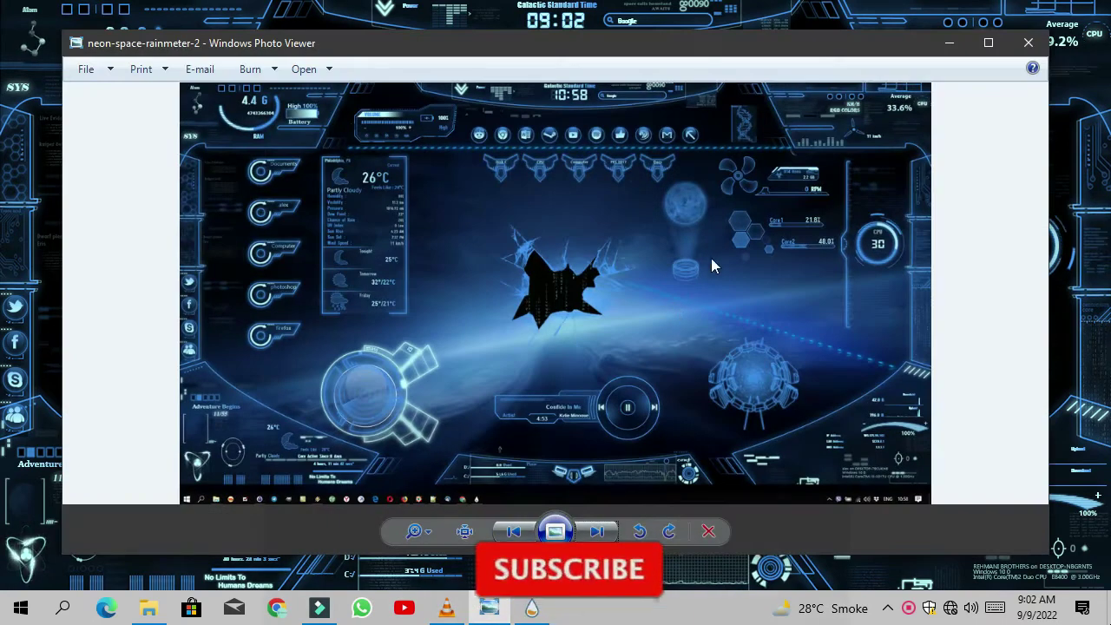
pyautogui.click(952, 42)
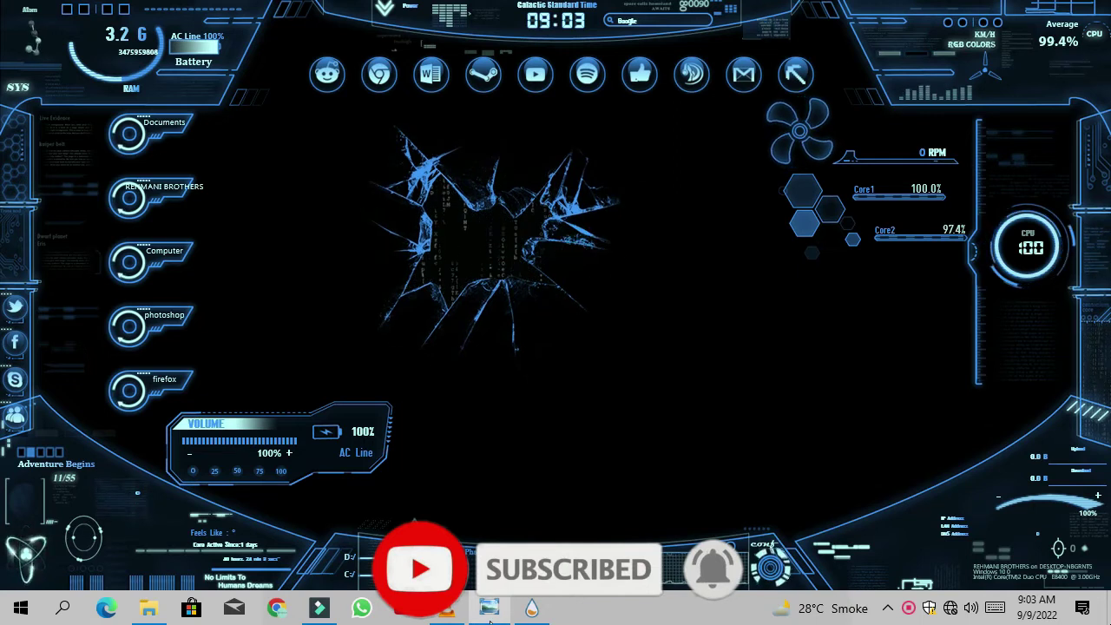
pyautogui.click(532, 607)
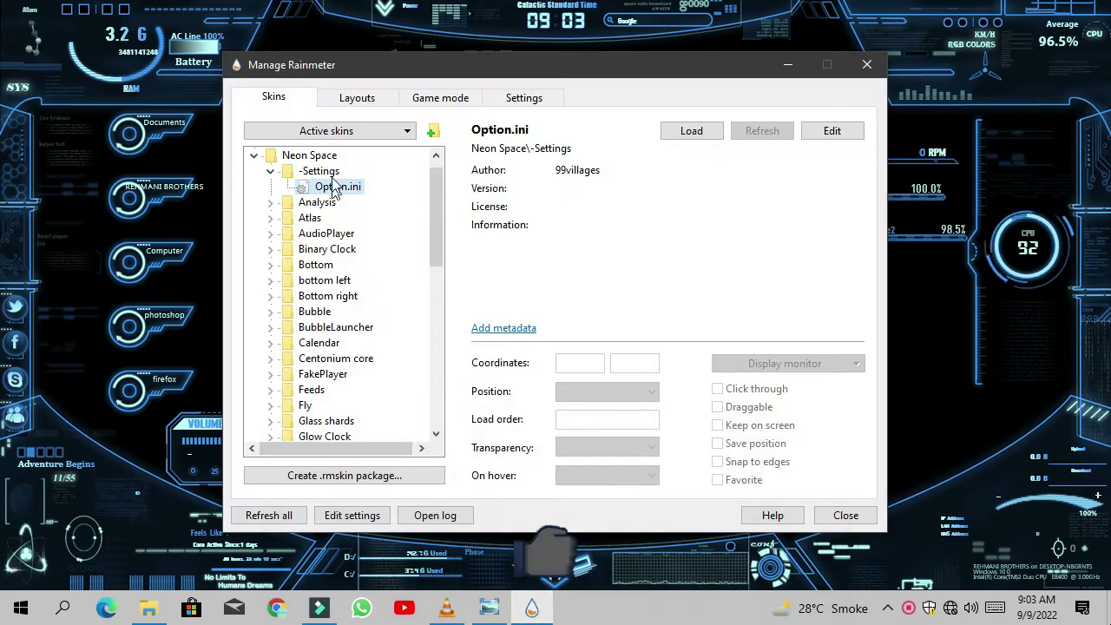
pyautogui.click(670, 134)
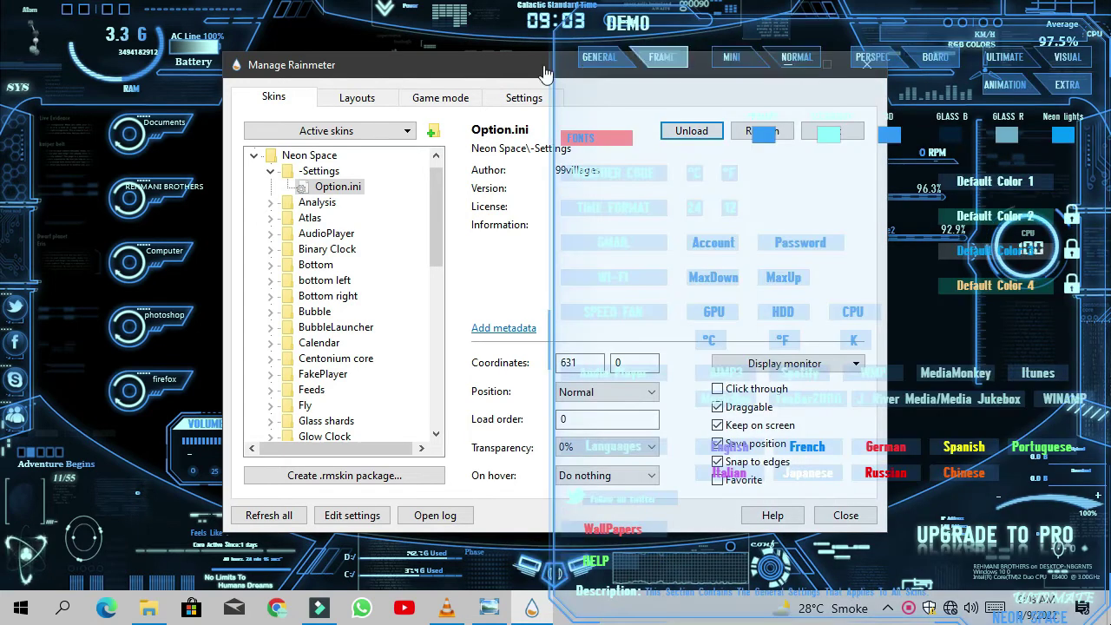
pyautogui.click(508, 59)
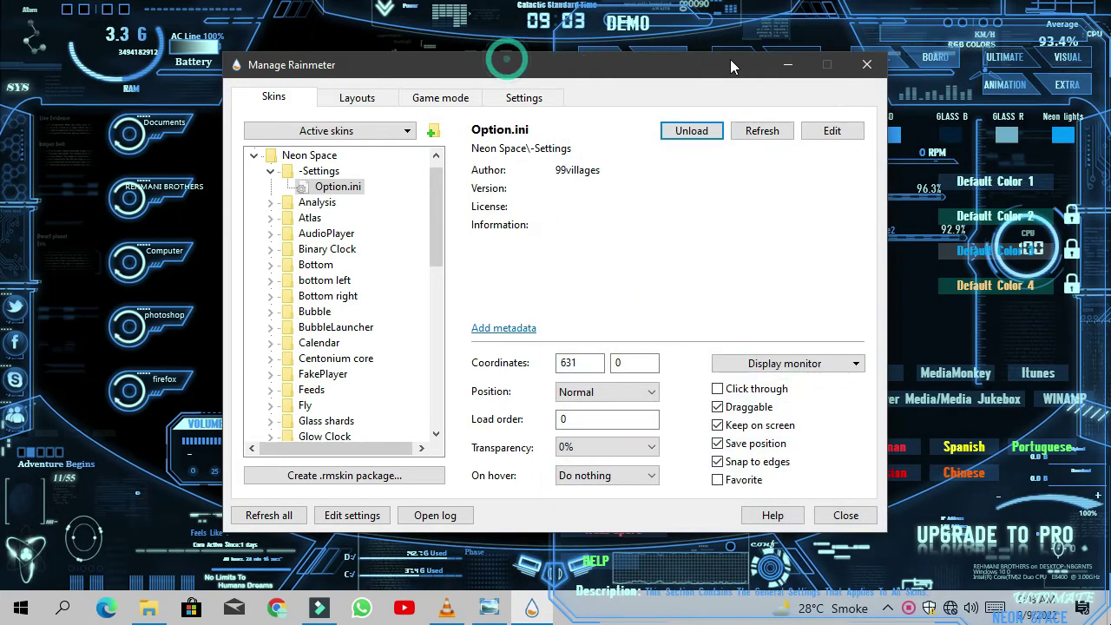
pyautogui.click(783, 66)
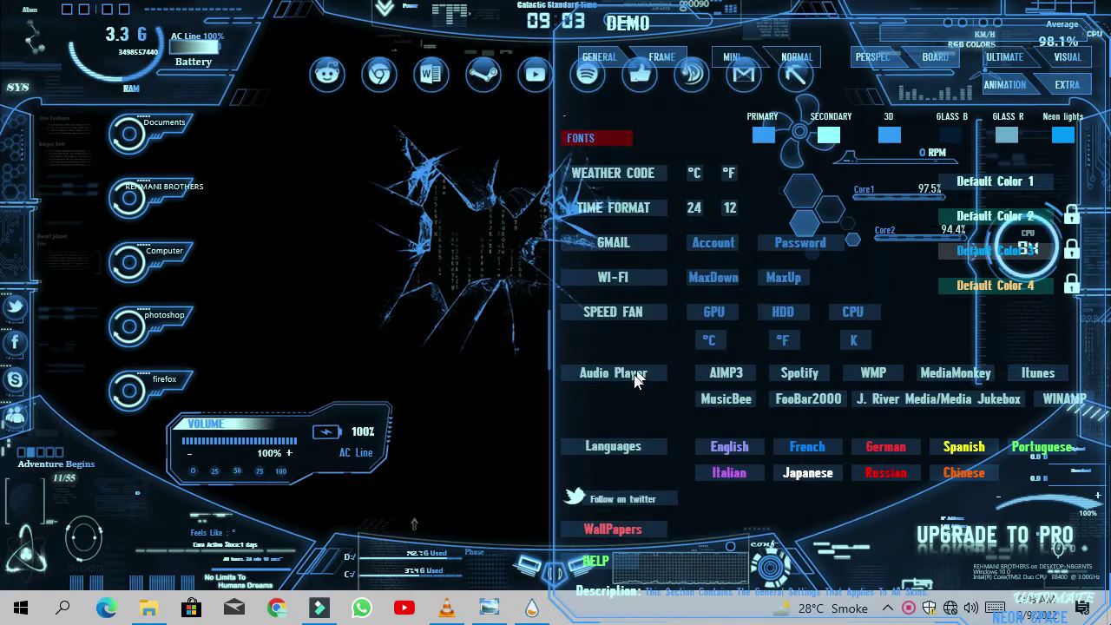
# Shift the settings panel left and look through its mini, normal and perspective skin sections.
pyautogui.moveTo(622, 345); pyautogui.dragTo(330, 361)
pyautogui.moveTo(430, 360); pyautogui.dragTo(678, 211)
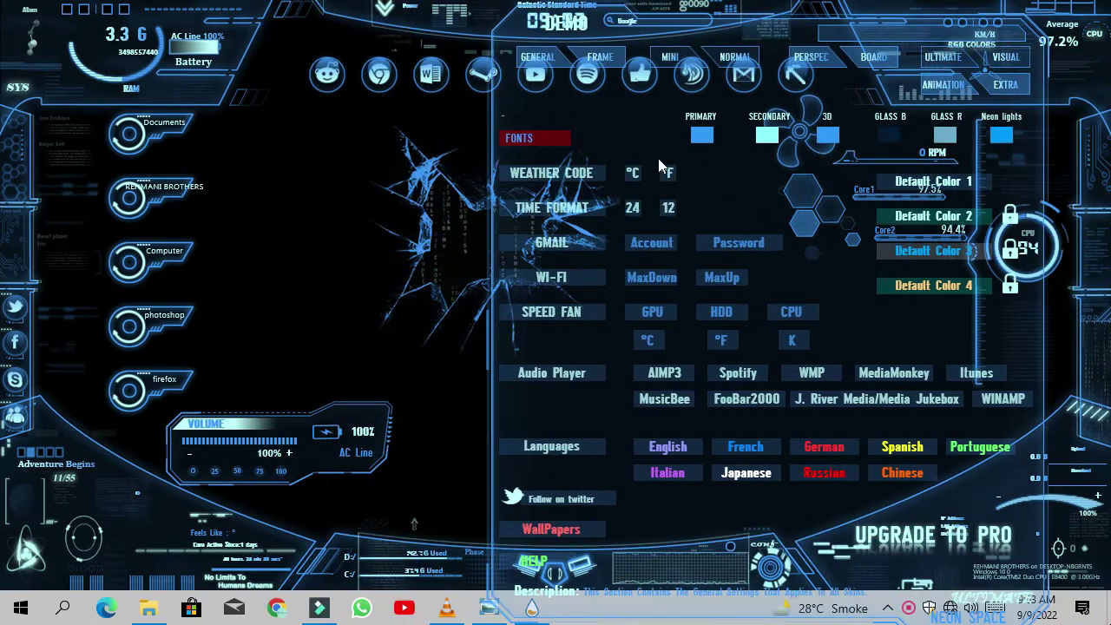
pyautogui.moveTo(658, 158); pyautogui.dragTo(604, 59)
pyautogui.click(641, 52)
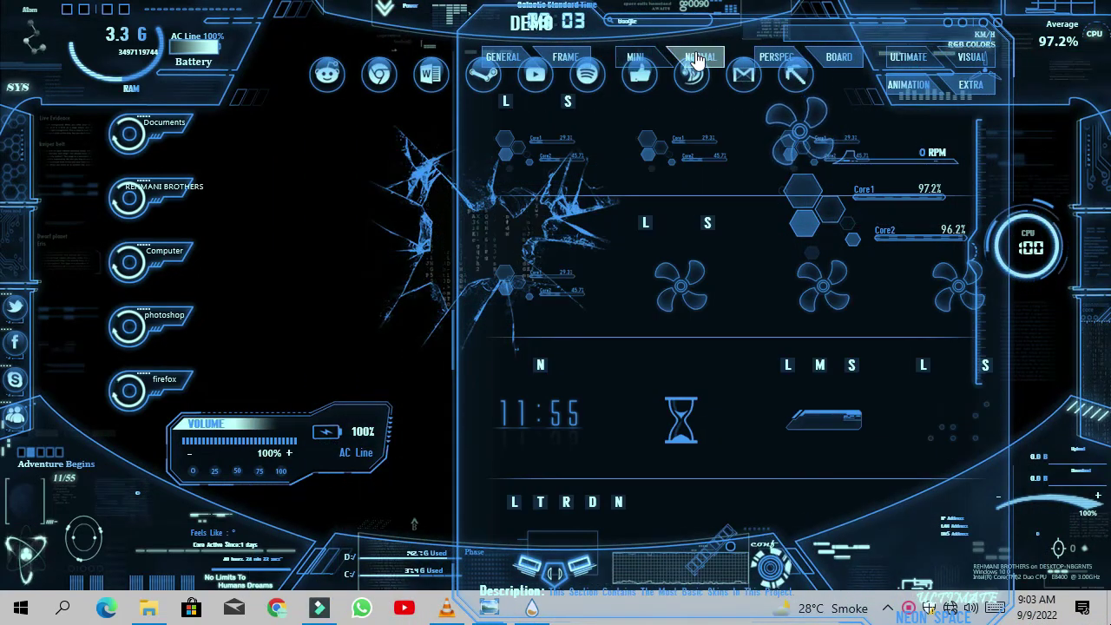
pyautogui.click(697, 58)
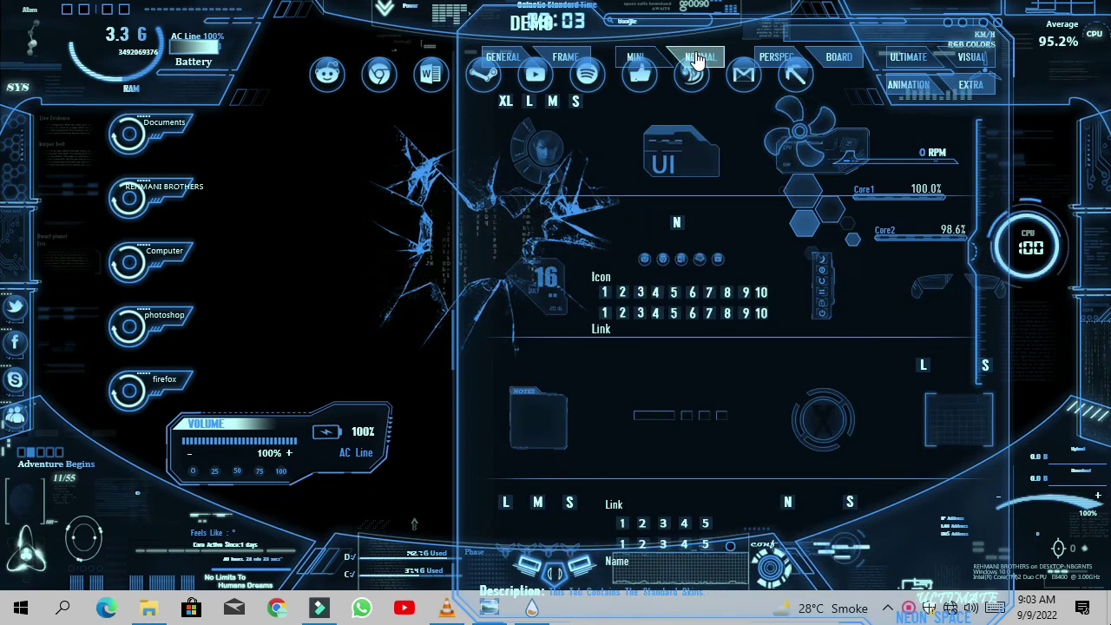
pyautogui.click(761, 59)
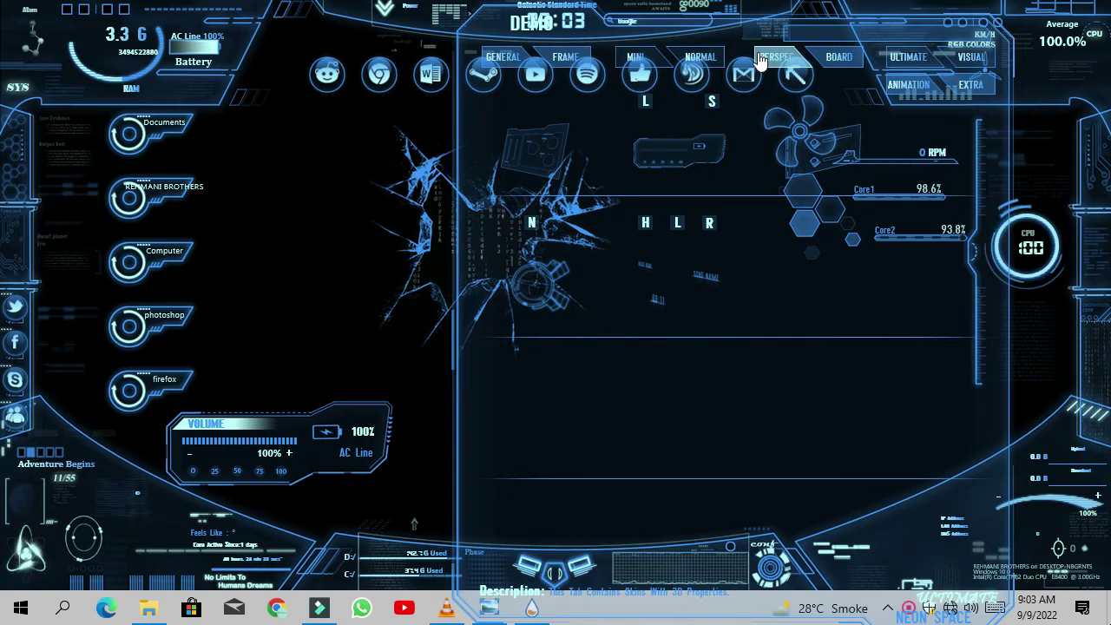
# Try the car analysis tile from the board skins in small, medium and large sizes.
pyautogui.click(825, 59)
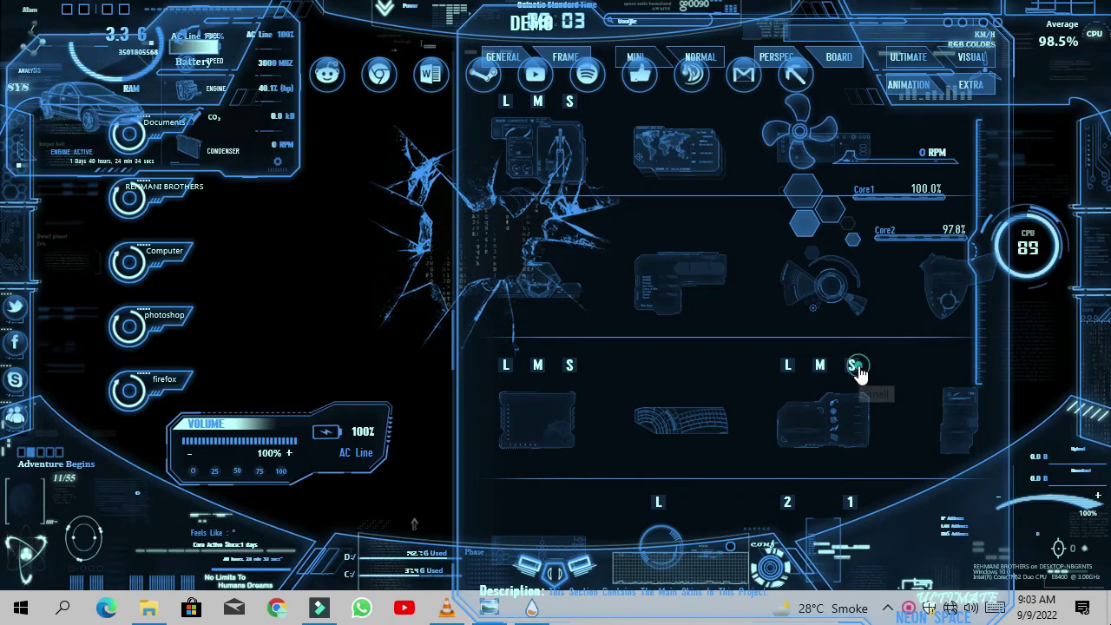
pyautogui.click(821, 366)
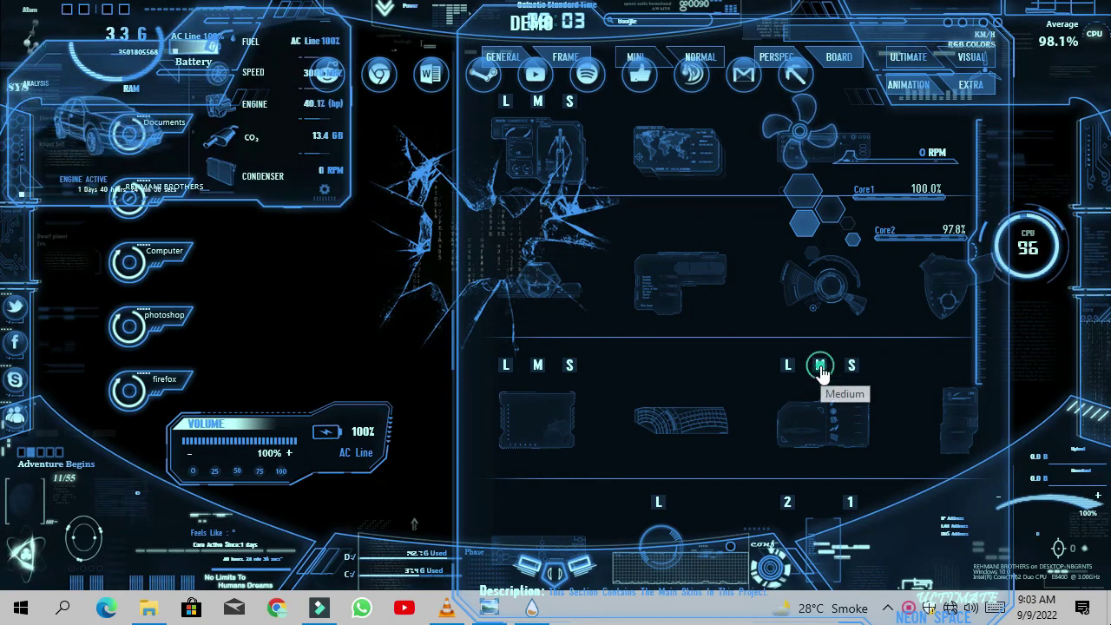
pyautogui.click(792, 369)
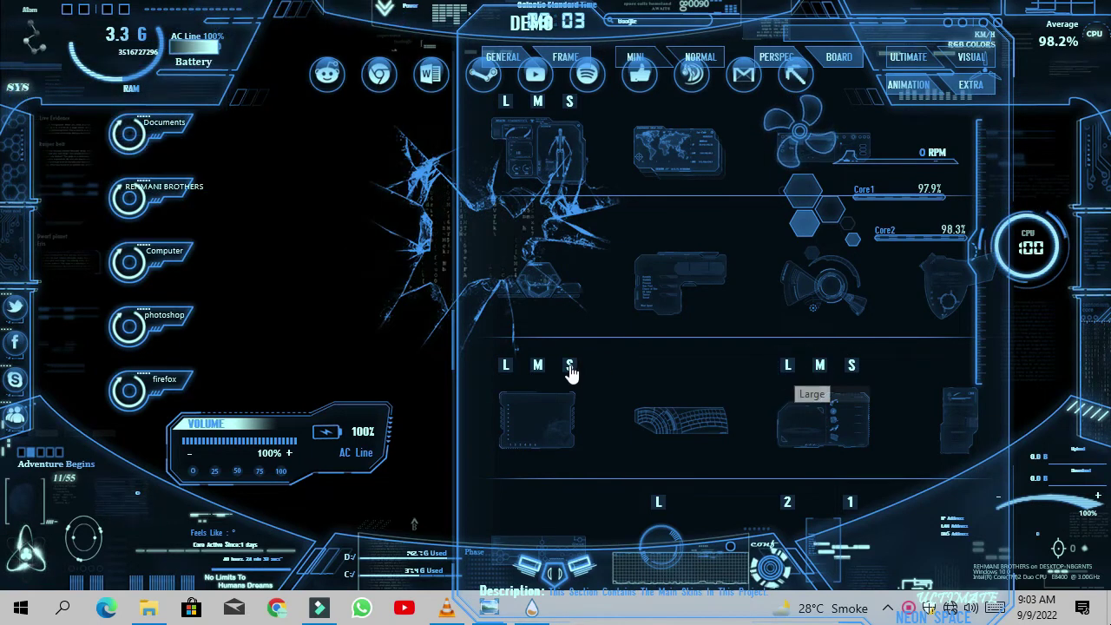
pyautogui.click(568, 366)
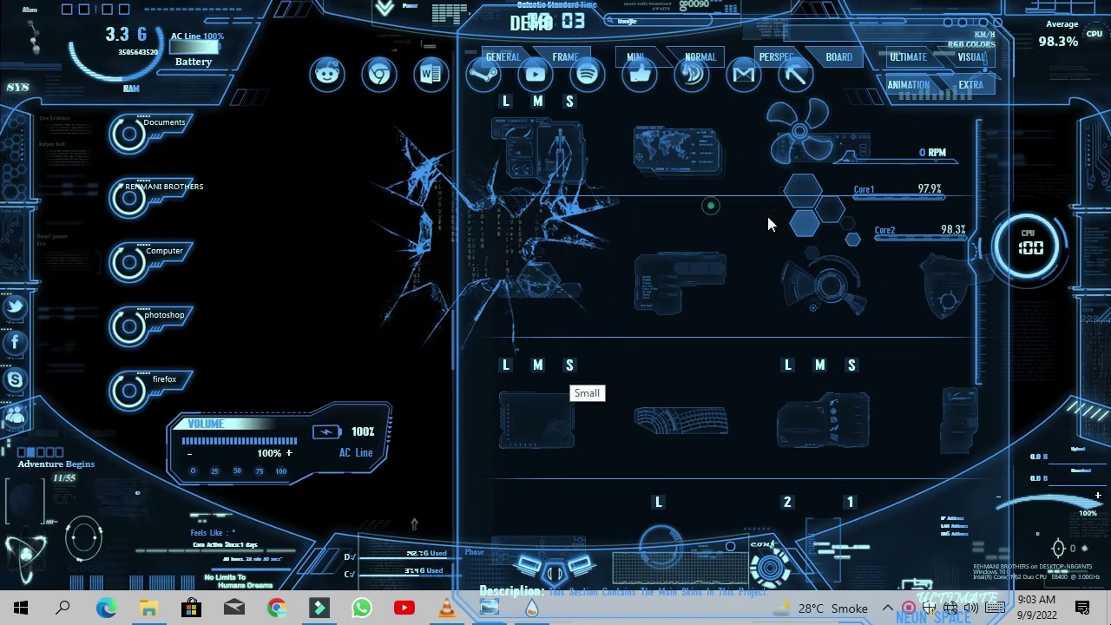
# Add the slanted bar visualizer from the visual skins and run it diagonally from the broken glass toward the lower right frame, following the reference picture.
pyautogui.moveTo(725, 241); pyautogui.dragTo(594, 245)
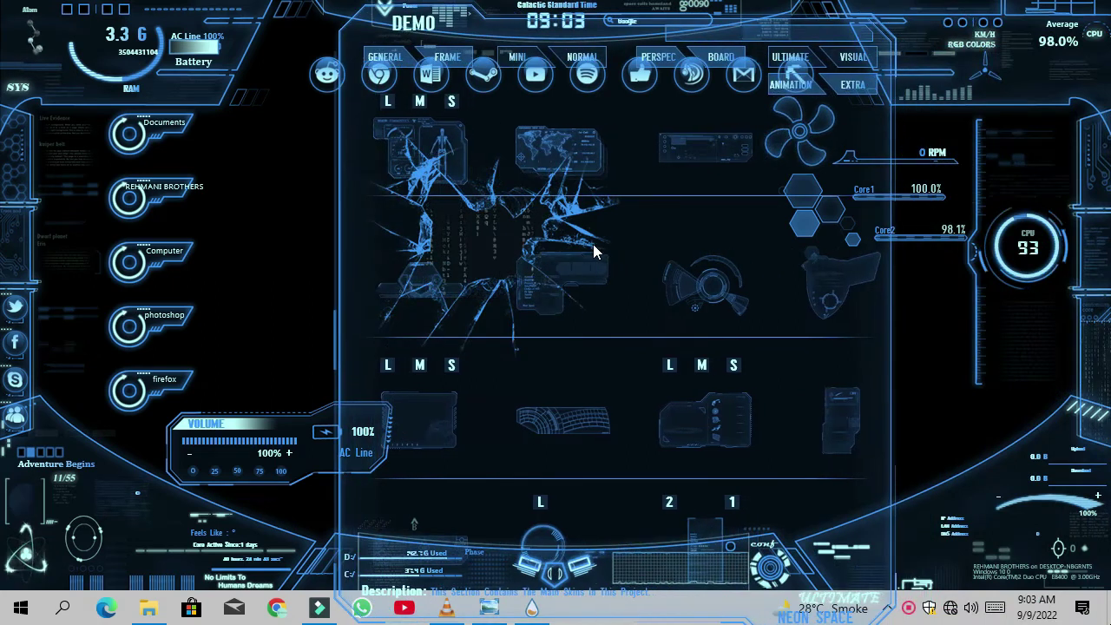
pyautogui.click(786, 59)
pyautogui.click(849, 60)
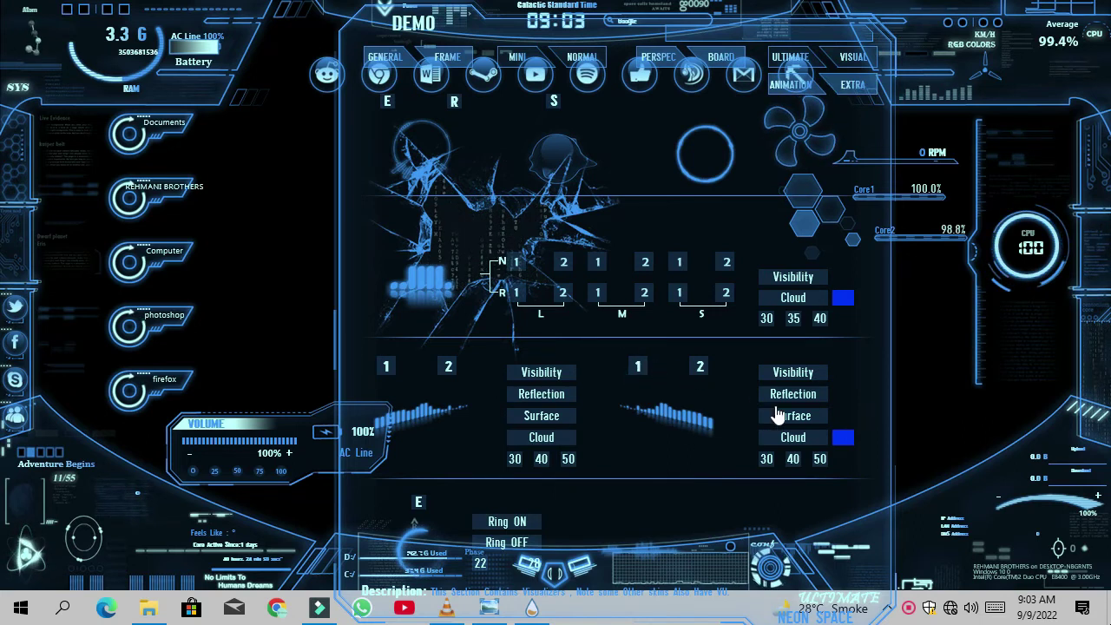
pyautogui.moveTo(742, 398); pyautogui.dragTo(311, 374)
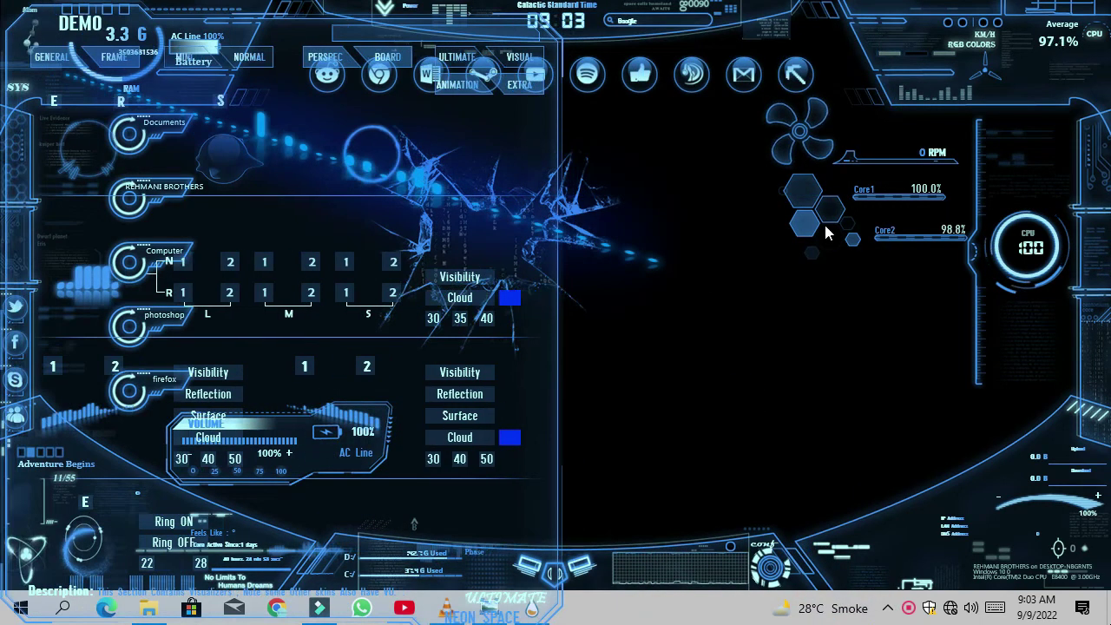
pyautogui.click(653, 257)
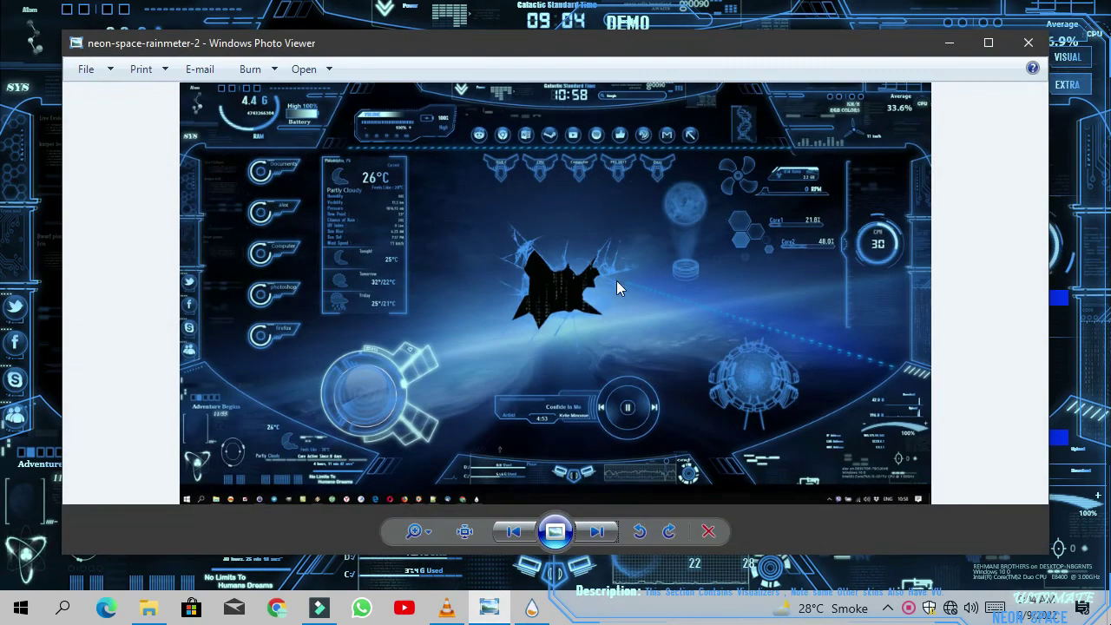
pyautogui.hotkey('alt', 'F4')
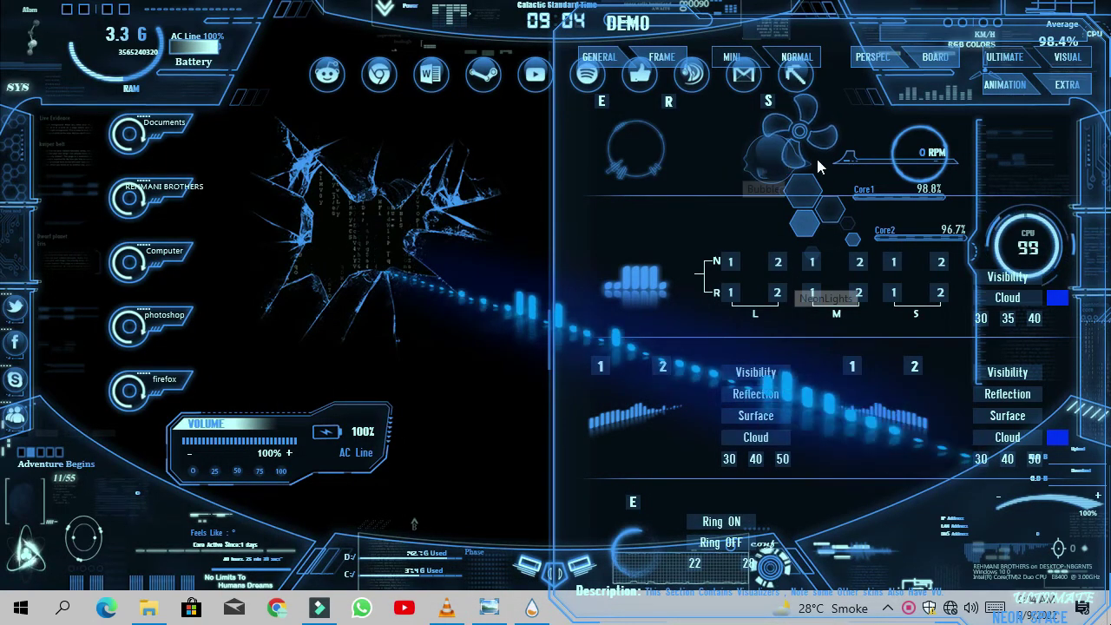
# Look through the normal, perspective and board skins and unload the volume tile from the desktop's lower left.
pyautogui.click(796, 58)
pyautogui.click(875, 59)
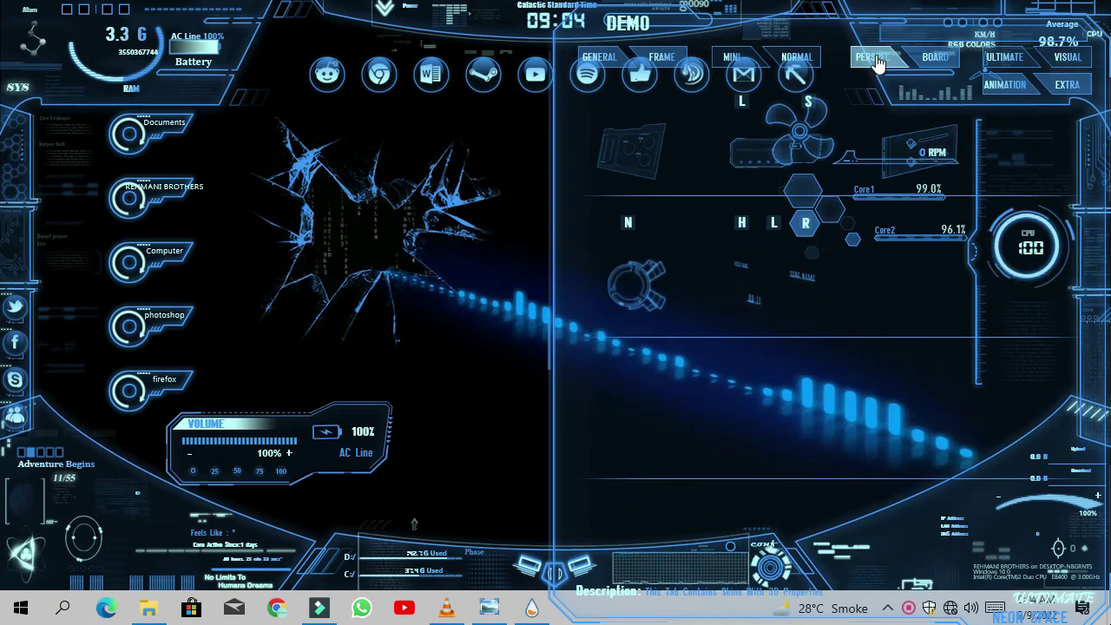
pyautogui.click(928, 59)
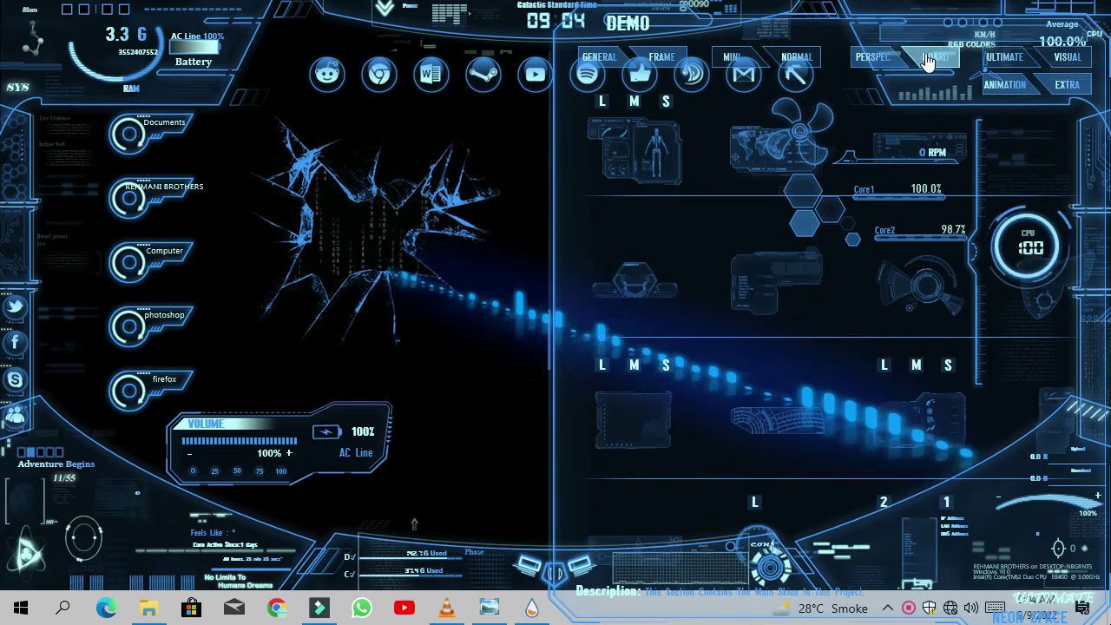
pyautogui.click(873, 59)
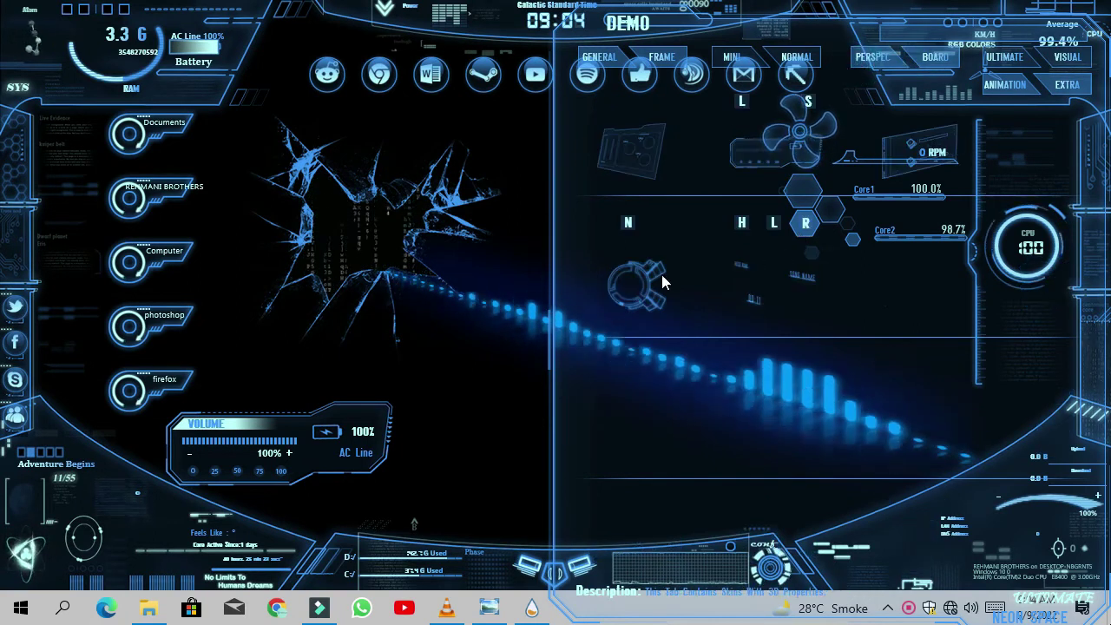
pyautogui.rightClick(339, 475)
pyautogui.click(391, 451)
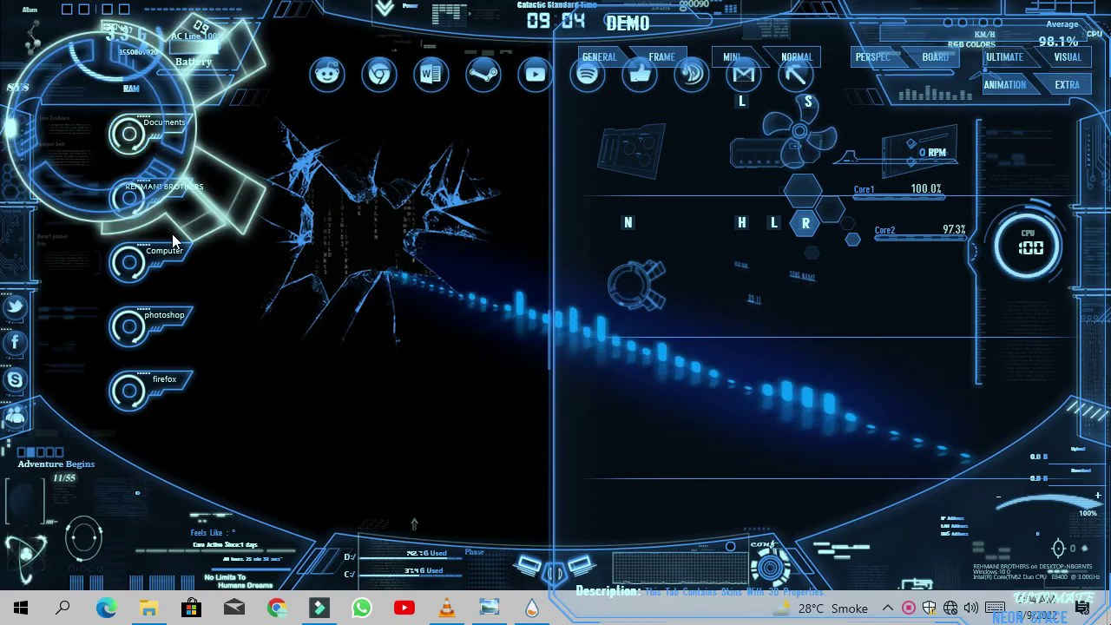
# Try to move the round Speed Boy tile away from the upper left corner, and unload it.
pyautogui.moveTo(95, 104); pyautogui.dragTo(273, 70)
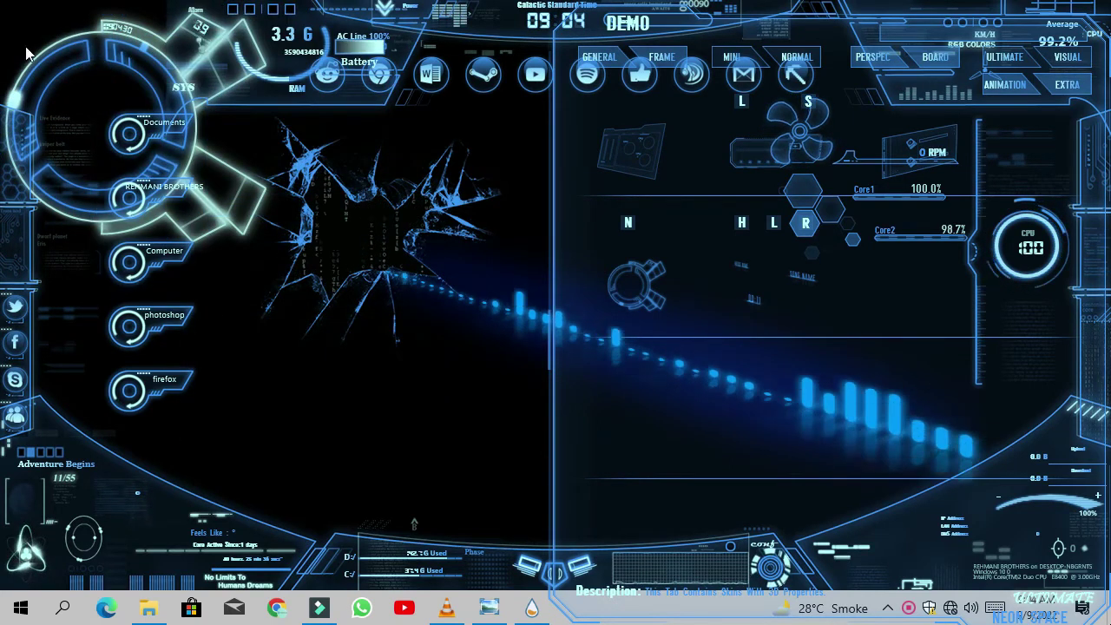
pyautogui.moveTo(88, 111); pyautogui.dragTo(245, 356)
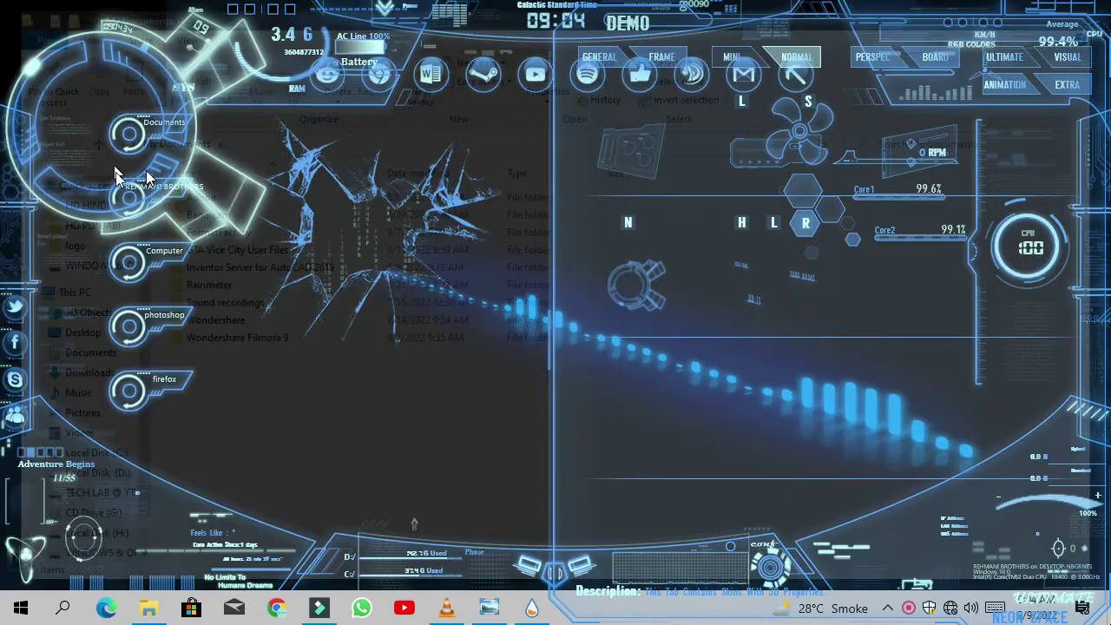
pyautogui.rightClick(114, 166)
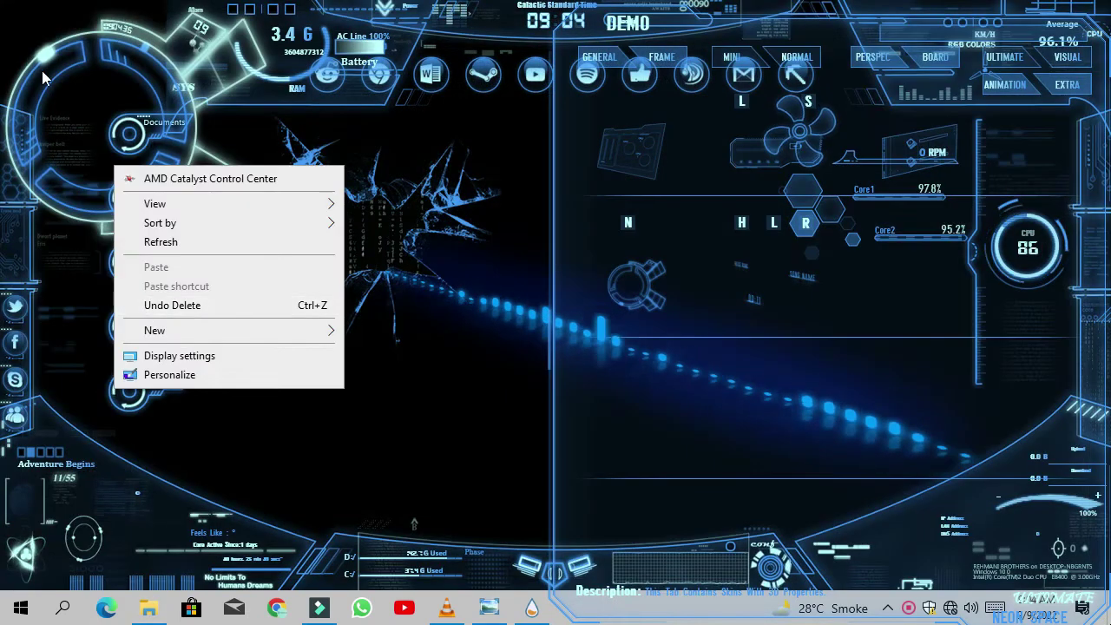
pyautogui.rightClick(42, 78)
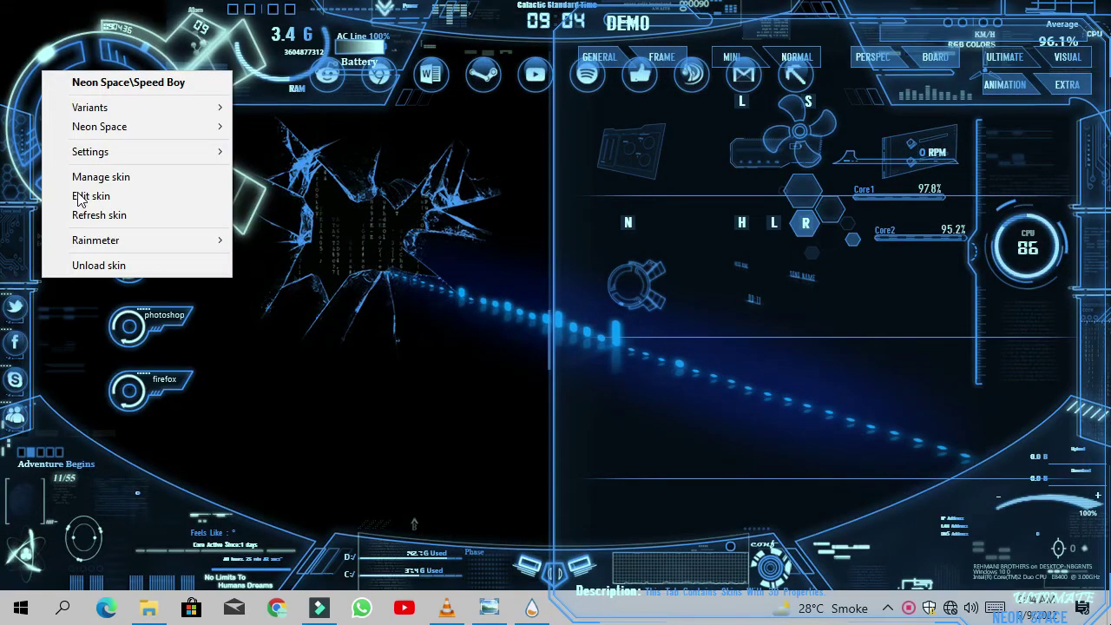
pyautogui.click(96, 290)
pyautogui.rightClick(60, 57)
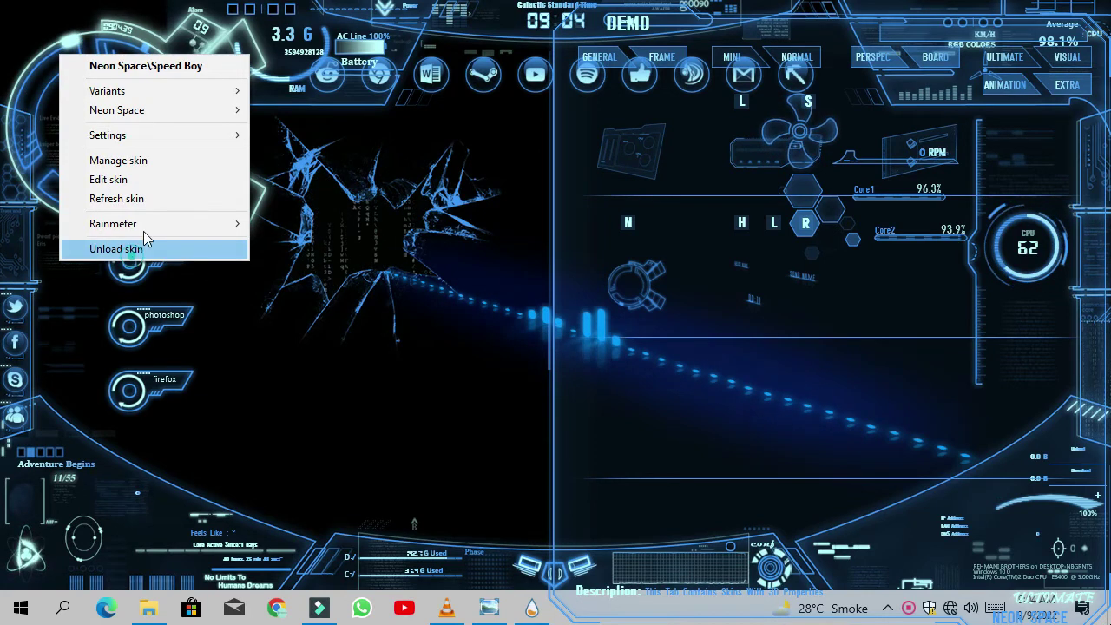
pyautogui.click(139, 248)
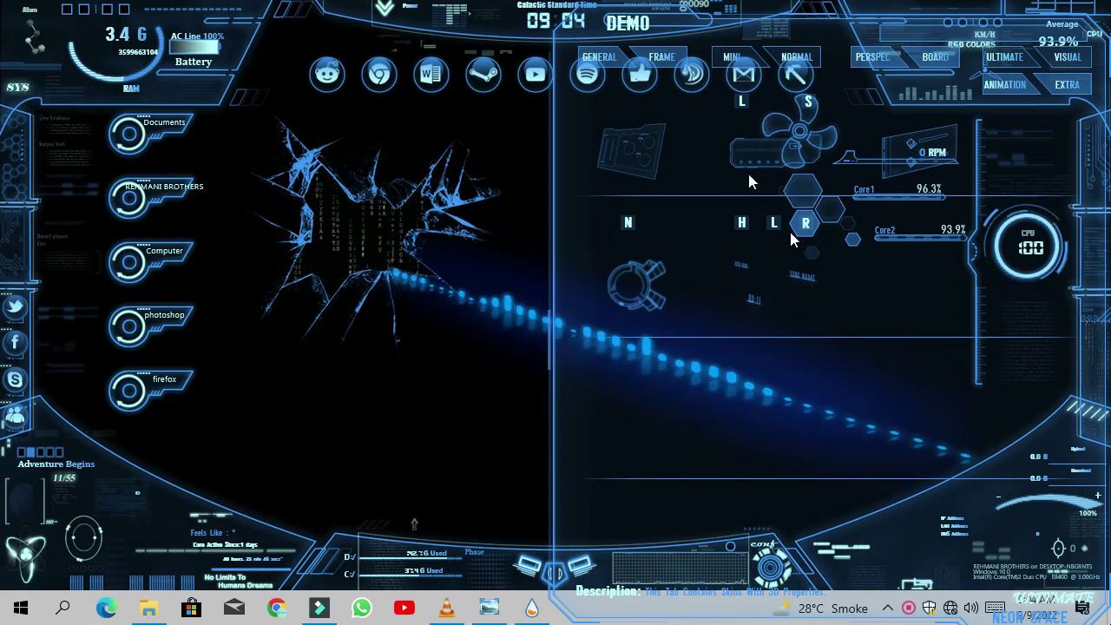
# Add the DNA profile tile in size L from the animation skins and place it in the volume tile's former spot at the lower left.
pyautogui.moveTo(837, 302); pyautogui.dragTo(729, 305)
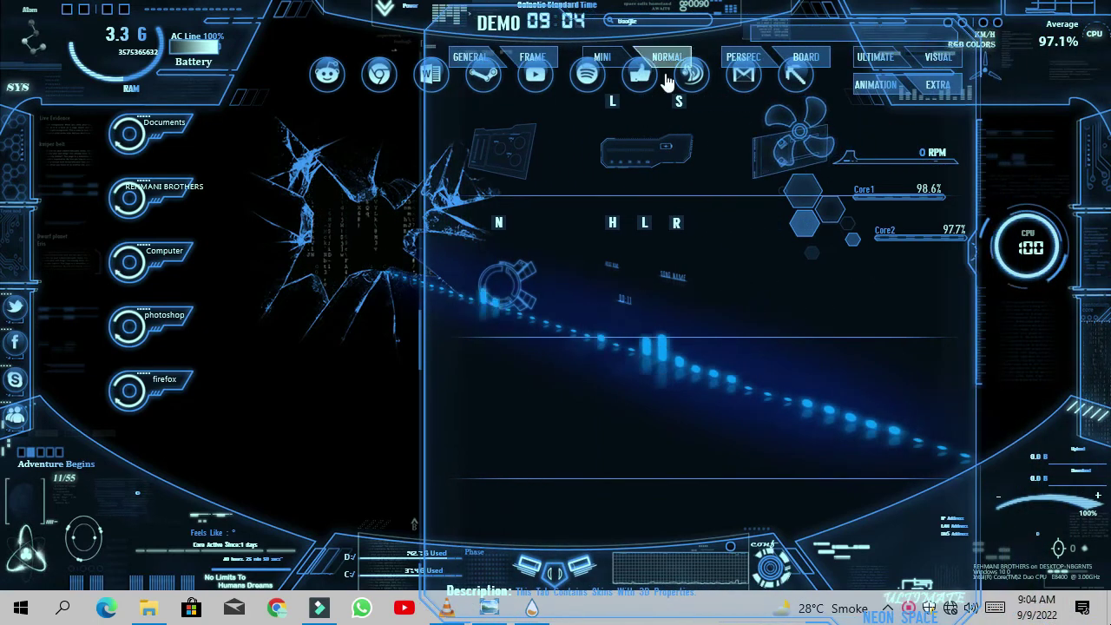
pyautogui.click(858, 58)
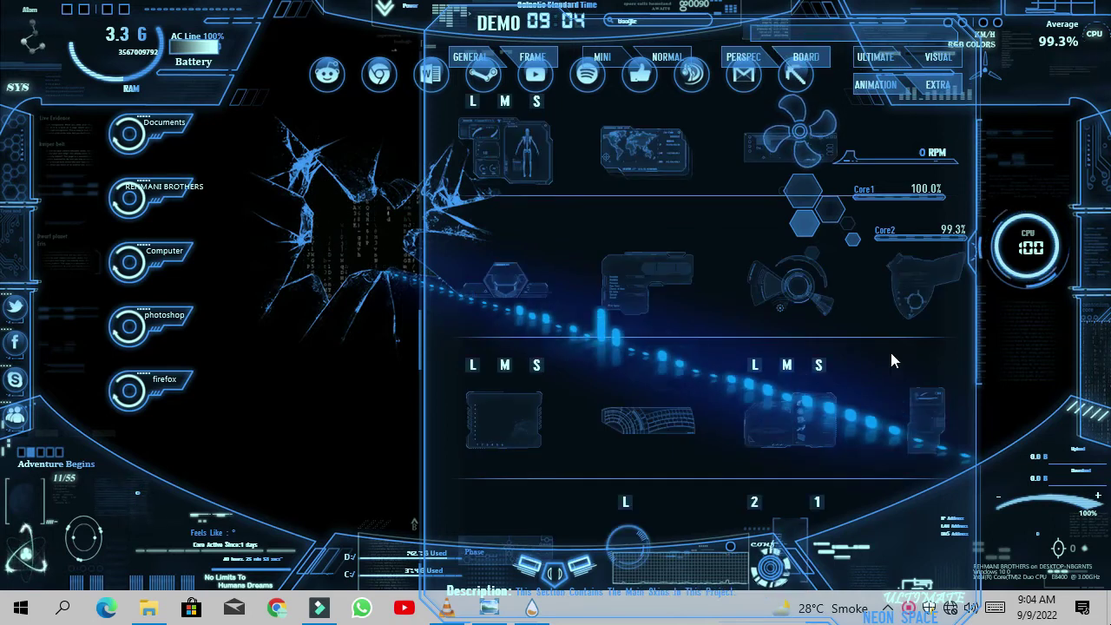
pyautogui.click(938, 88)
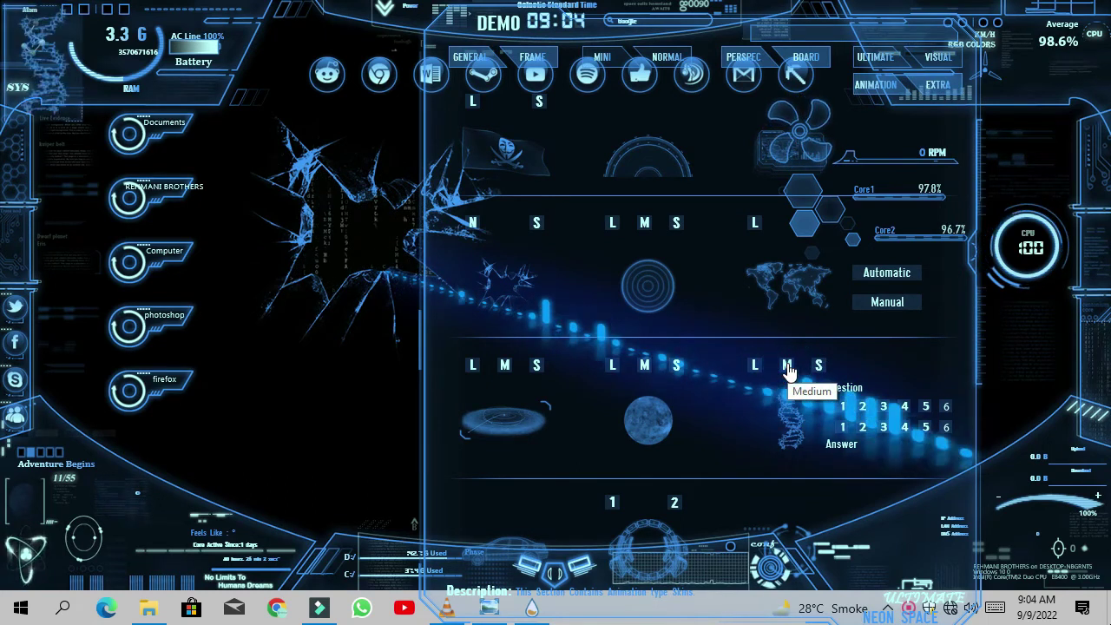
pyautogui.click(759, 368)
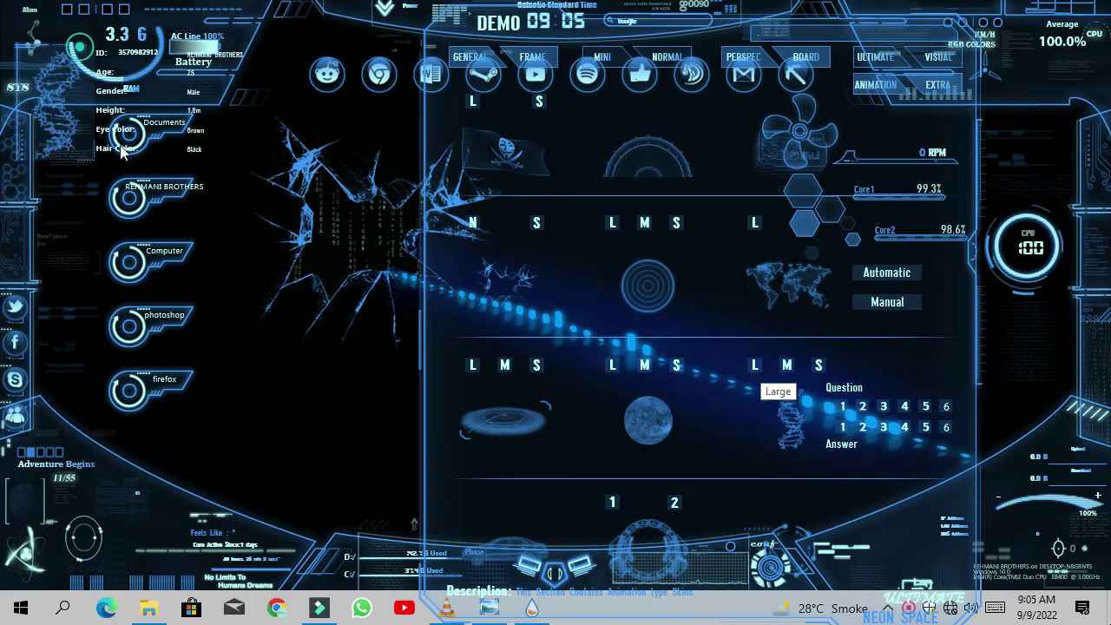
pyautogui.click(280, 413)
pyautogui.moveTo(282, 414); pyautogui.dragTo(297, 409)
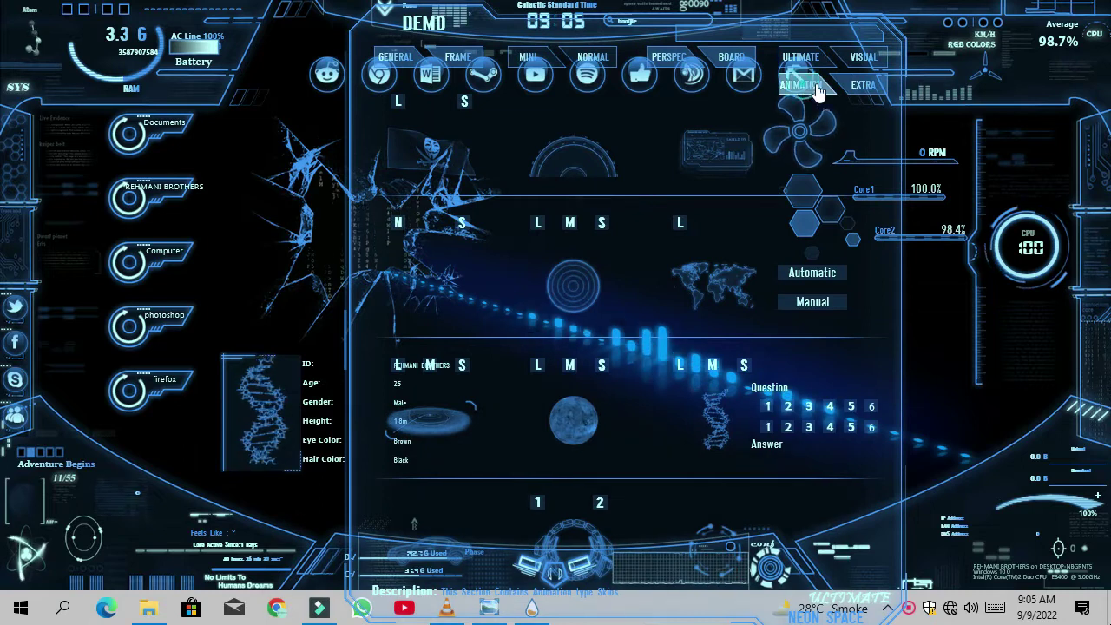
# Look through the extra, visual, ultimate, board, perspective, normal, frame and mini skins for another desktop tile.
pyautogui.click(855, 91)
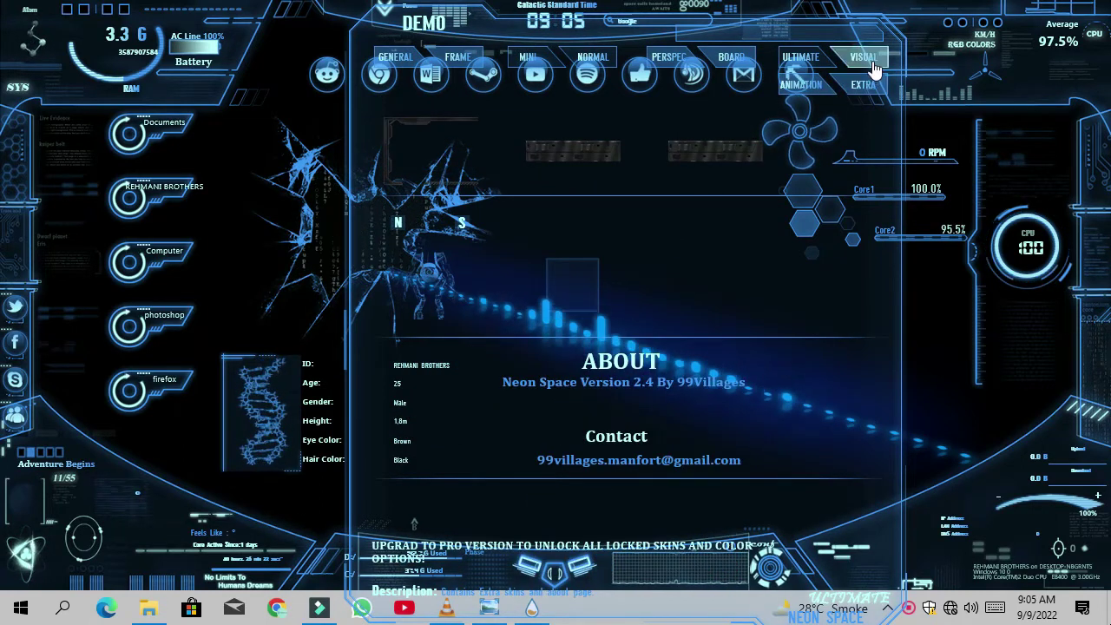
pyautogui.click(873, 66)
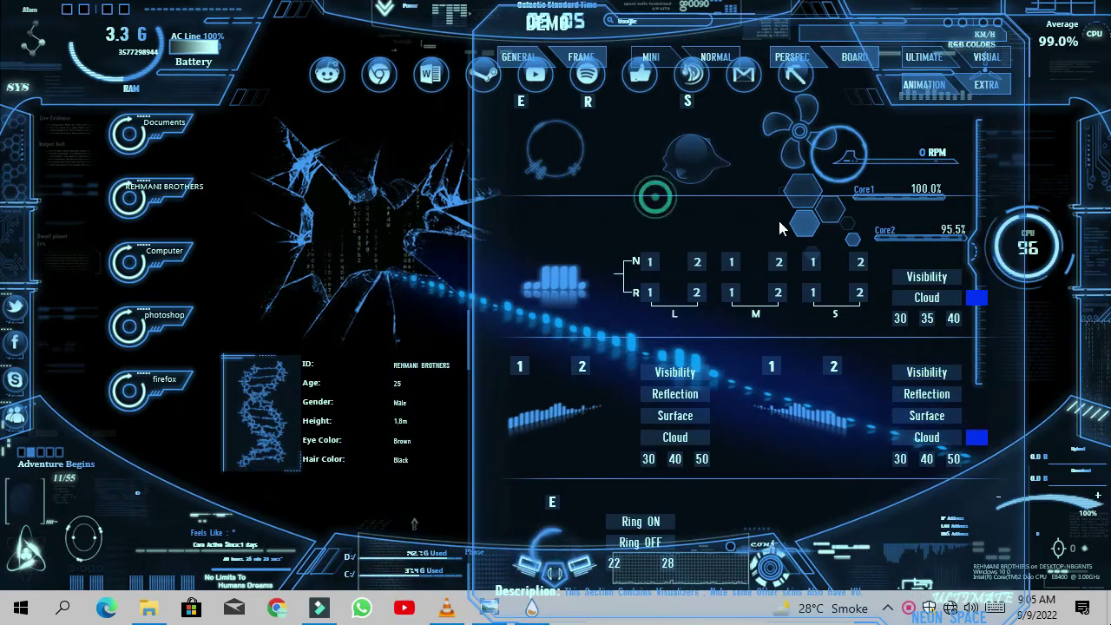
pyautogui.click(875, 59)
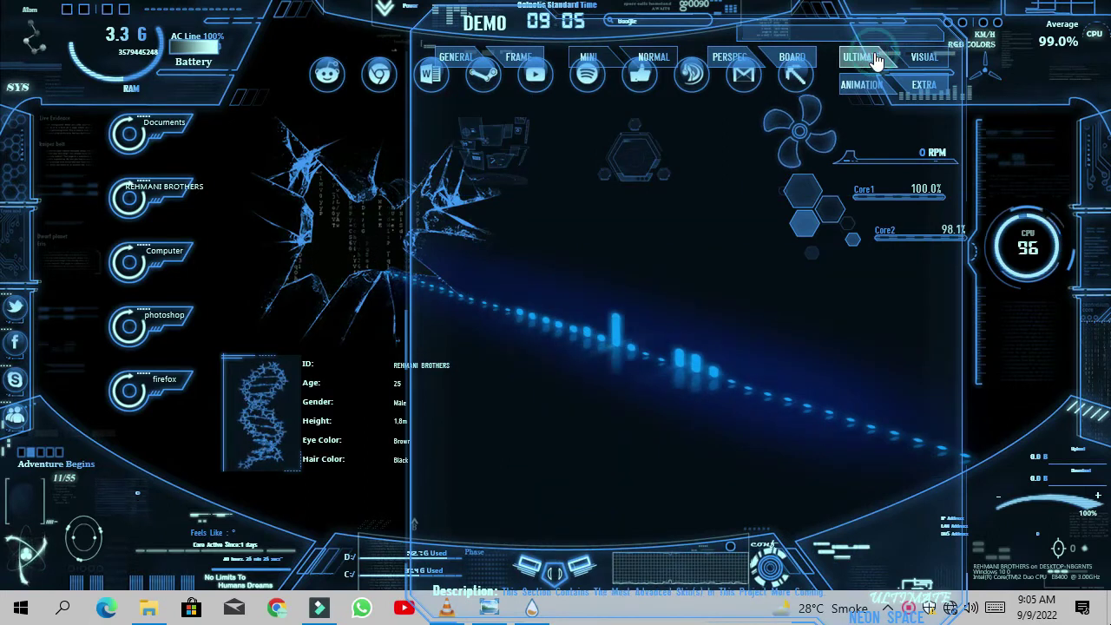
pyautogui.click(793, 61)
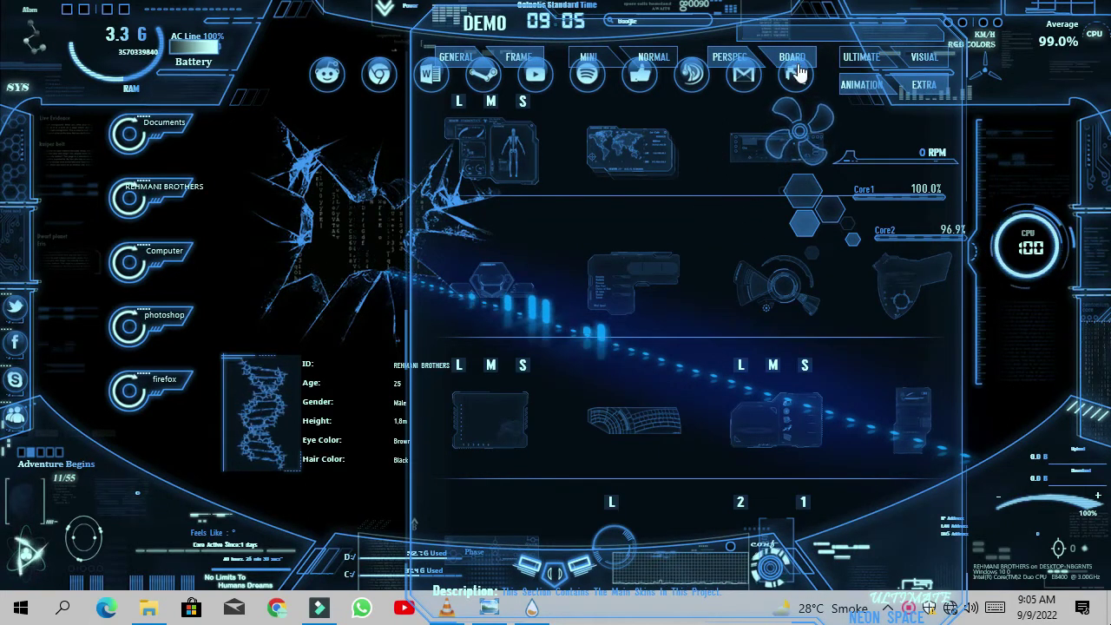
pyautogui.click(746, 65)
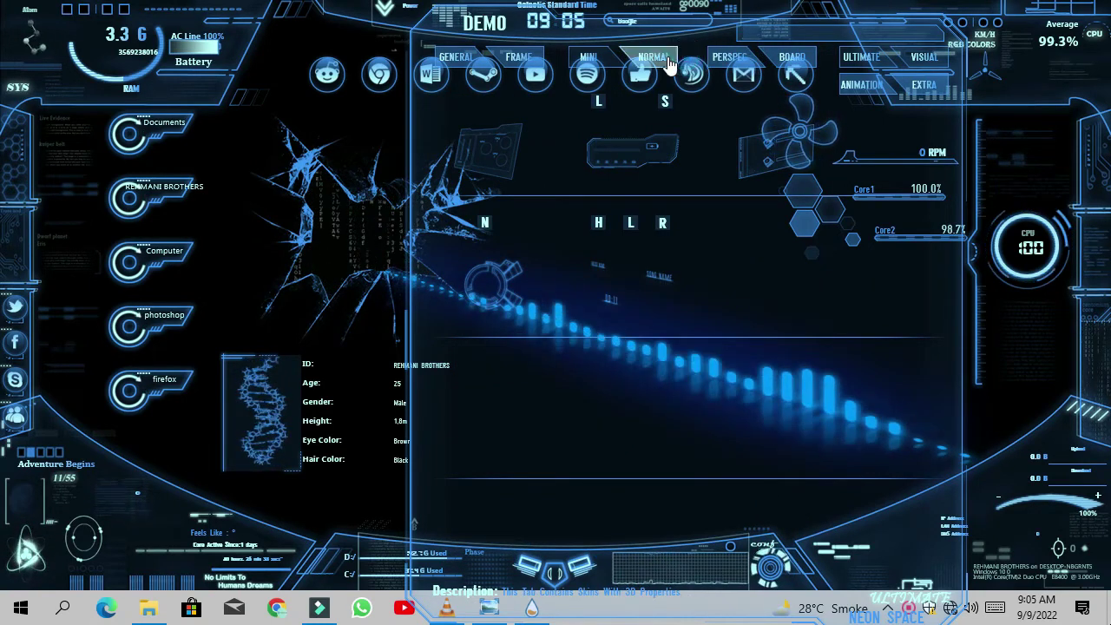
pyautogui.click(668, 62)
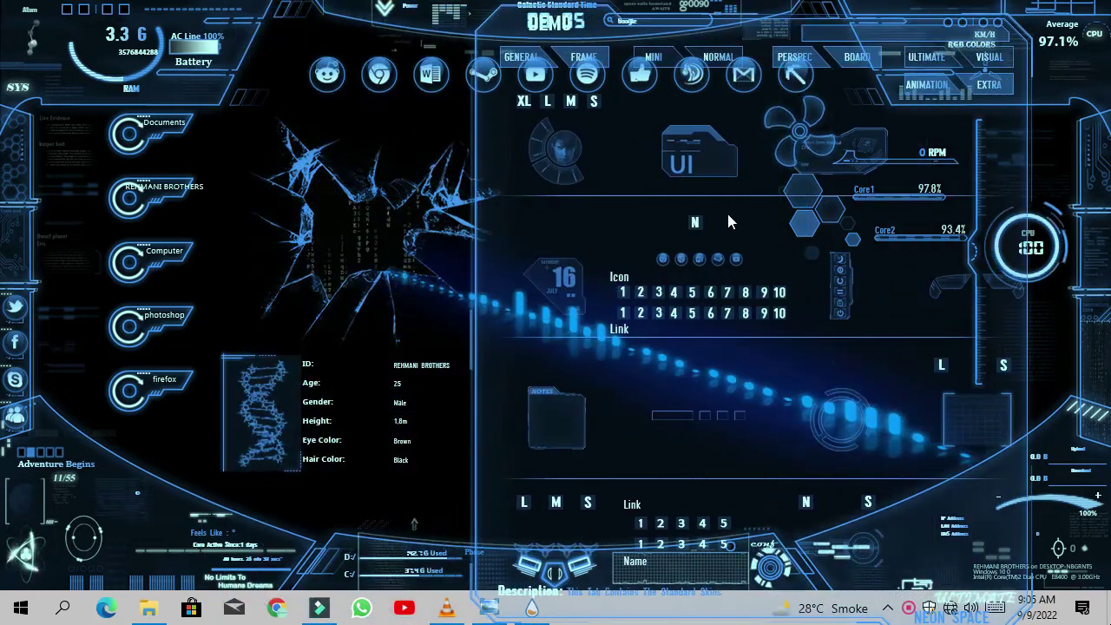
pyautogui.click(614, 60)
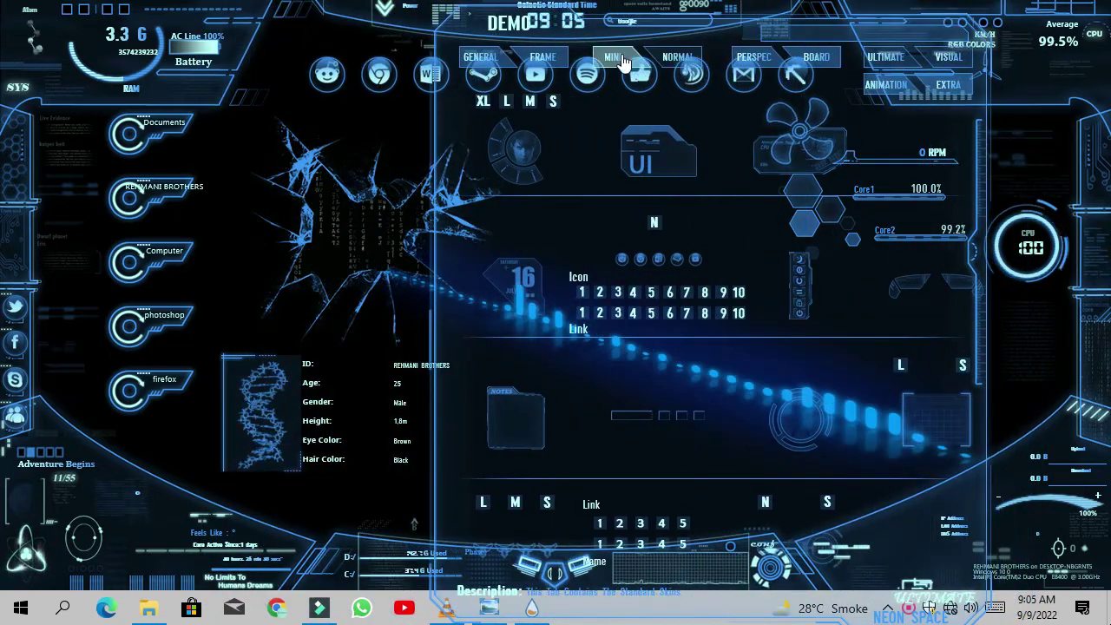
pyautogui.click(568, 59)
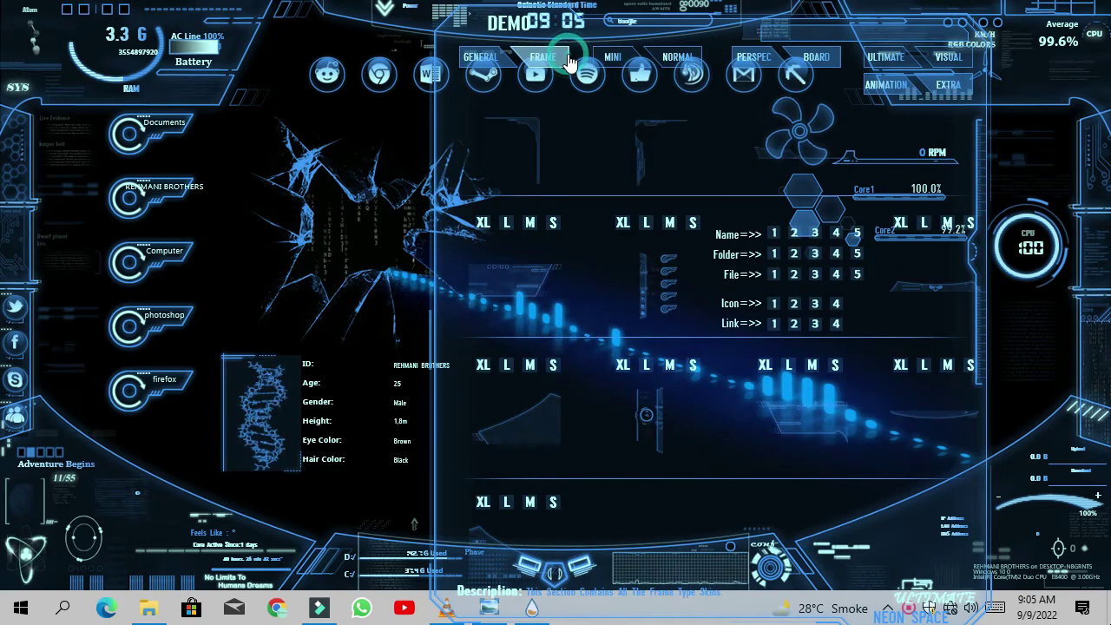
pyautogui.click(616, 61)
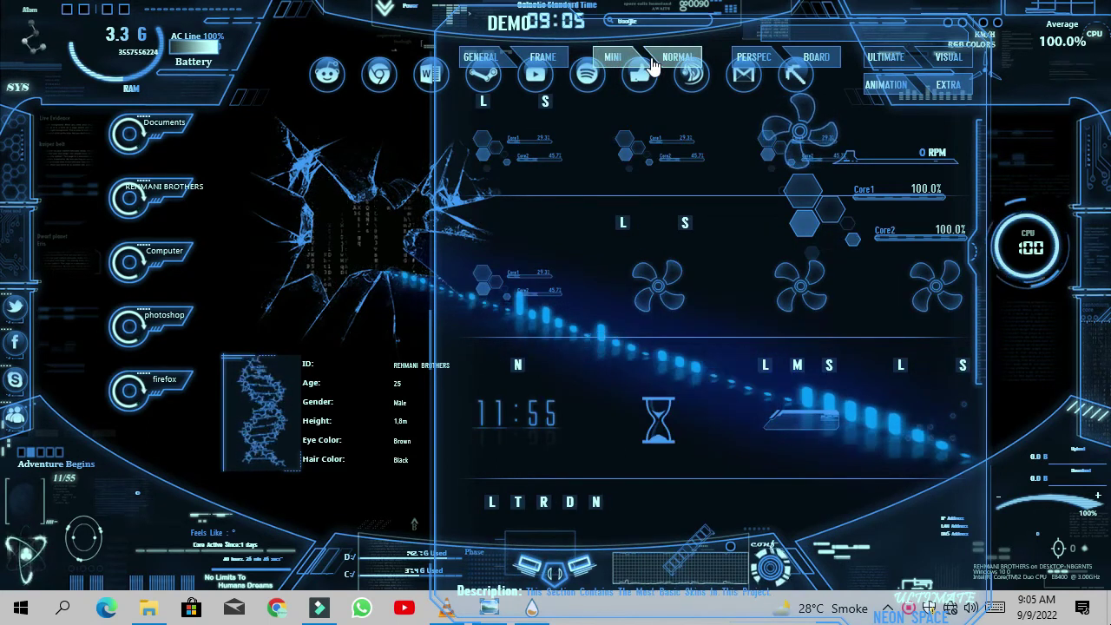
pyautogui.click(653, 63)
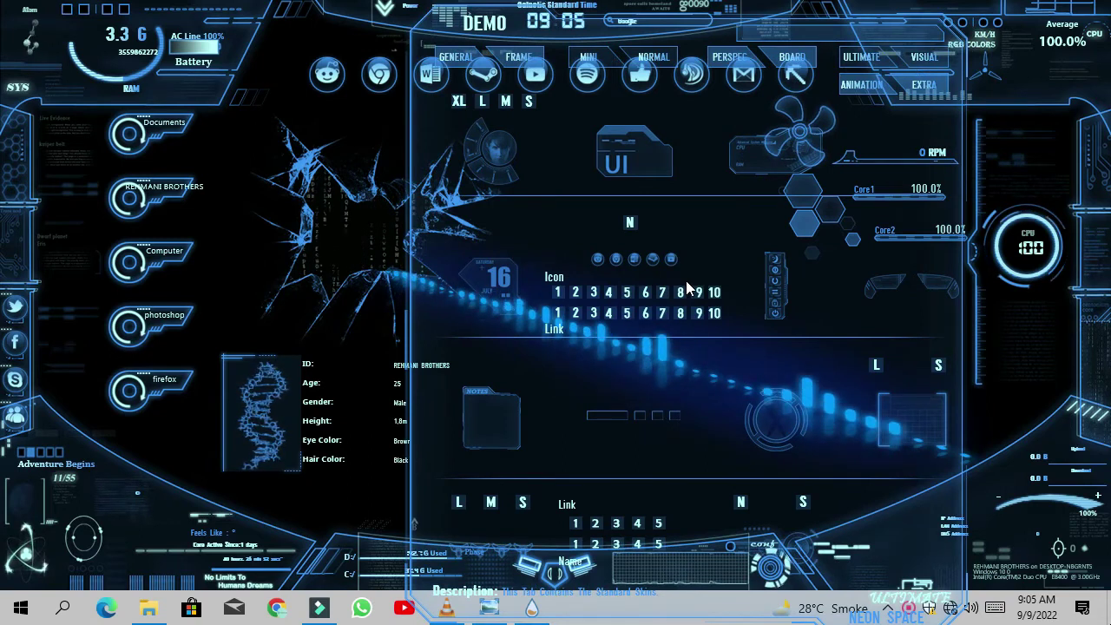
pyautogui.click(728, 61)
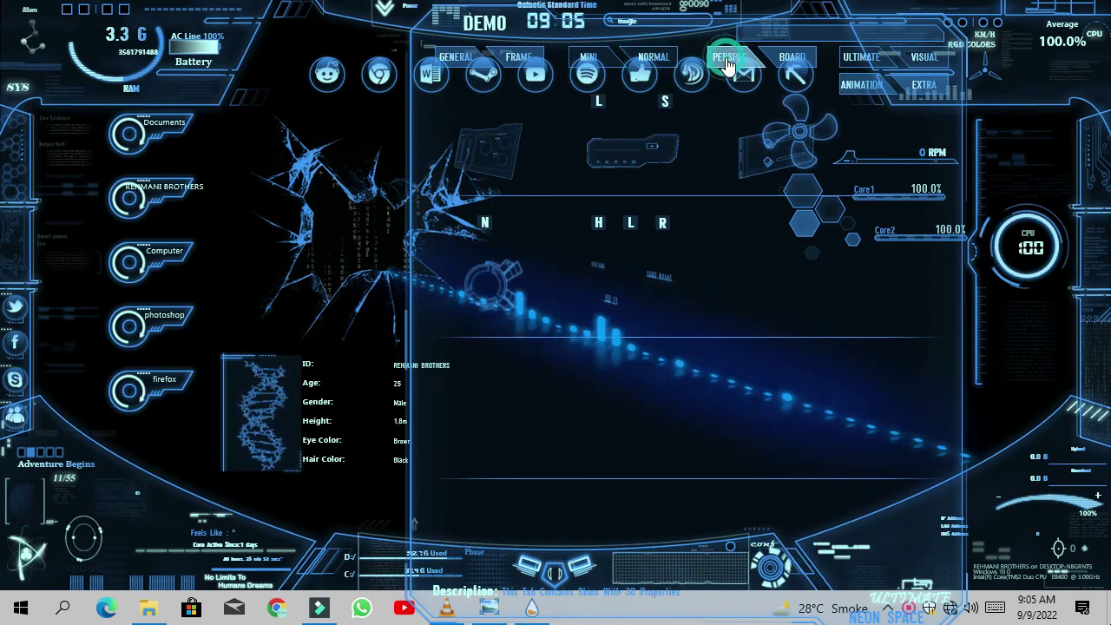
pyautogui.click(784, 62)
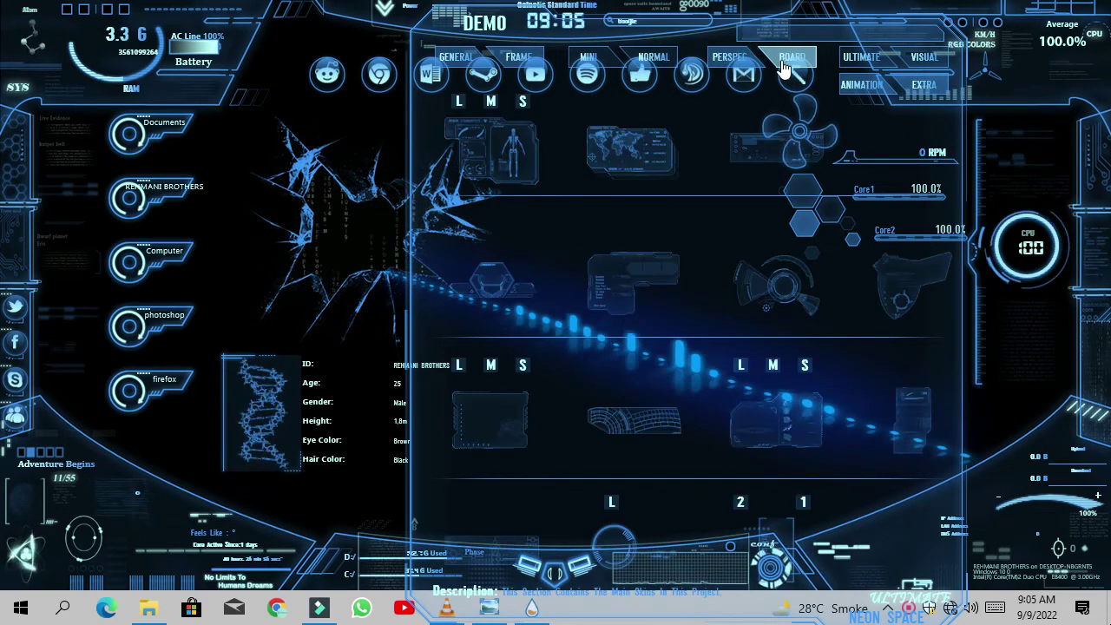
pyautogui.click(718, 304)
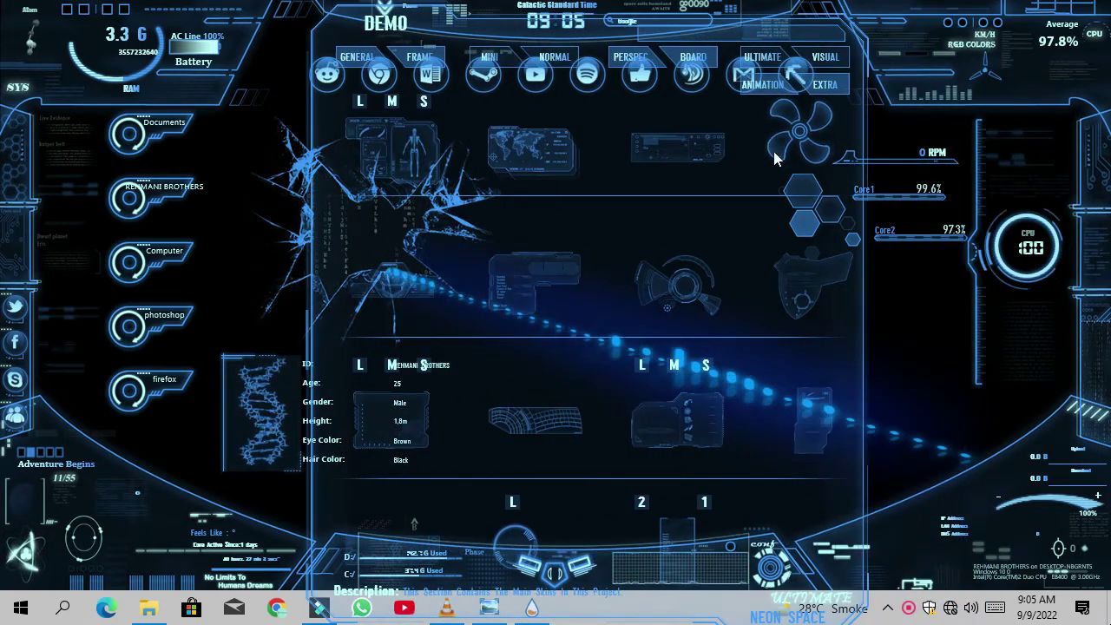
# Switch the DNA profile tile to size S in the animation skins, and unload it from the desktop's lower left.
pyautogui.click(781, 87)
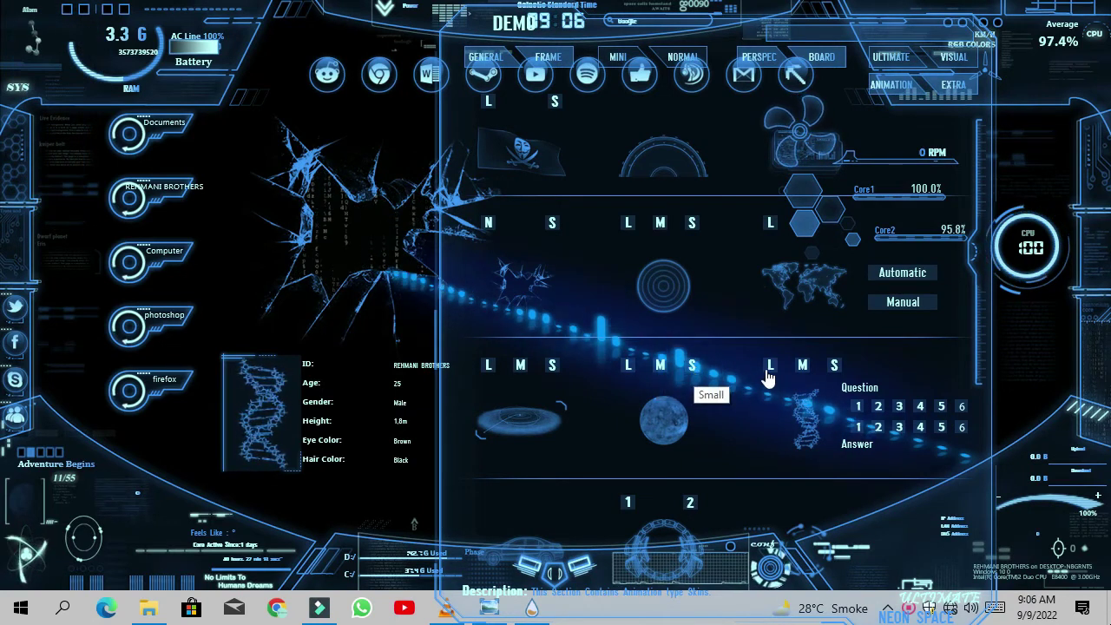
pyautogui.moveTo(769, 352); pyautogui.dragTo(461, 340)
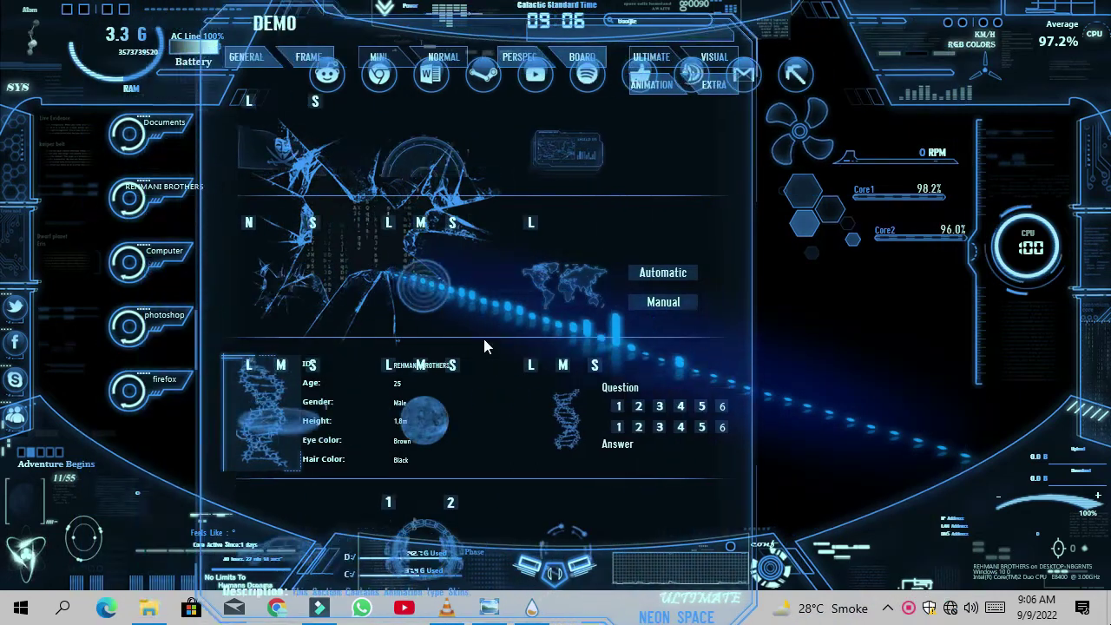
pyautogui.click(542, 367)
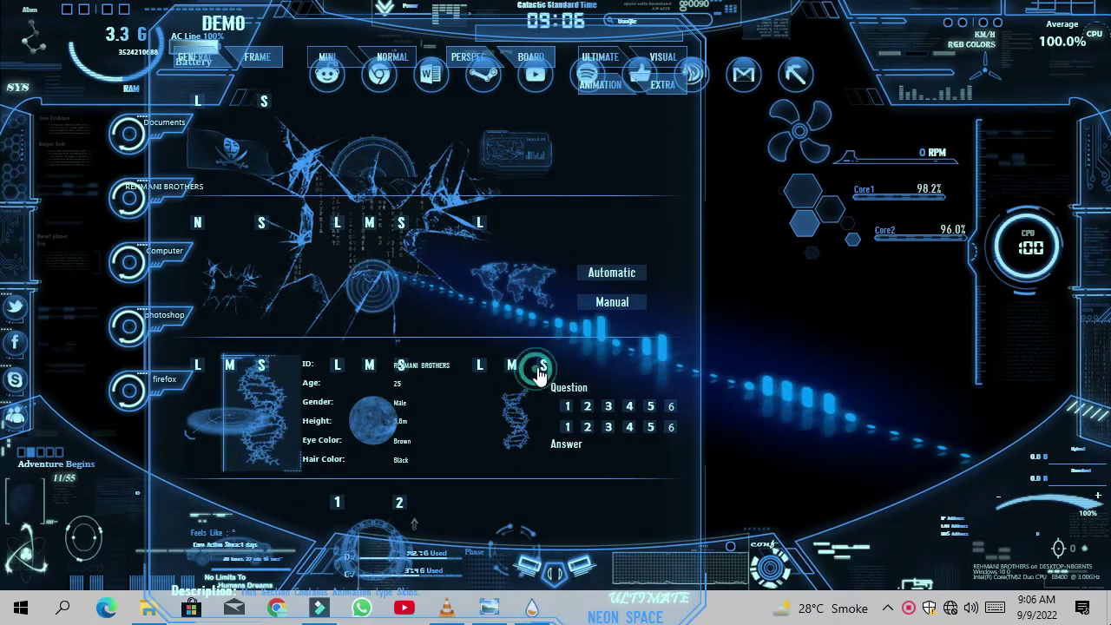
pyautogui.click(541, 366)
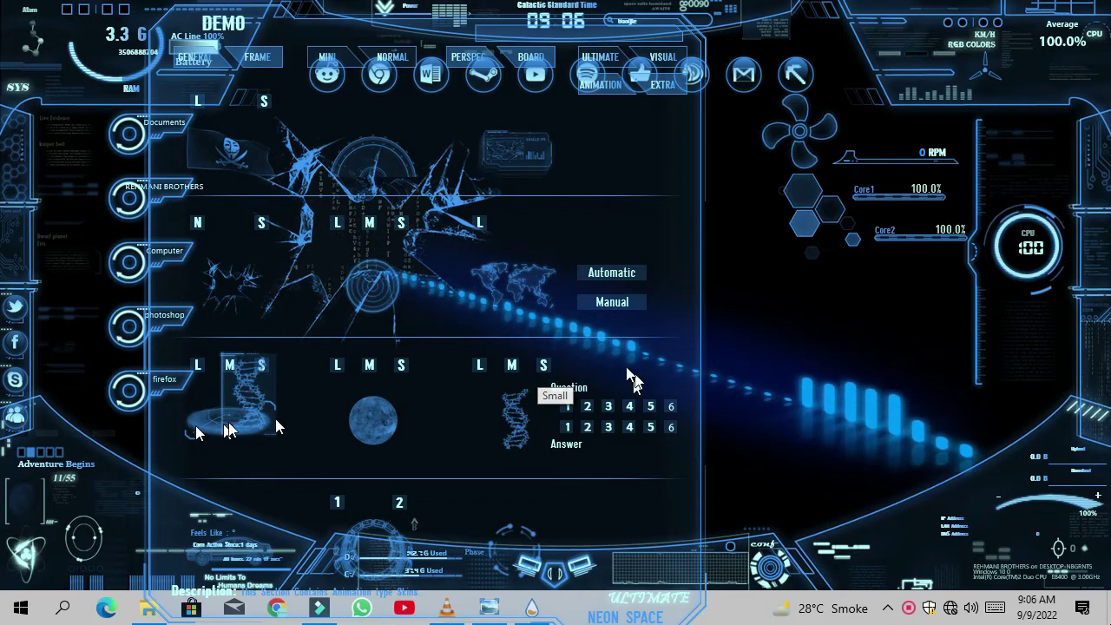
pyautogui.click(542, 365)
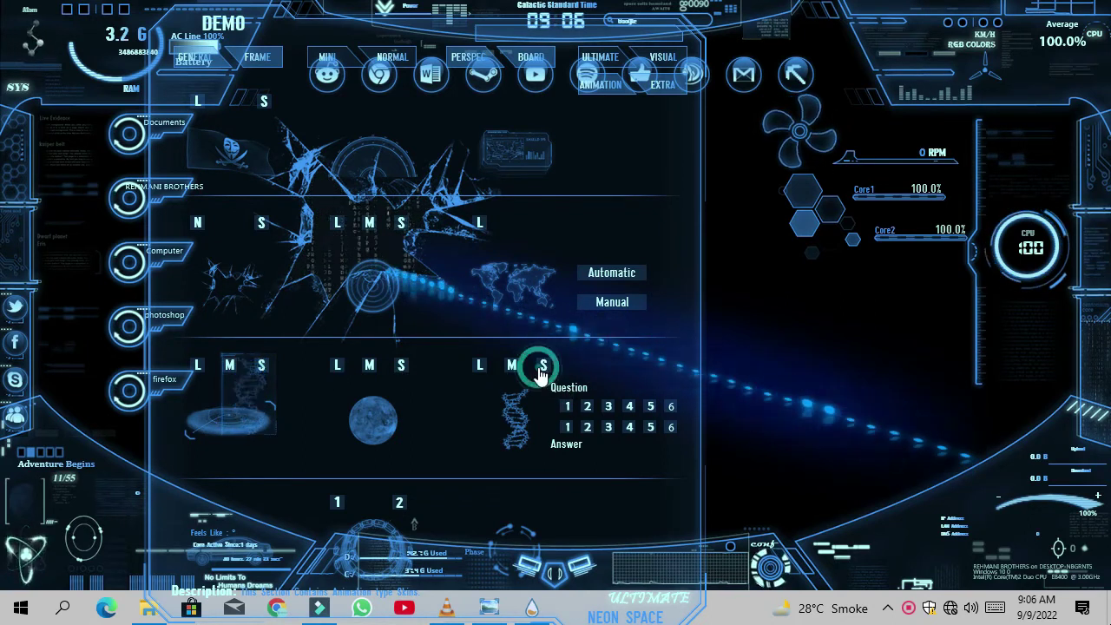
# Add the planet hologram in size S from the animation skins and unload the Neon Space settings skin.
pyautogui.click(402, 365)
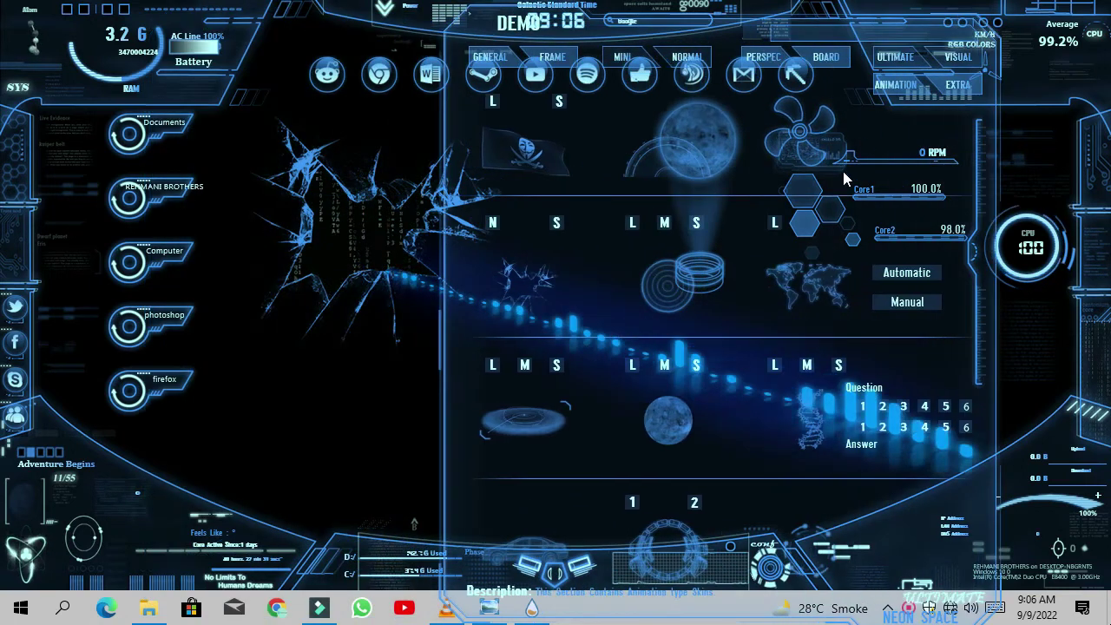
pyautogui.rightClick(843, 174)
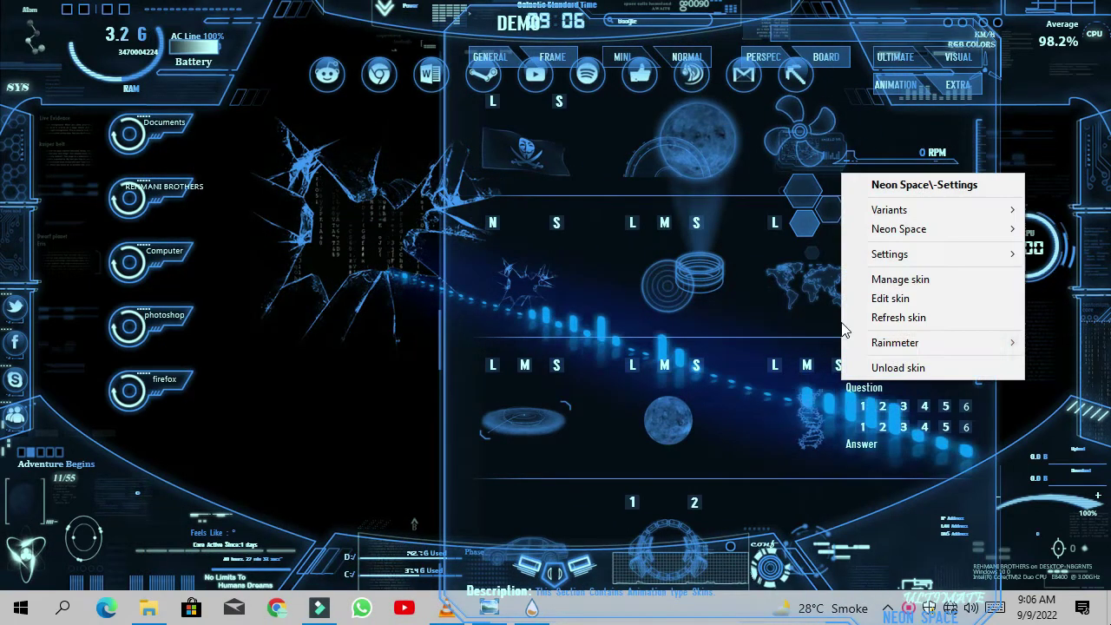
pyautogui.click(898, 368)
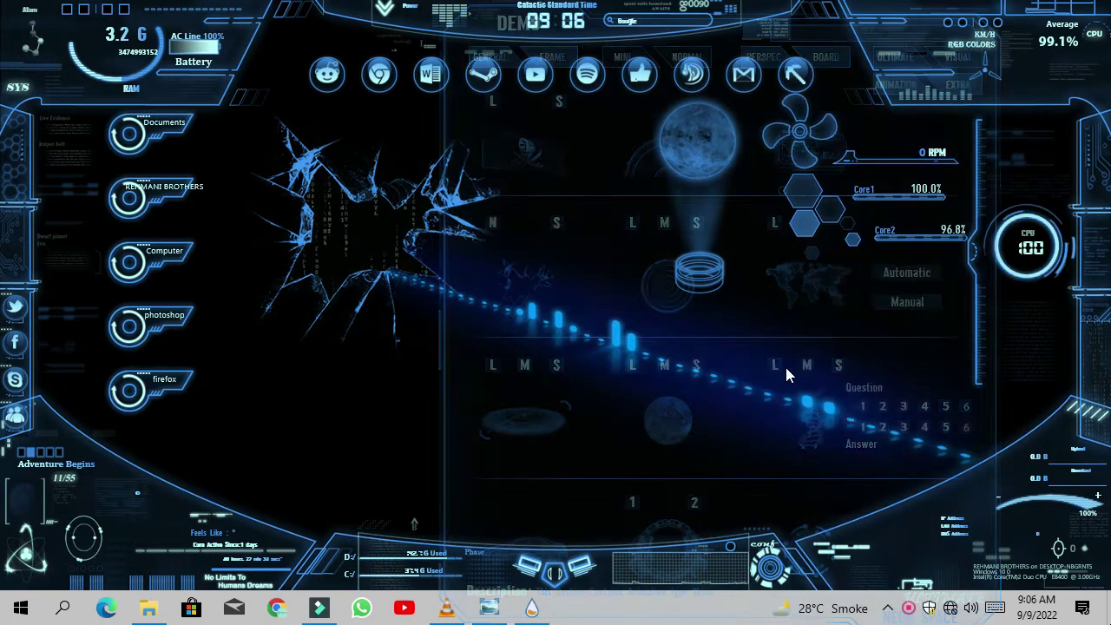
# Shift the broken glass and the planet hologram slightly to the left on the desktop.
pyautogui.rightClick(474, 153)
pyautogui.click(574, 232)
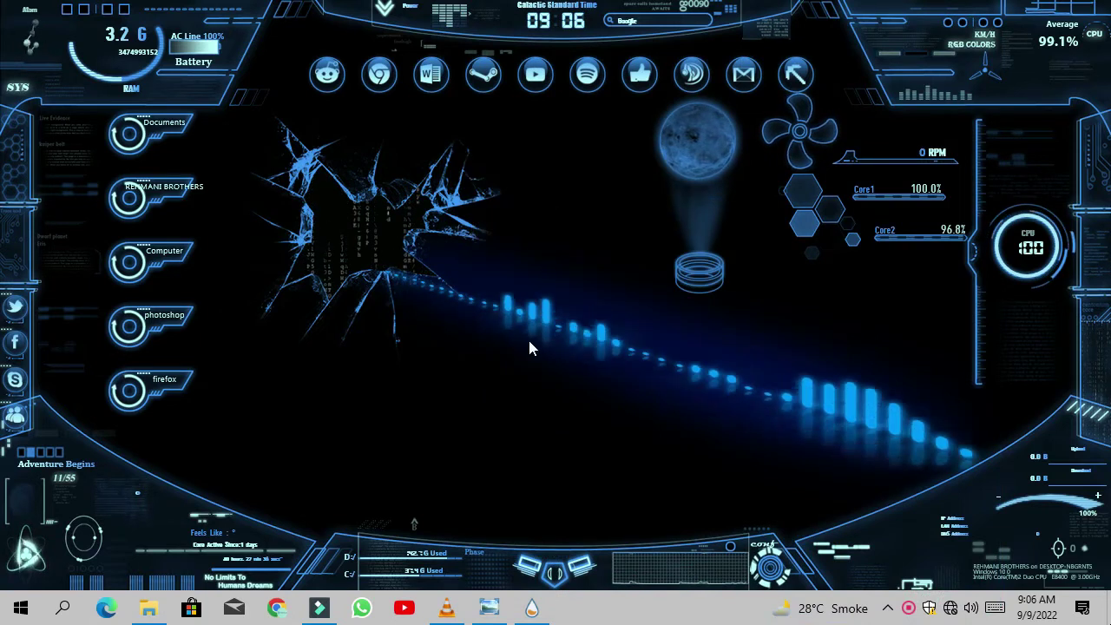
pyautogui.moveTo(704, 221); pyautogui.dragTo(689, 222)
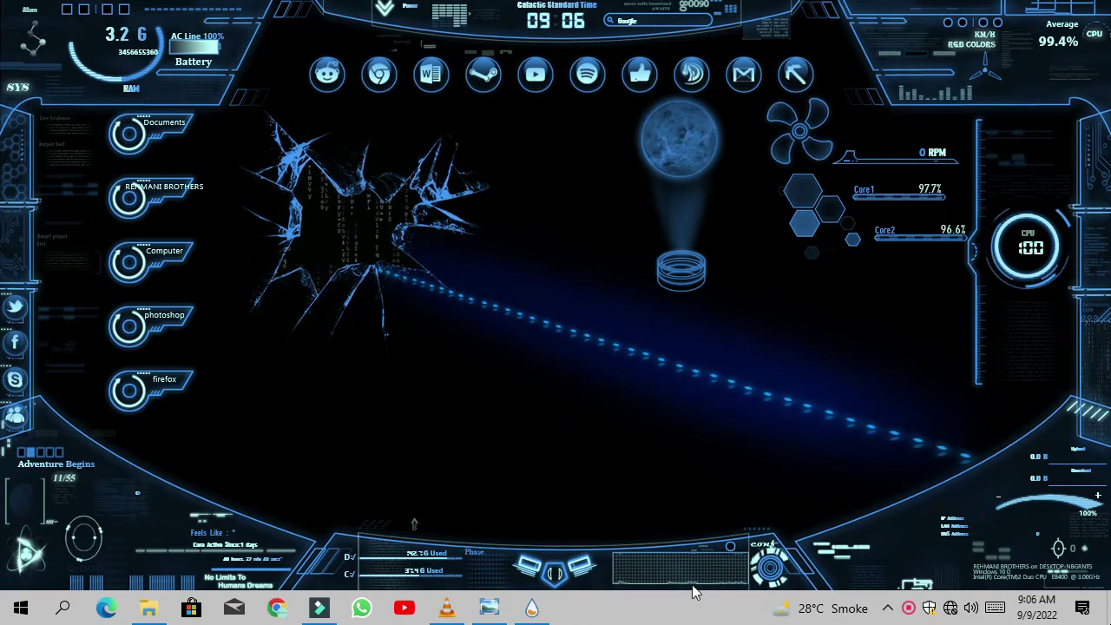
# Load the Option.ini settings skin again from Rainmeter and show its mini skins.
pyautogui.click(527, 609)
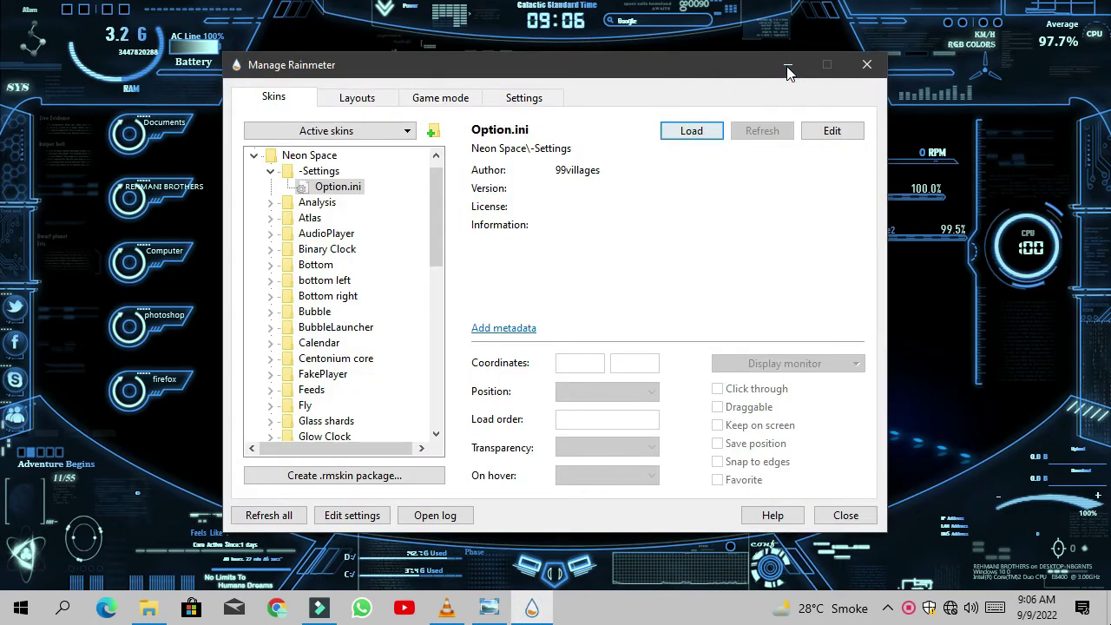
pyautogui.press('Escape')
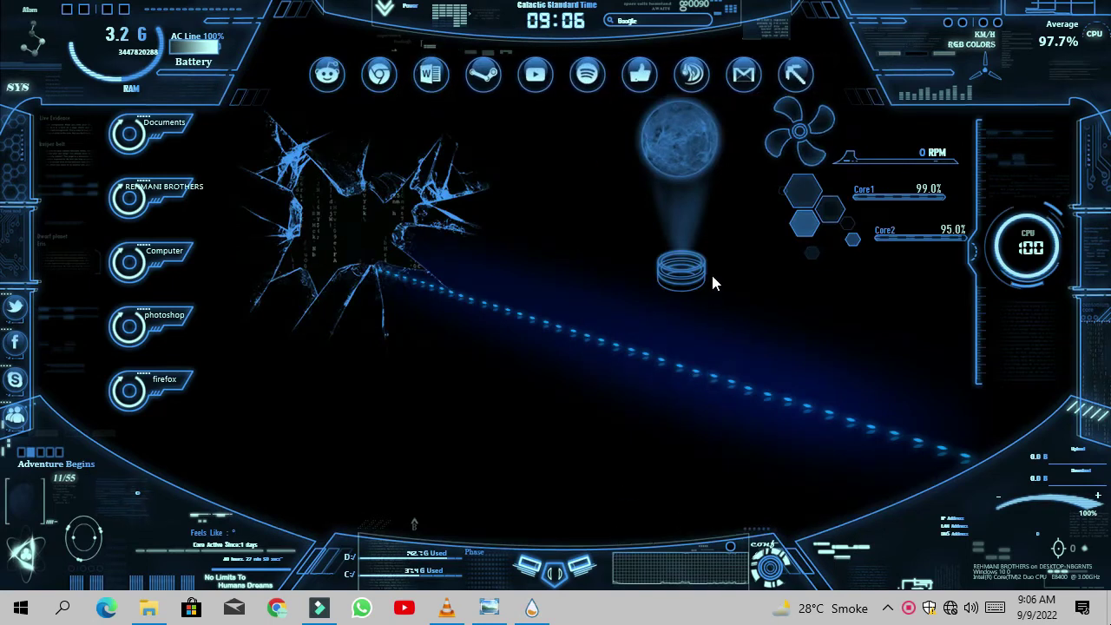
pyautogui.click(708, 274)
pyautogui.moveTo(640, 121); pyautogui.dragTo(516, 41)
pyautogui.click(567, 59)
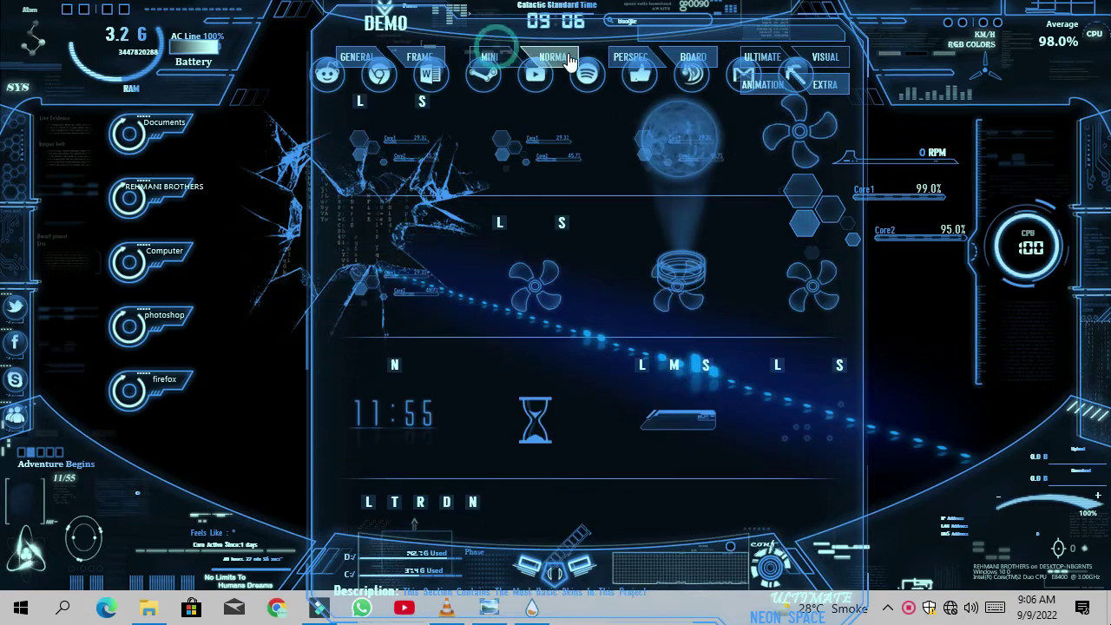
# Add the digital clock in variant N above the bottom frame and move the app icon row back below the top frame.
pyautogui.click(392, 366)
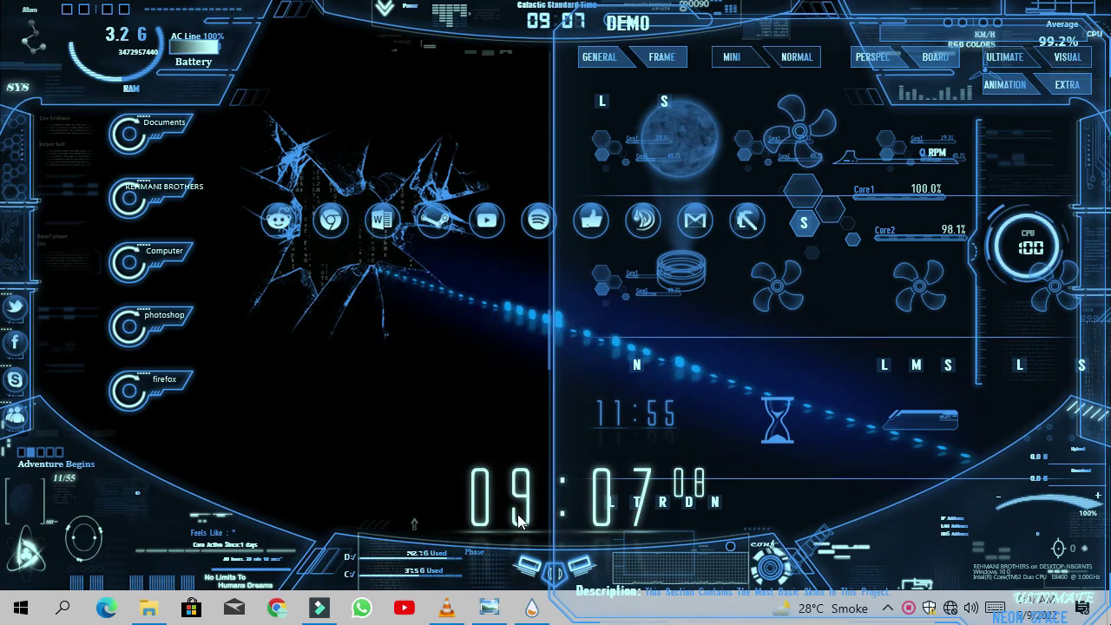
pyautogui.moveTo(447, 231); pyautogui.dragTo(460, 92)
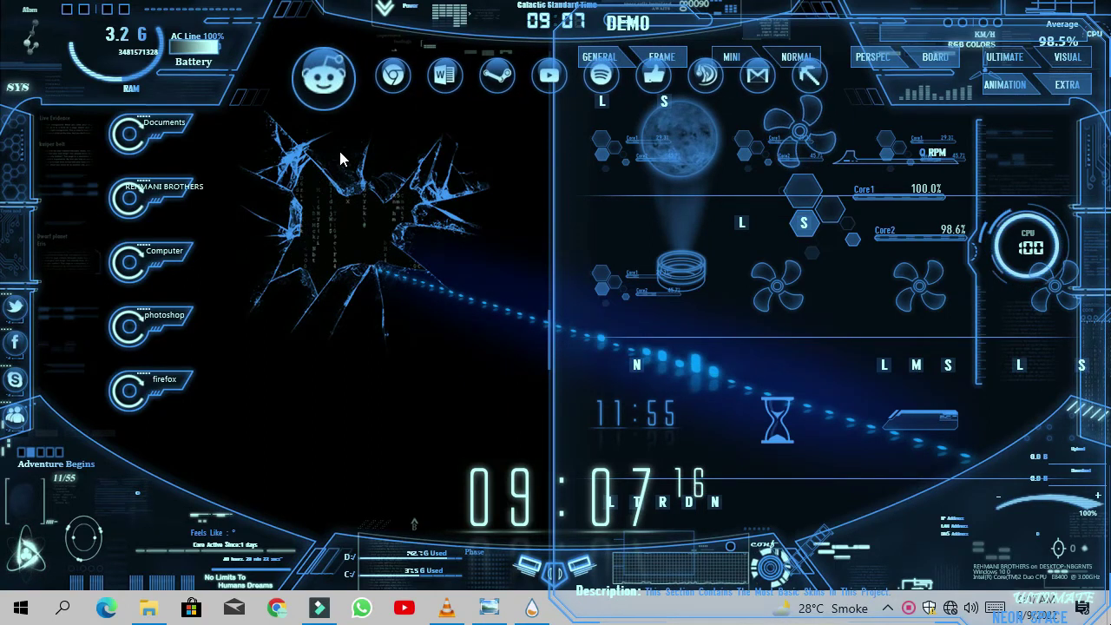
# Look at the neon-space-rainmeter-2 reference picture and minimize it again to return to the desktop.
pyautogui.moveTo(795, 288); pyautogui.dragTo(729, 354)
pyautogui.click(728, 354)
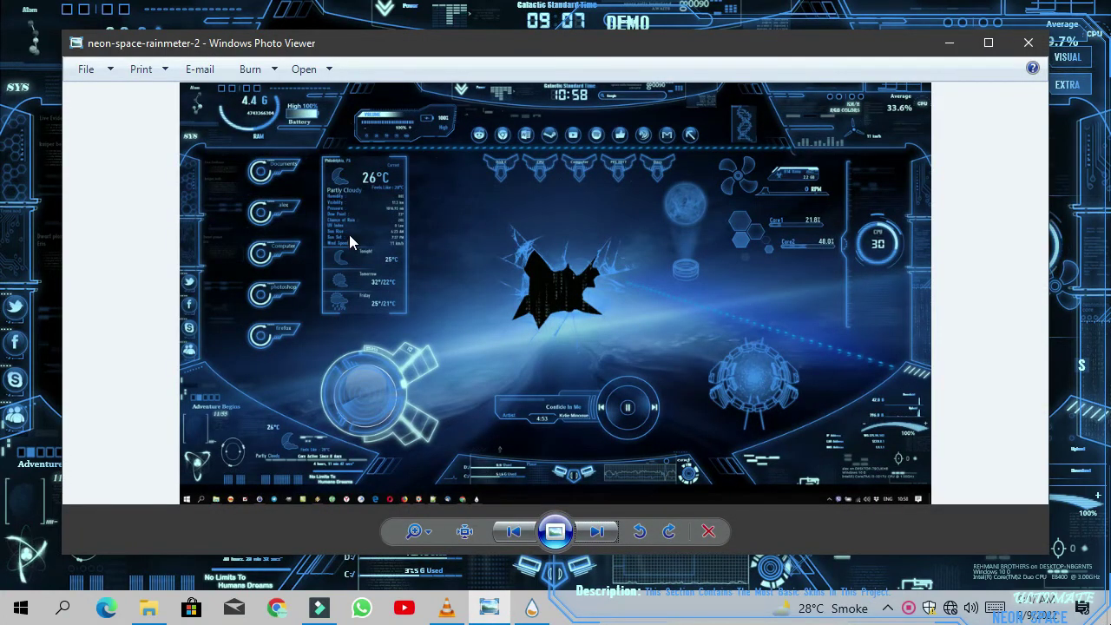
pyautogui.click(945, 43)
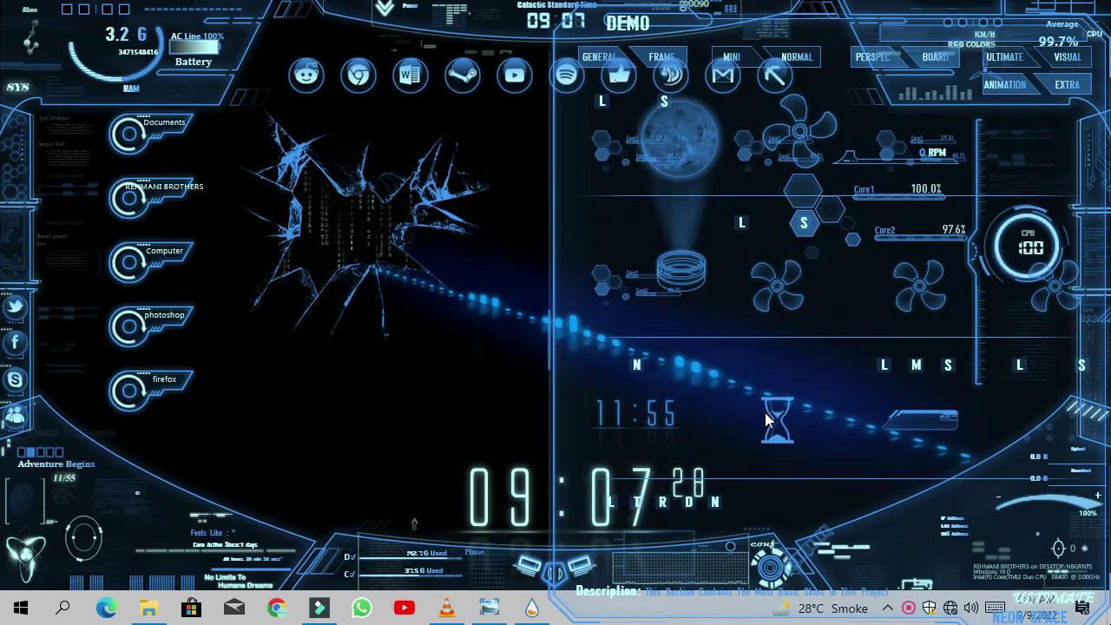
# Look through the normal, perspective, board and animation skins in the settings skin, shifting it across the desktop as needed.
pyautogui.moveTo(724, 354); pyautogui.dragTo(350, 342)
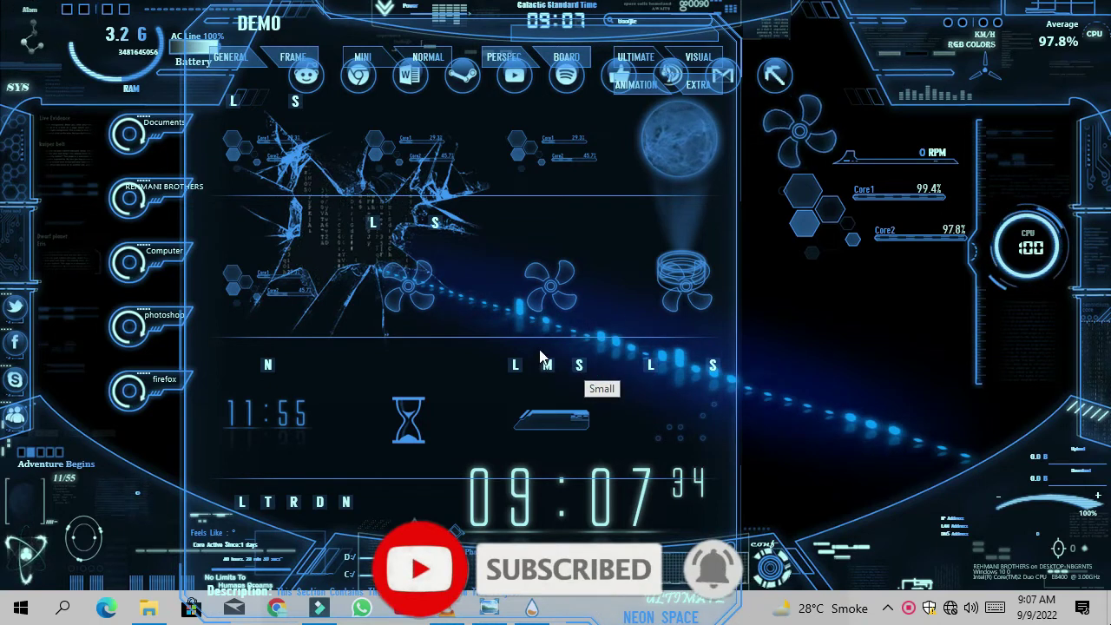
pyautogui.moveTo(540, 357); pyautogui.dragTo(667, 357)
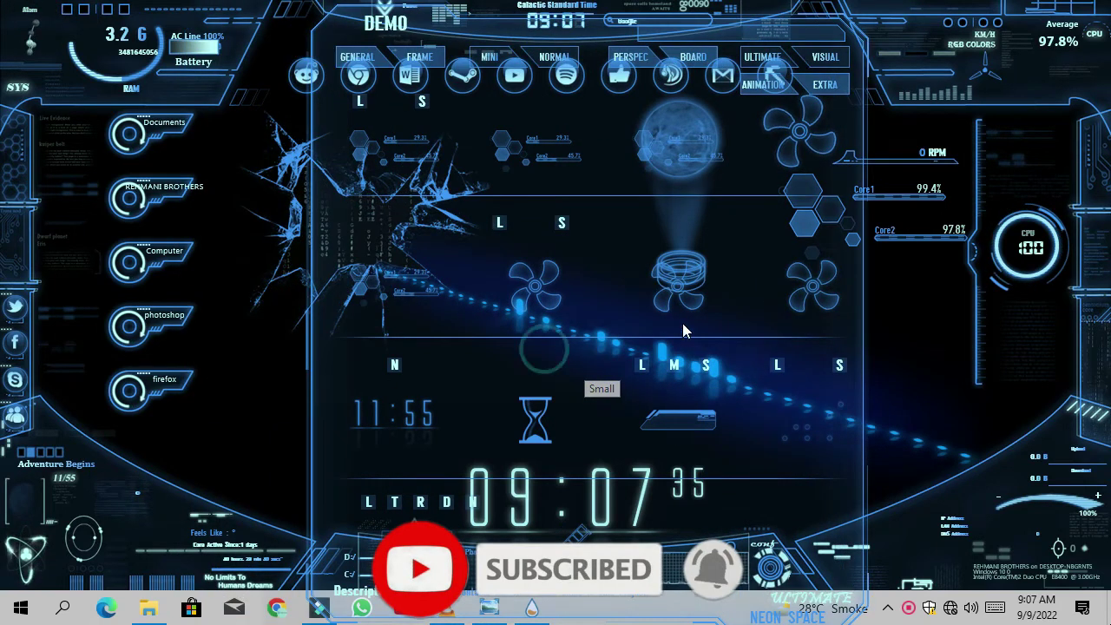
pyautogui.click(561, 61)
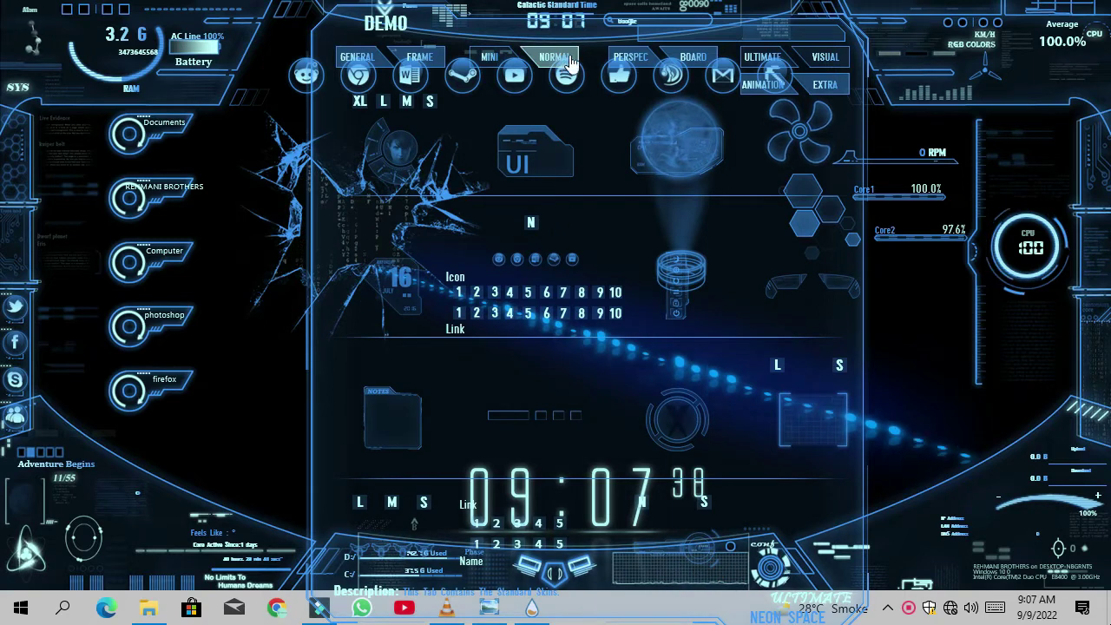
pyautogui.click(618, 58)
pyautogui.click(666, 71)
pyautogui.click(627, 83)
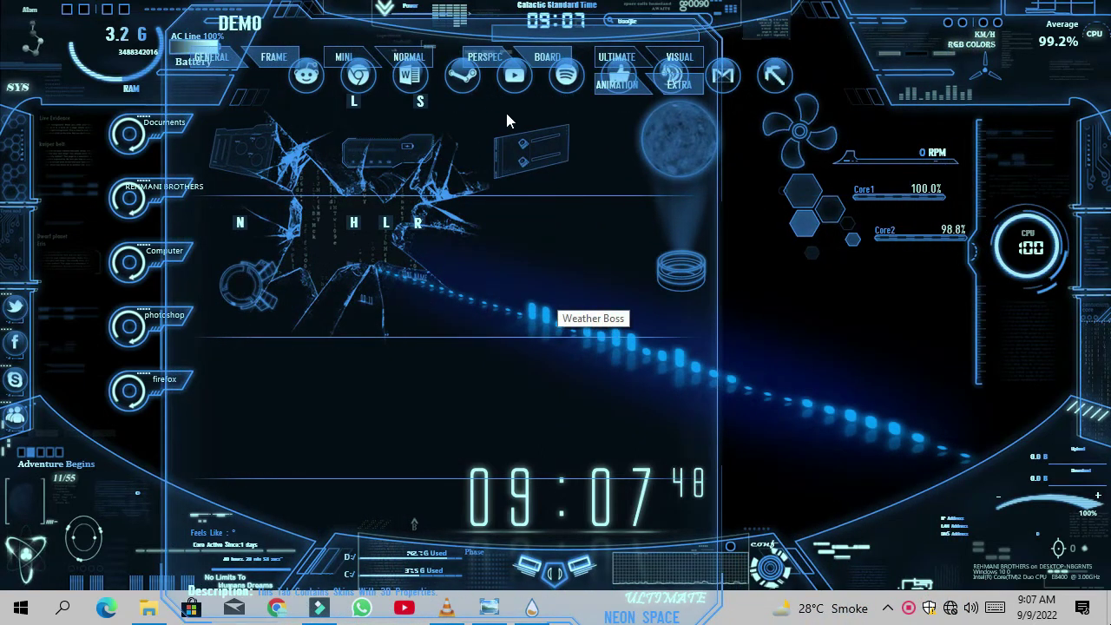
pyautogui.click(546, 59)
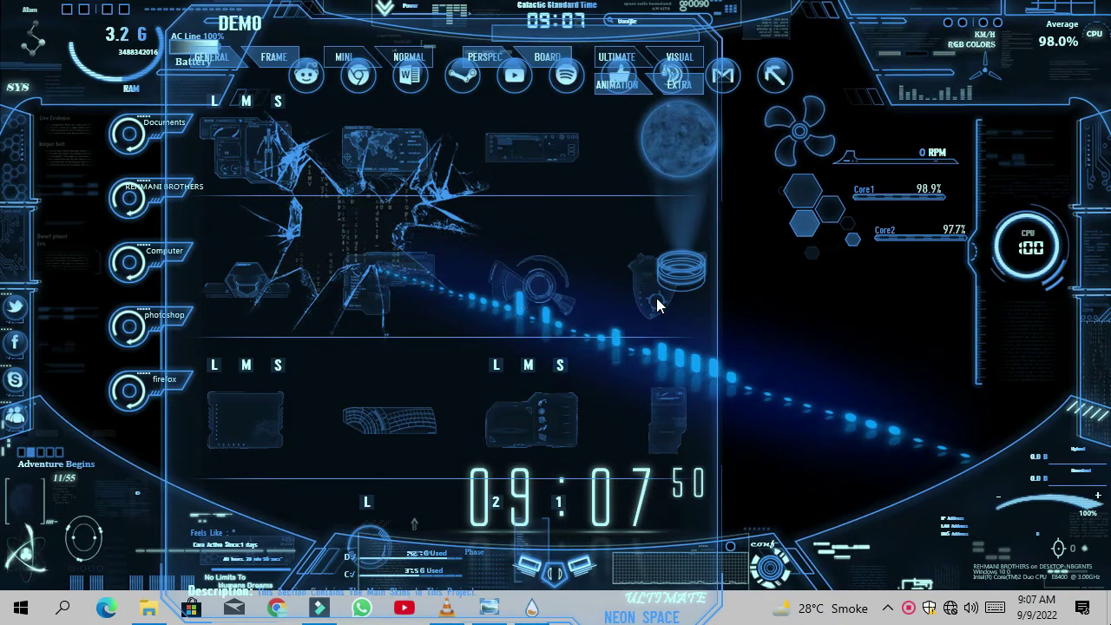
pyautogui.moveTo(549, 430)
pyautogui.mouseDown()
pyautogui.moveTo(830, 438)
pyautogui.moveTo(544, 430)
pyautogui.moveTo(543, 411)
pyautogui.mouseUp()
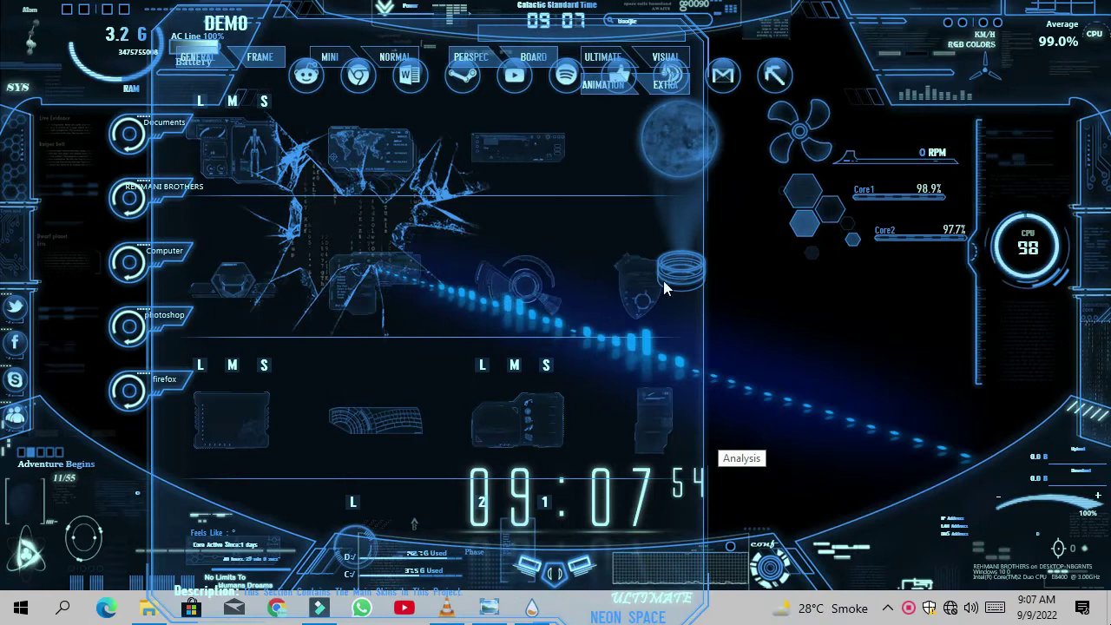
pyautogui.click(664, 86)
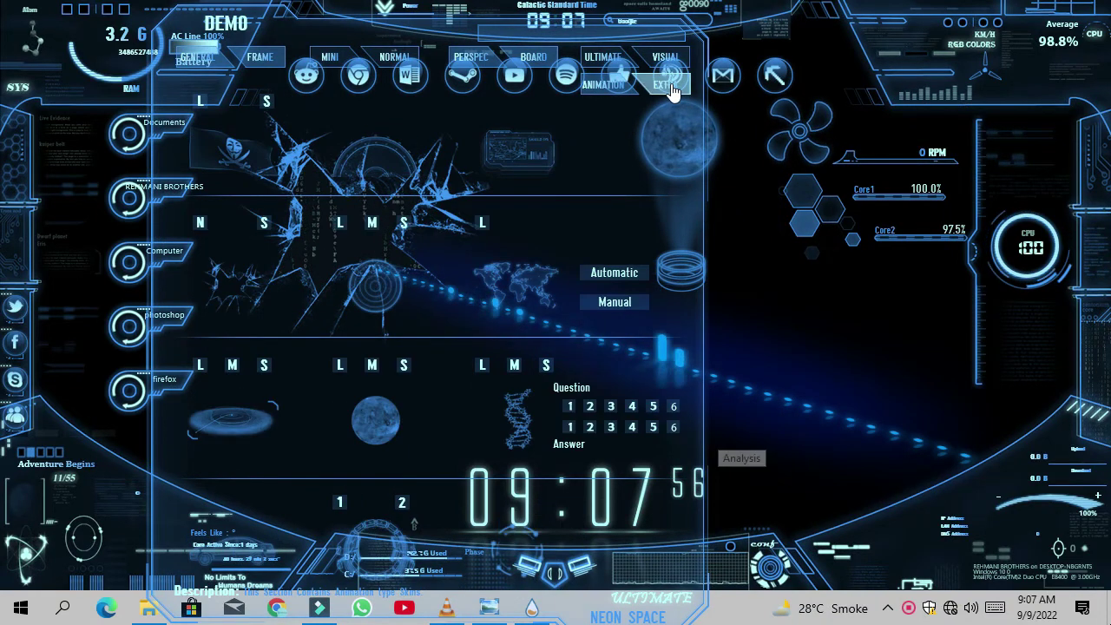
pyautogui.moveTo(411, 251); pyautogui.dragTo(544, 220)
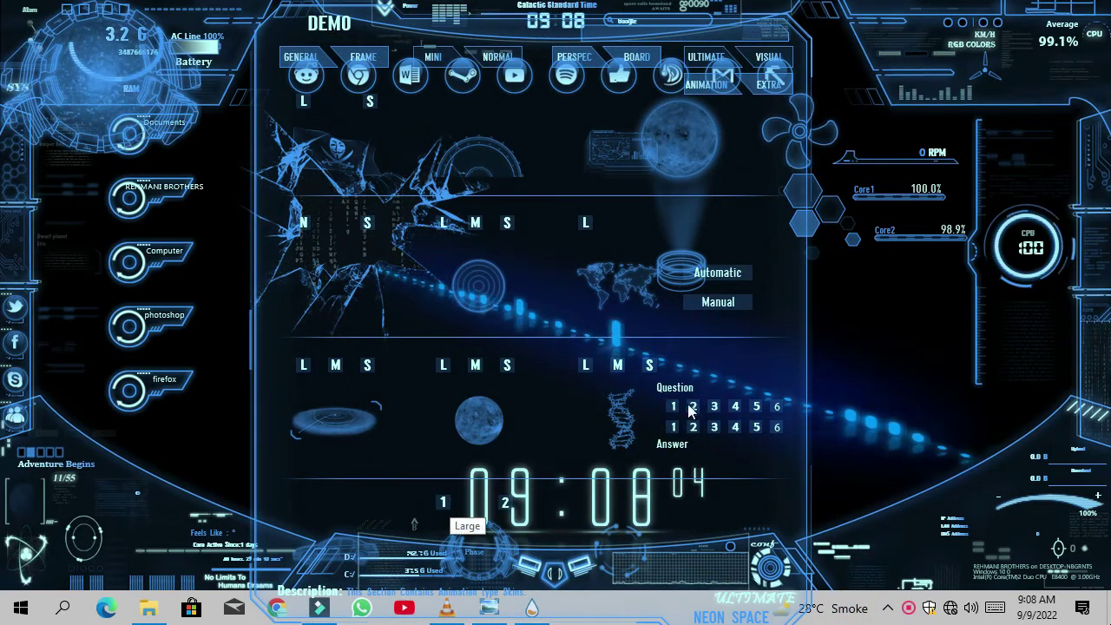
pyautogui.click(451, 506)
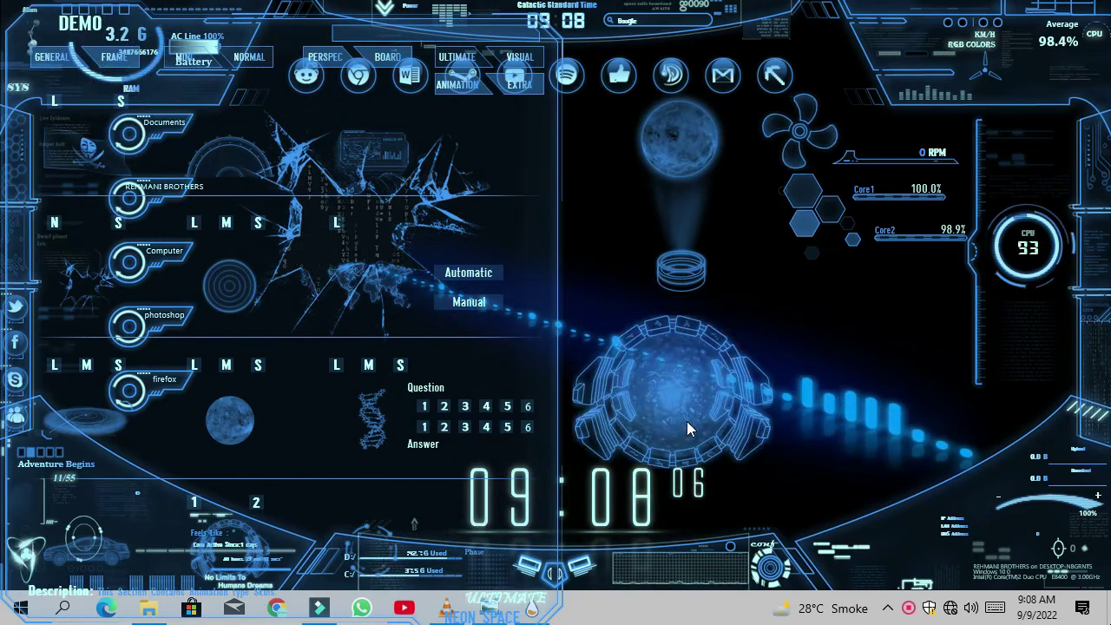
pyautogui.moveTo(764, 449); pyautogui.dragTo(868, 332)
pyautogui.rightClick(868, 331)
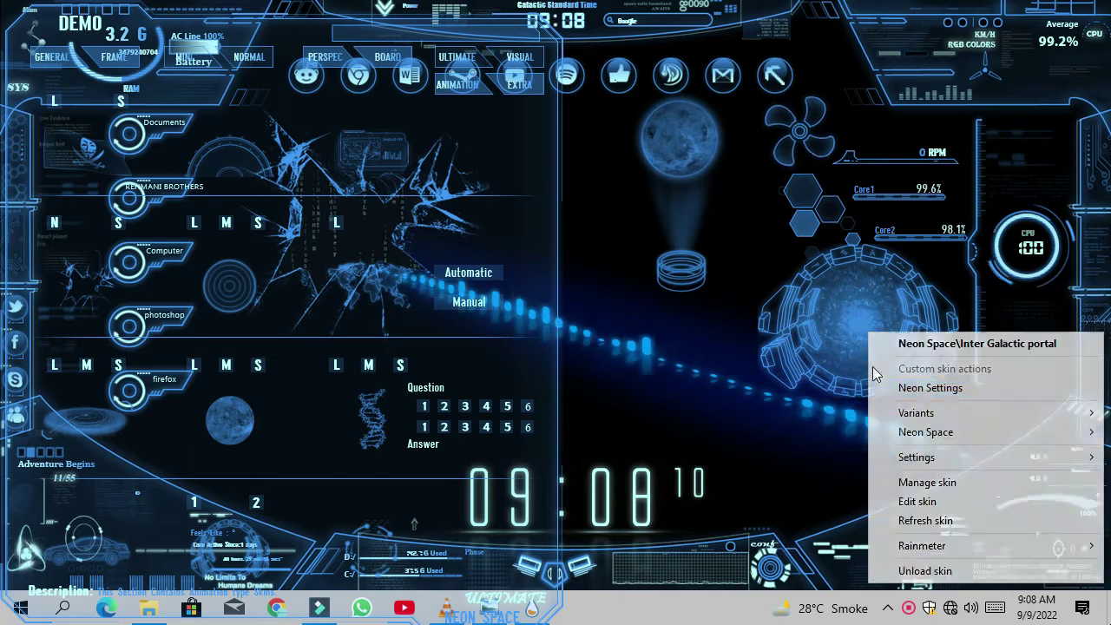
pyautogui.click(908, 570)
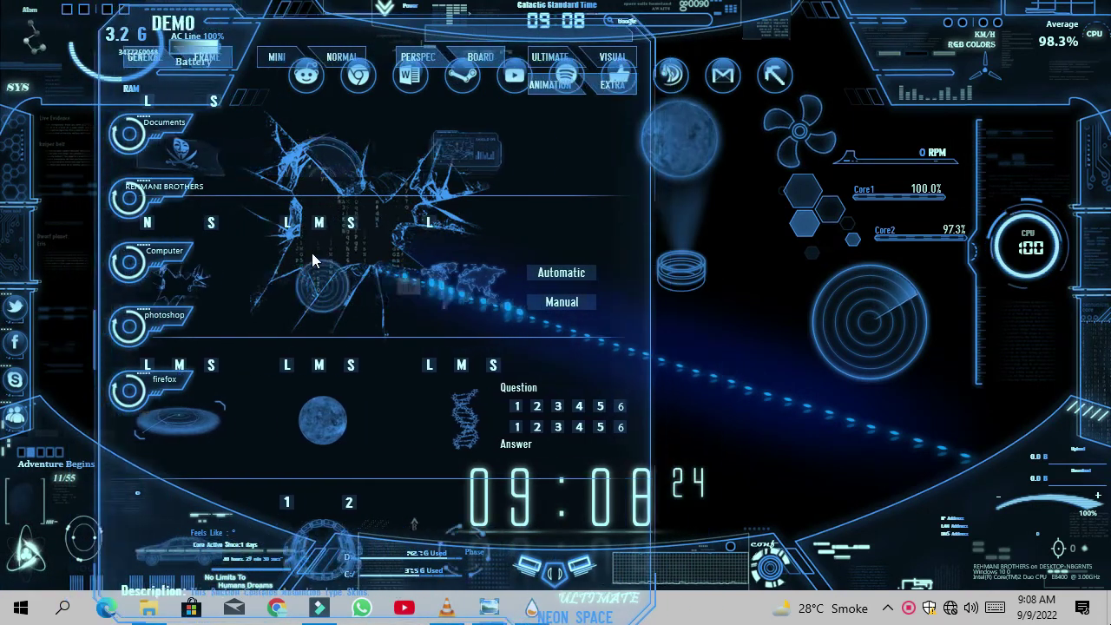
# Add the world map animation in size L, unload the settings skin and place the map below the broken glass.
pyautogui.click(375, 270)
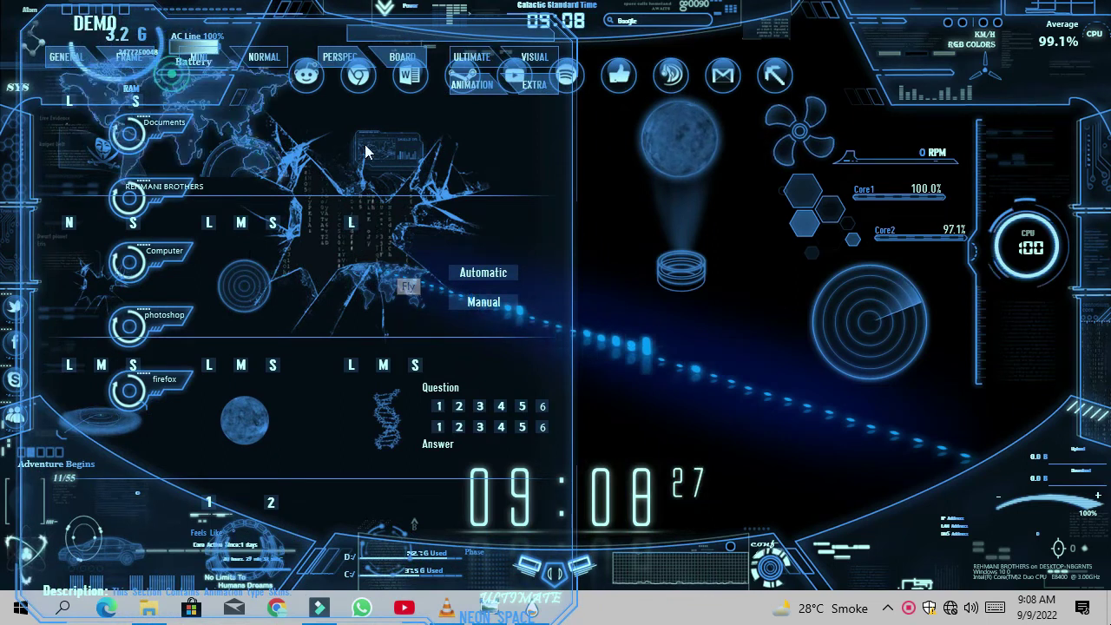
pyautogui.rightClick(458, 208)
pyautogui.click(461, 401)
pyautogui.moveTo(666, 168); pyautogui.dragTo(383, 375)
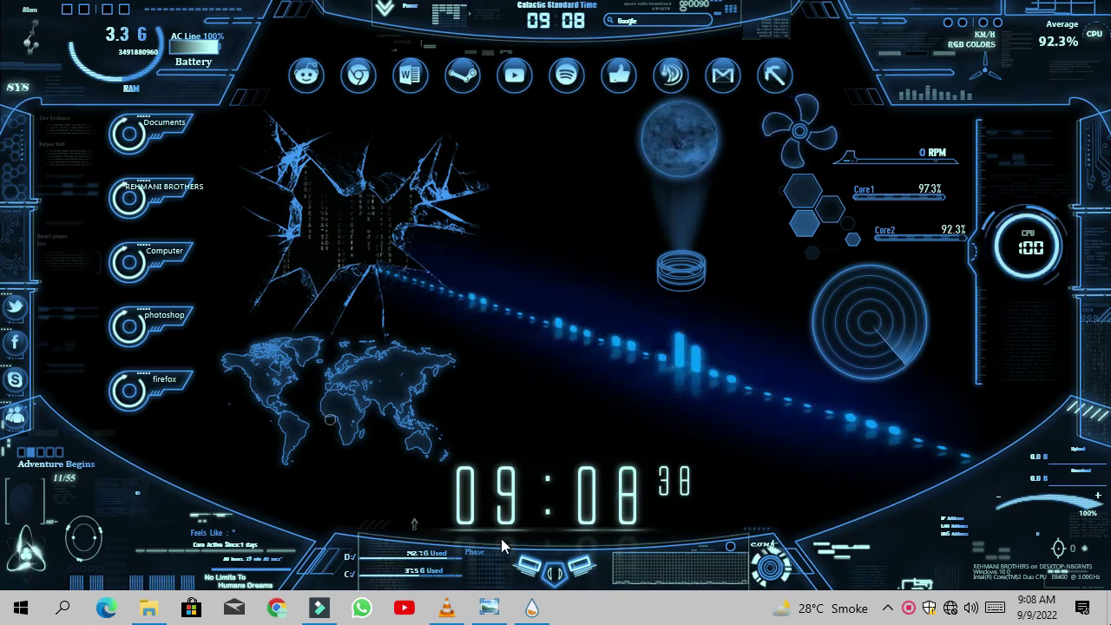
pyautogui.moveTo(329, 389); pyautogui.dragTo(322, 402)
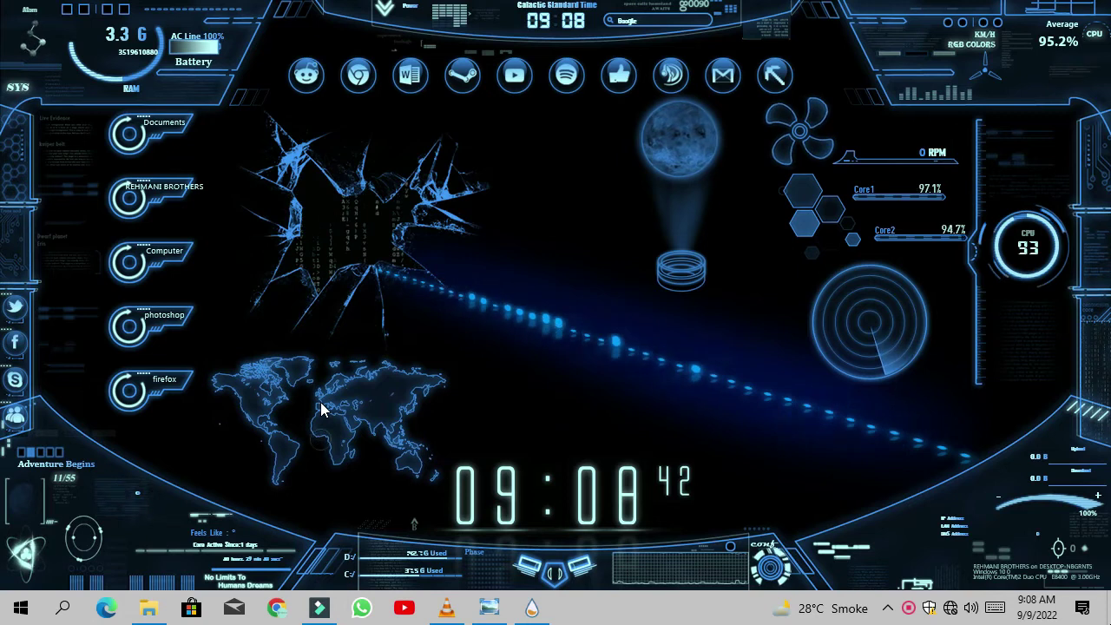
pyautogui.moveTo(668, 219)
pyautogui.mouseDown()
pyautogui.moveTo(614, 224)
pyautogui.moveTo(550, 210)
pyautogui.moveTo(679, 221)
pyautogui.mouseUp()
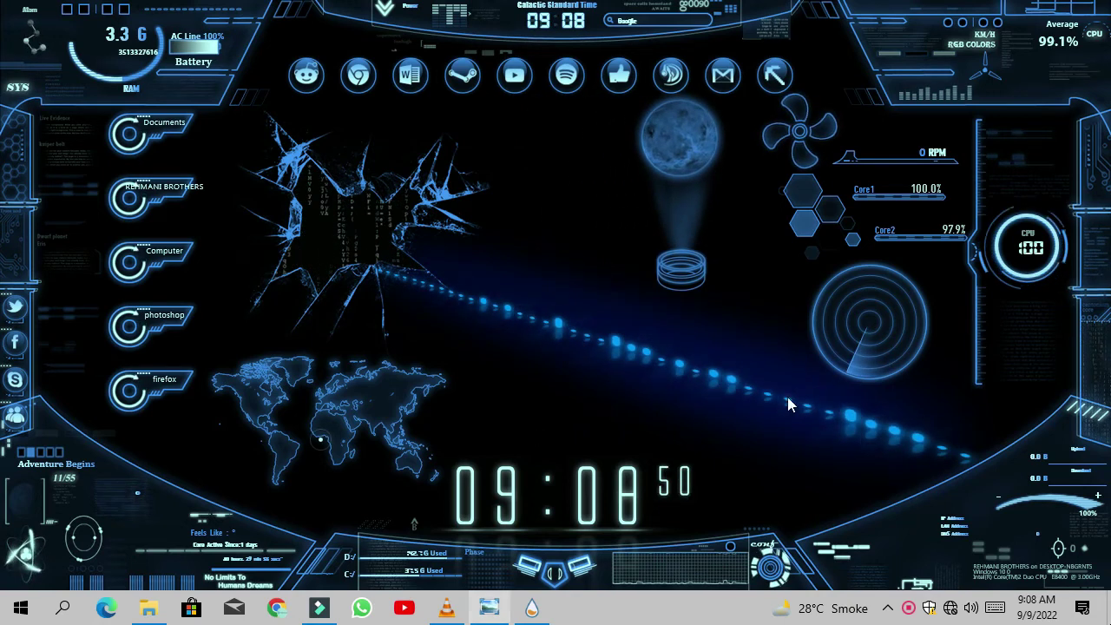
# Load the Option.ini settings skin again from Rainmeter and look through its skin categories, ending with the animation skins.
pyautogui.click(530, 607)
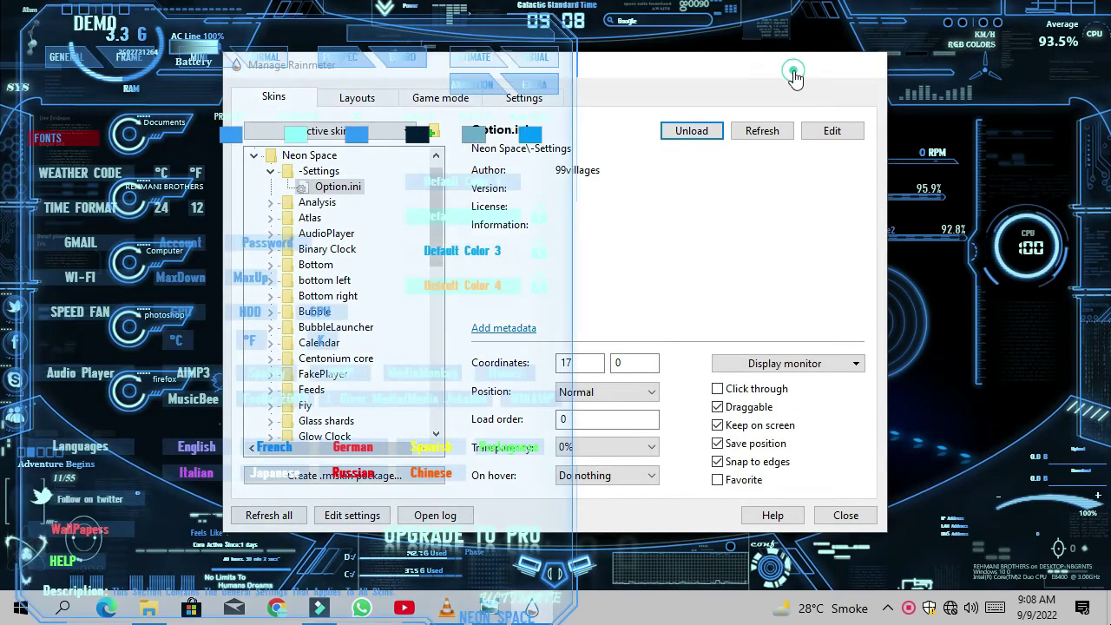
pyautogui.click(789, 65)
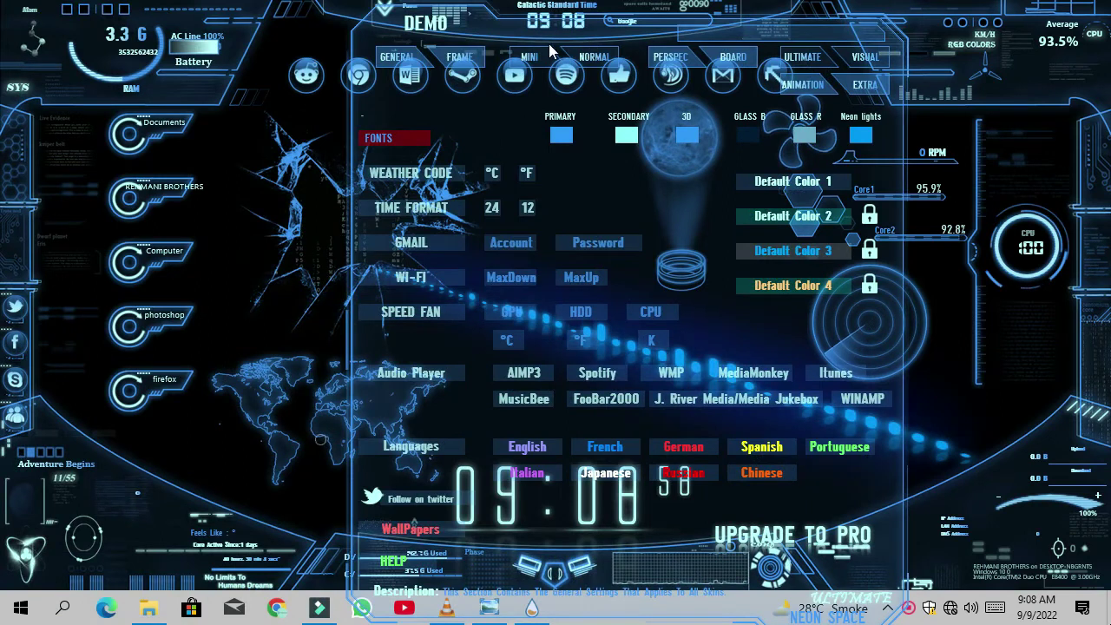
pyautogui.click(552, 59)
pyautogui.click(608, 59)
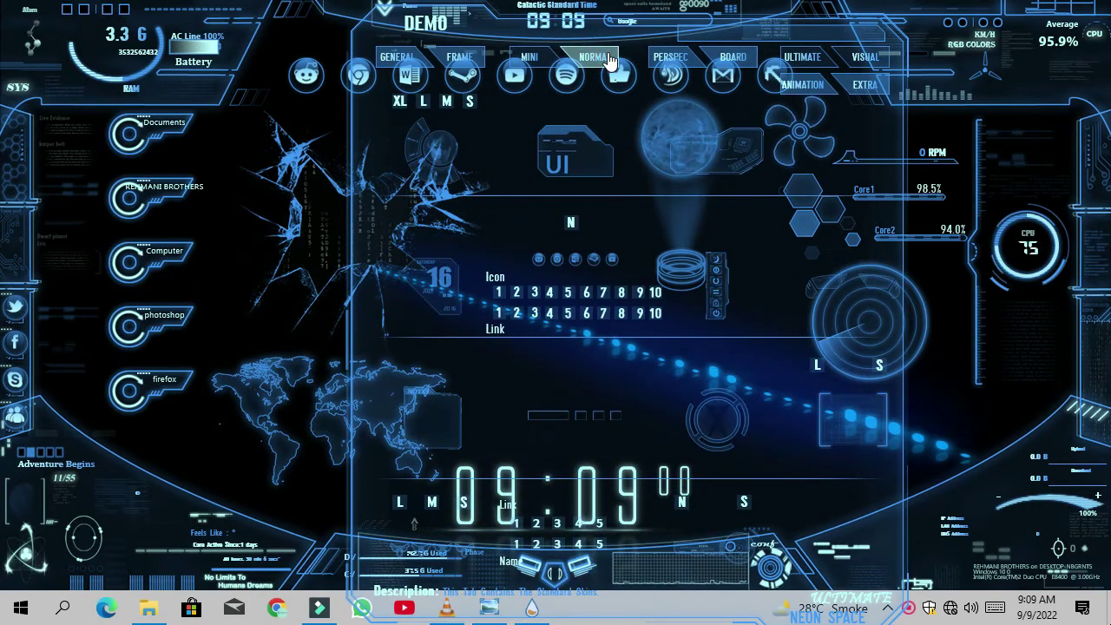
pyautogui.click(669, 59)
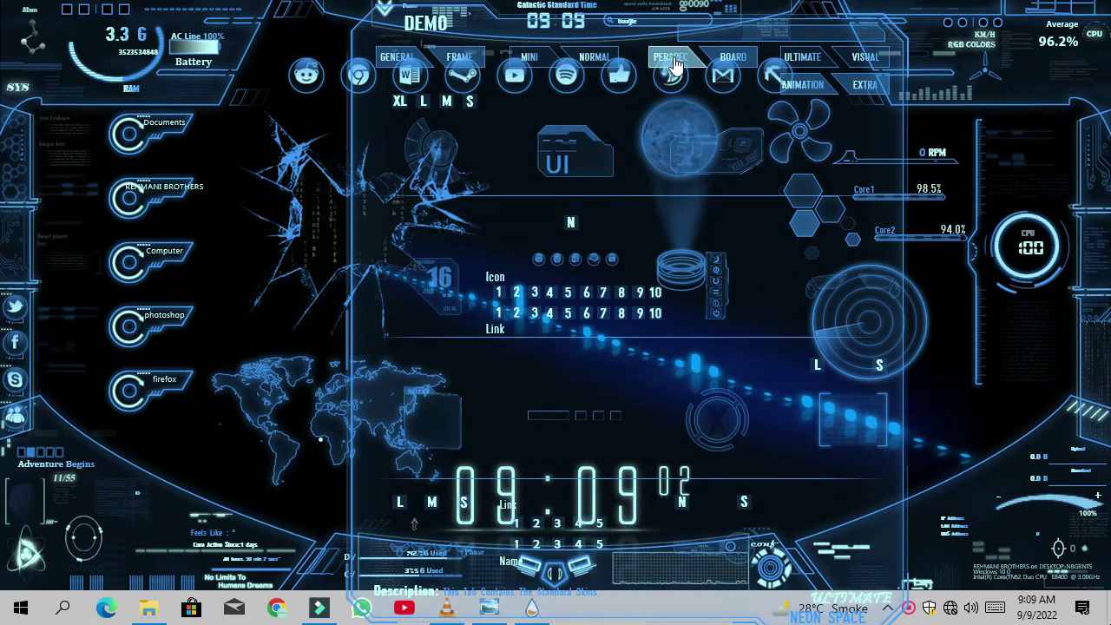
pyautogui.click(734, 59)
pyautogui.click(806, 62)
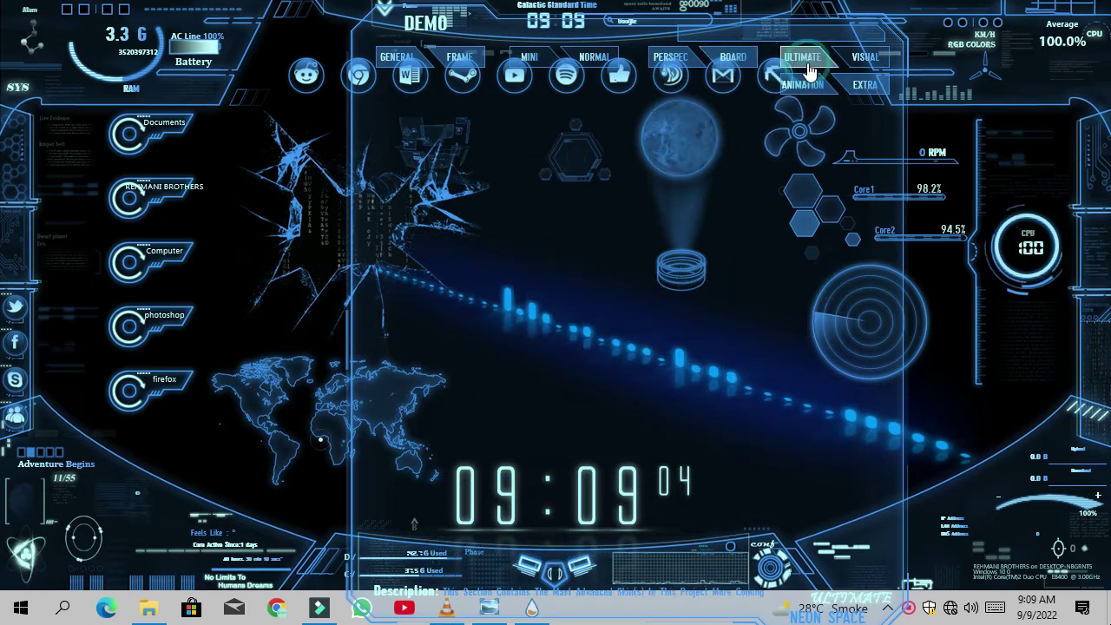
pyautogui.click(872, 76)
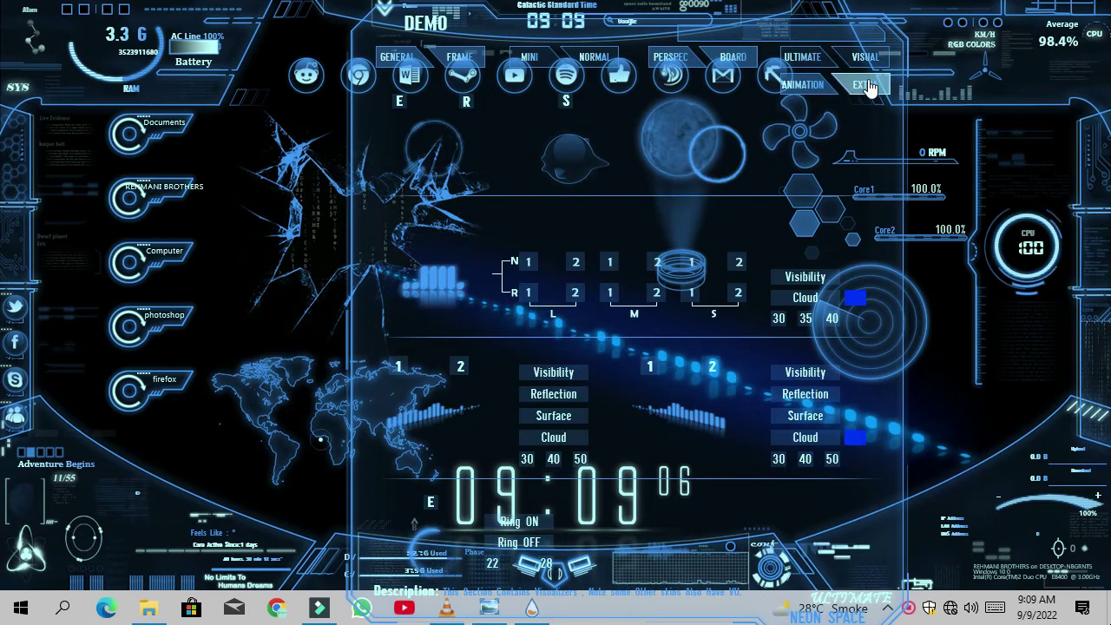
pyautogui.click(869, 85)
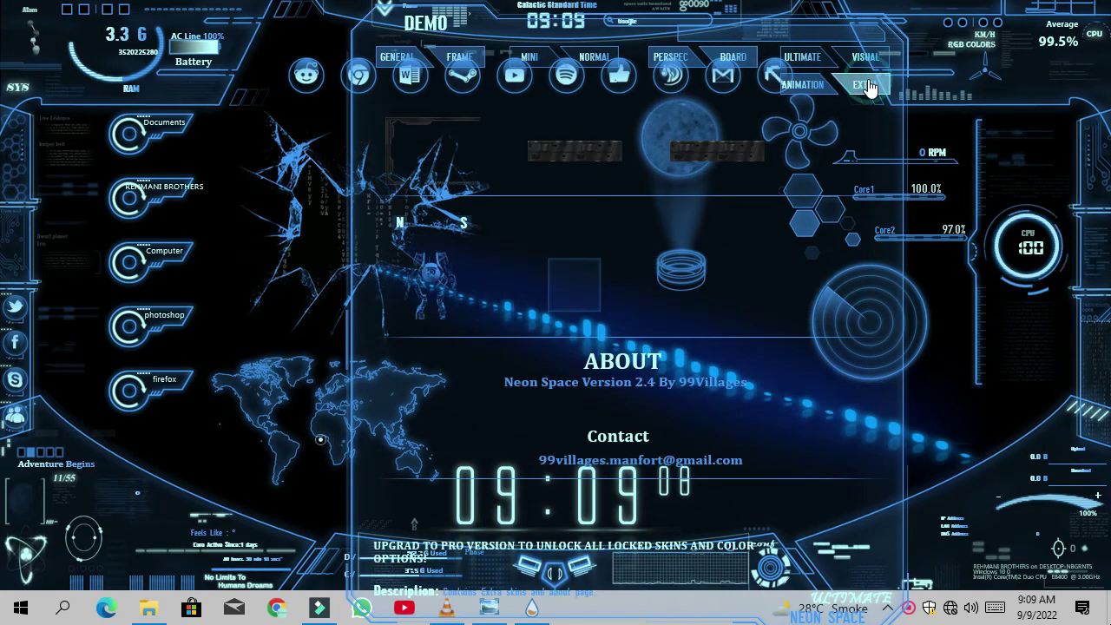
pyautogui.click(860, 87)
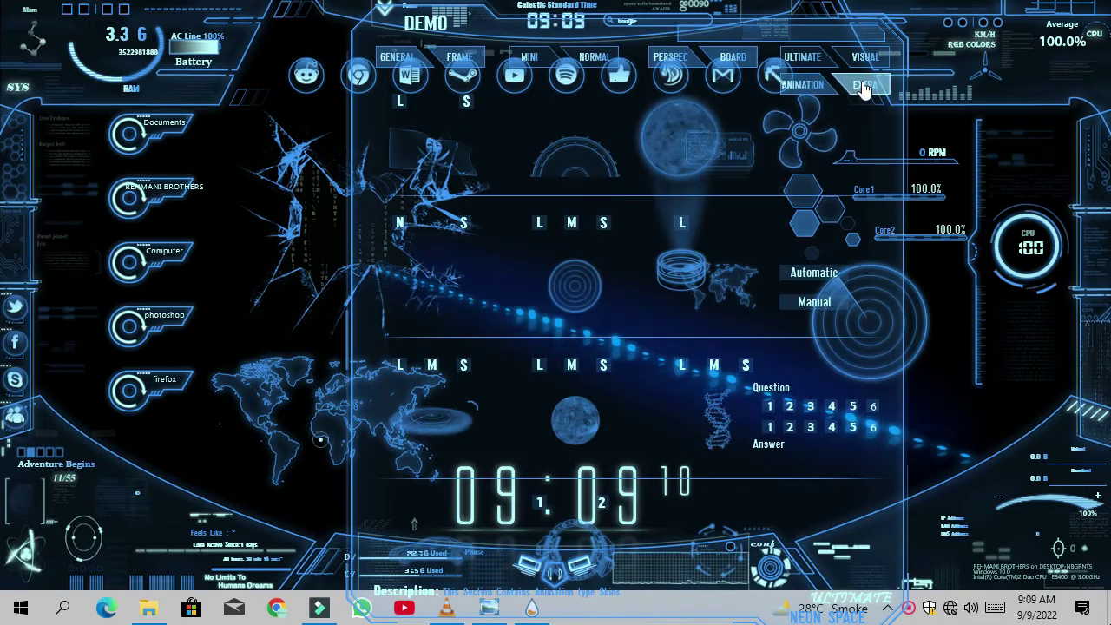
# Add the skull flag animation in size S and unload the Neon Space settings skin.
pyautogui.moveTo(579, 363); pyautogui.dragTo(527, 347)
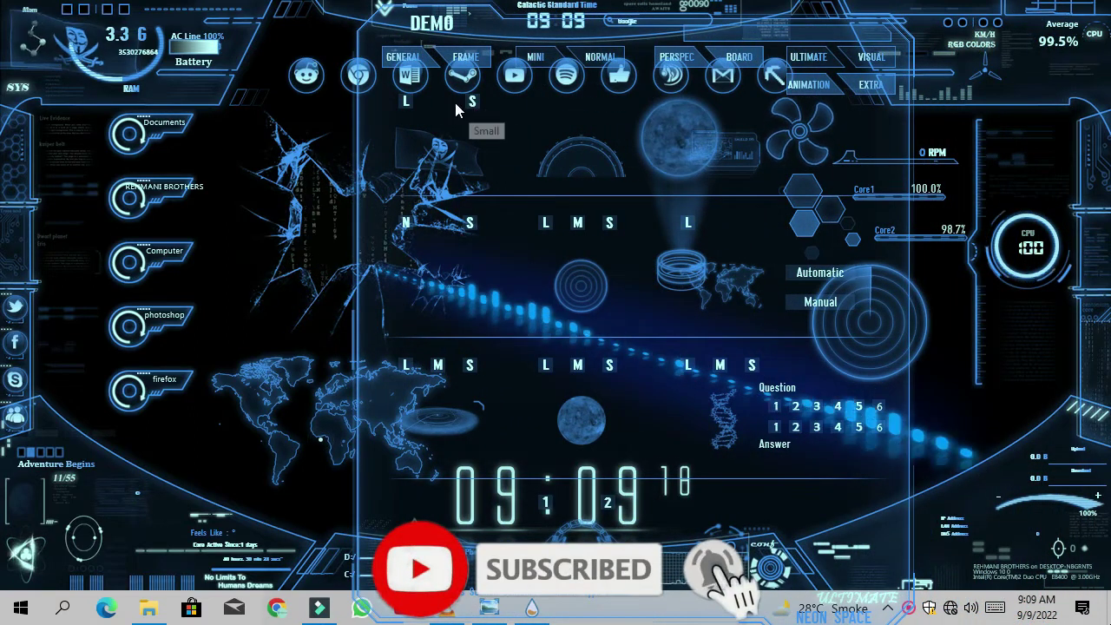
pyautogui.rightClick(628, 118)
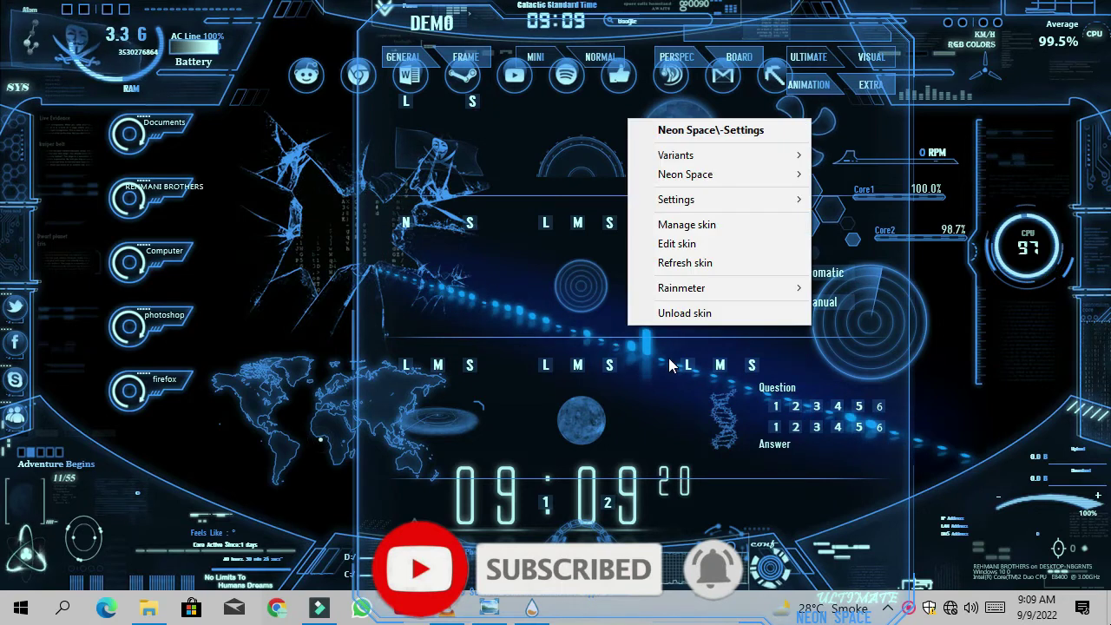
pyautogui.click(683, 313)
# Place the flag between the broken glass and the planet hologram, and shift the hologram slightly to the right.
pyautogui.moveTo(547, 217); pyautogui.dragTo(548, 146)
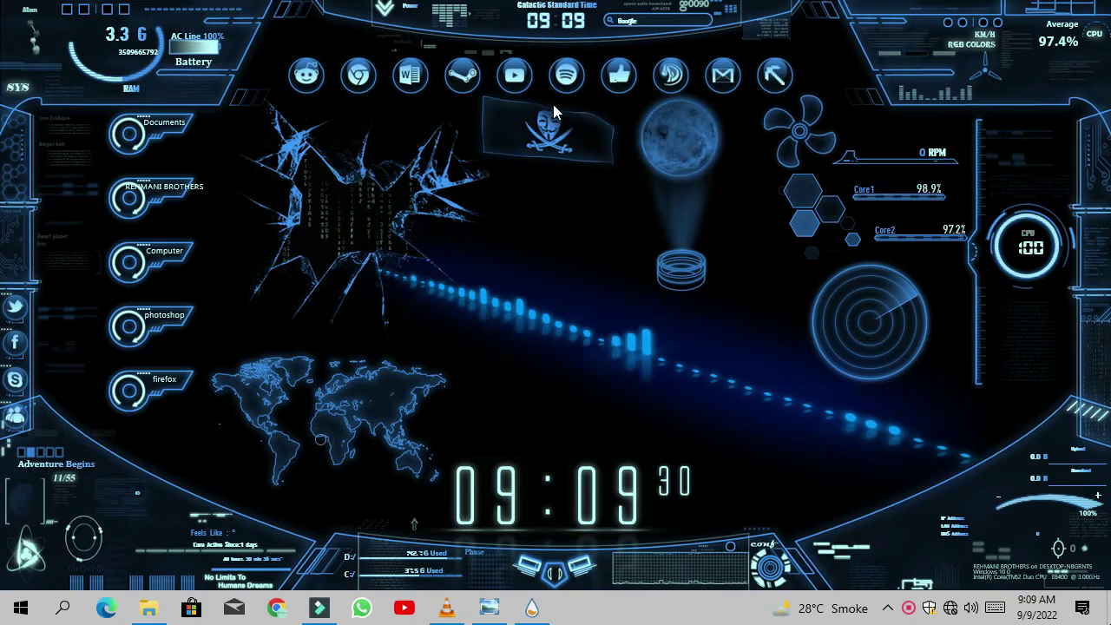
pyautogui.moveTo(670, 143); pyautogui.dragTo(681, 145)
pyautogui.moveTo(587, 162); pyautogui.dragTo(599, 215)
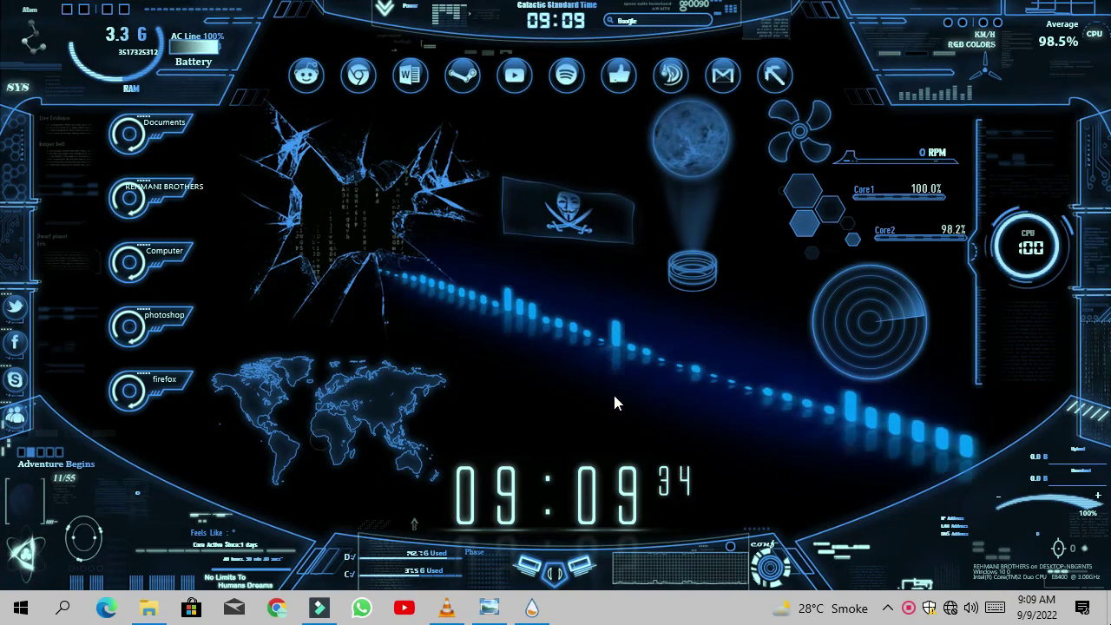
pyautogui.rightClick(555, 398)
pyautogui.click(501, 384)
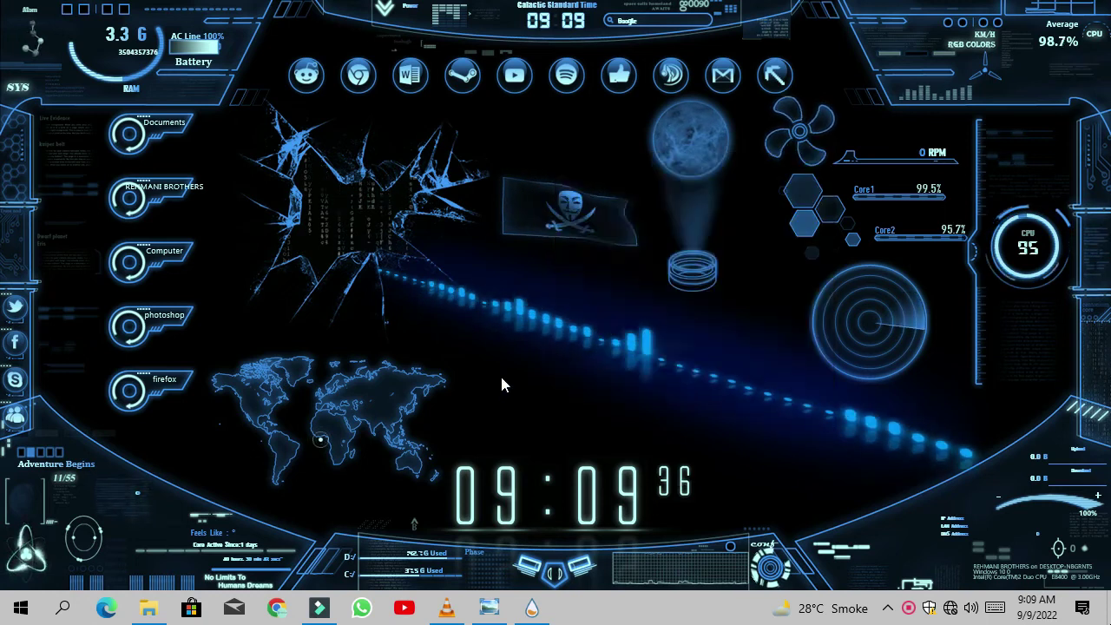
pyautogui.rightClick(501, 382)
pyautogui.click(575, 235)
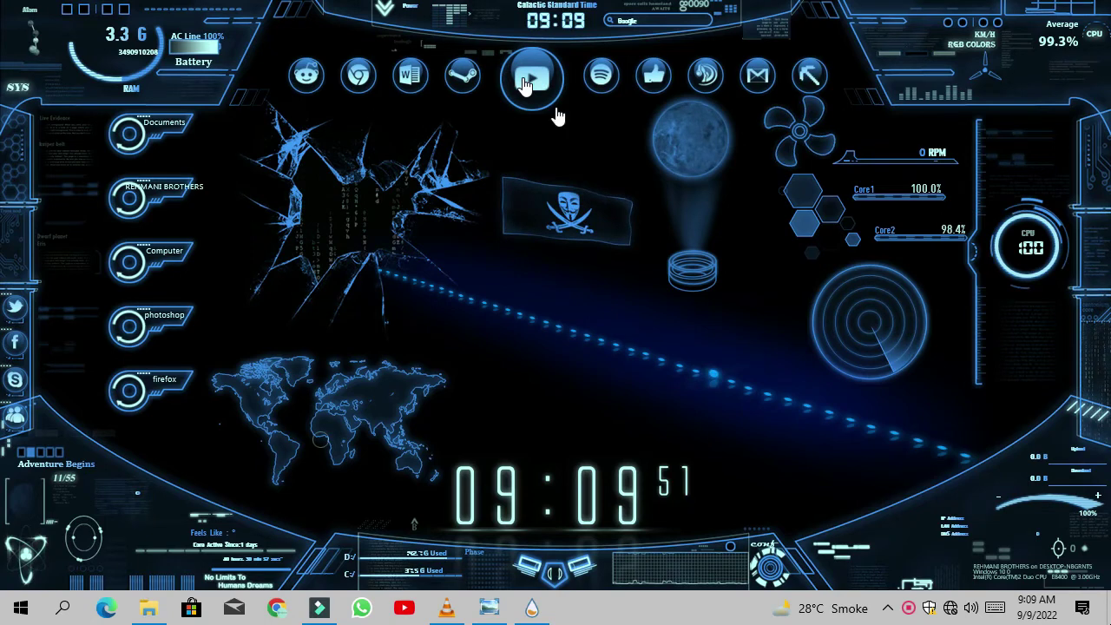
# Test the YouTube and Gmail shortcuts of the app icon row and return to the desktop from the browser.
pyautogui.click(619, 77)
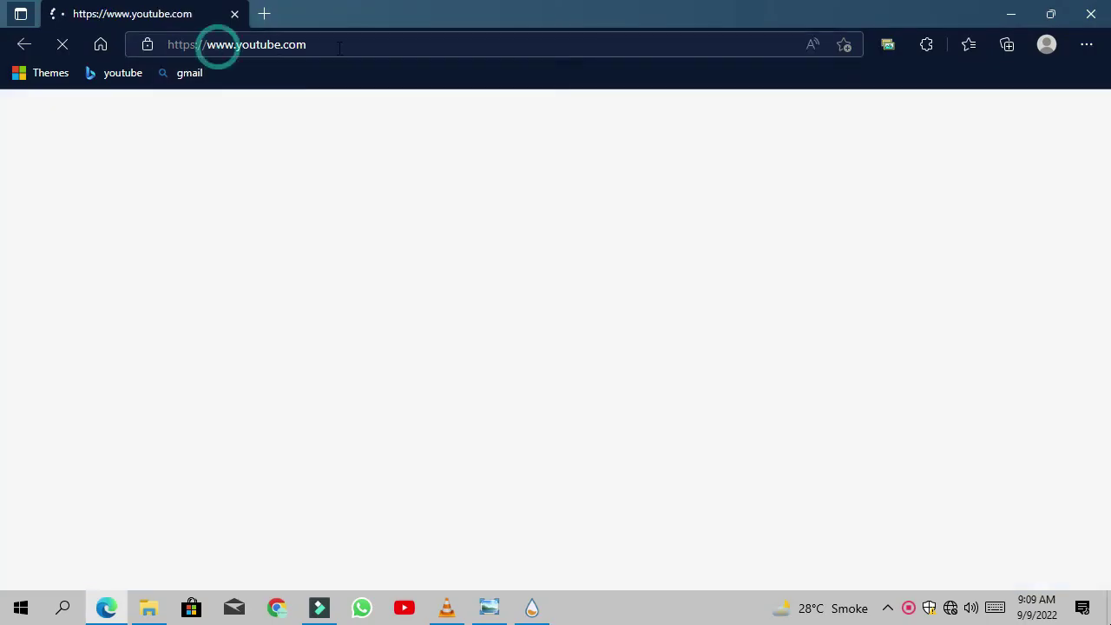
pyautogui.moveTo(339, 48); pyautogui.dragTo(217, 45)
pyautogui.click(1091, 13)
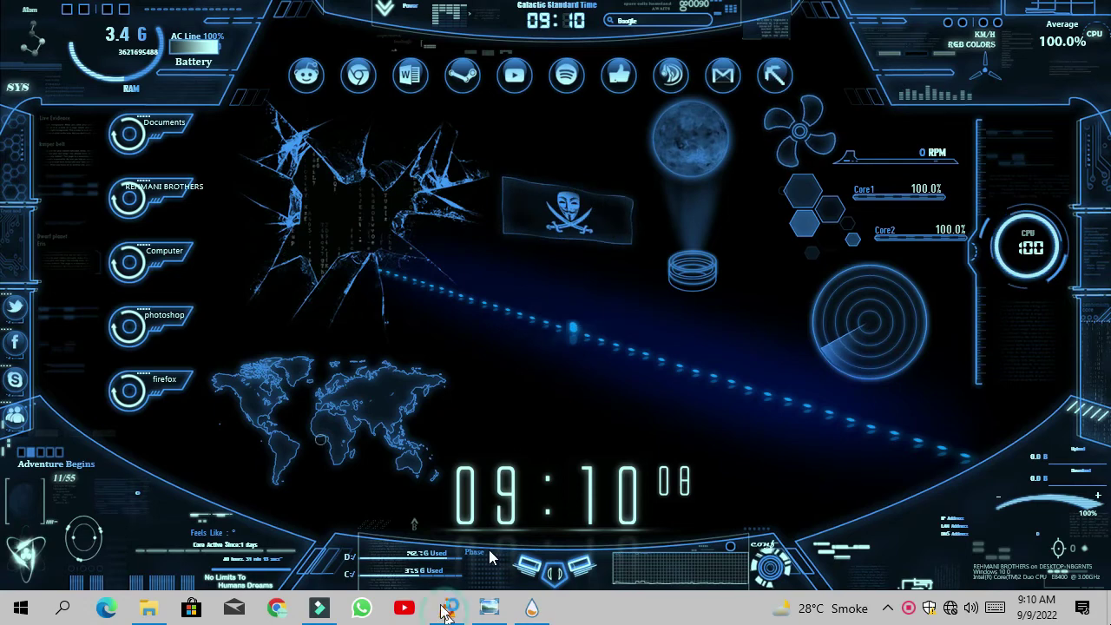
pyautogui.click(522, 299)
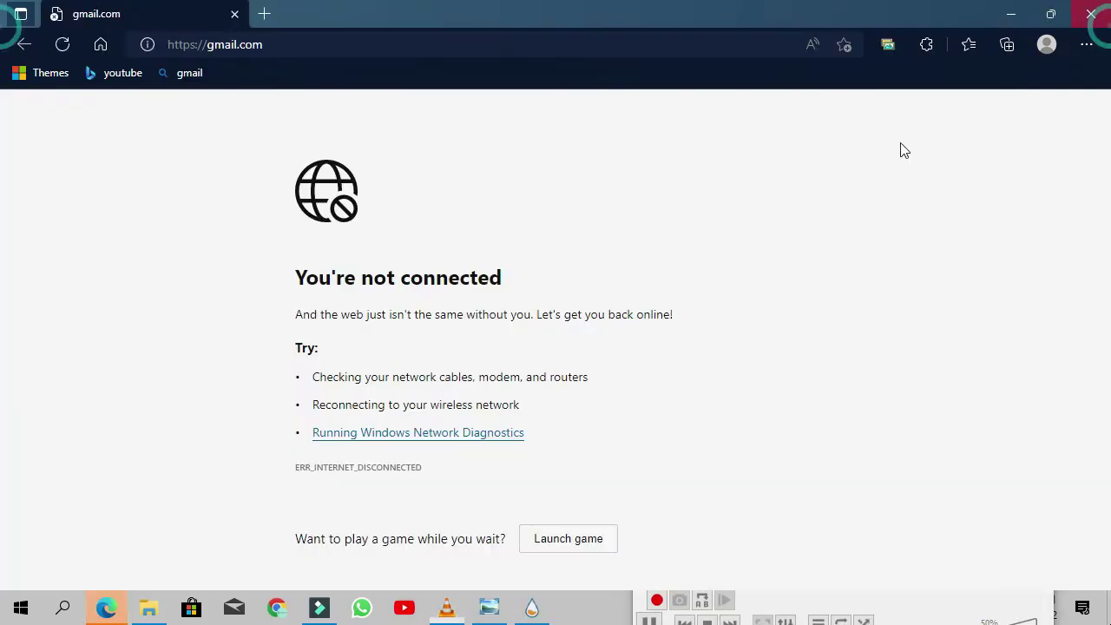
pyautogui.click(1002, 19)
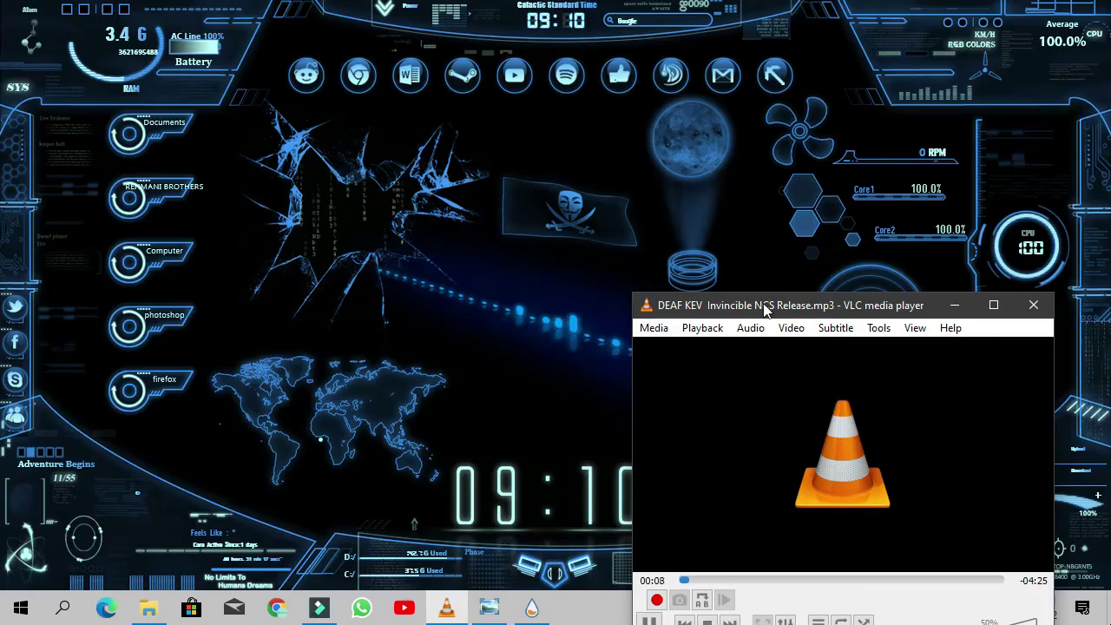
# Move and shorten the VLC window to uncover the visualizer, with the track set to loop and the volume at 65%.
pyautogui.moveTo(806, 303); pyautogui.dragTo(820, 42)
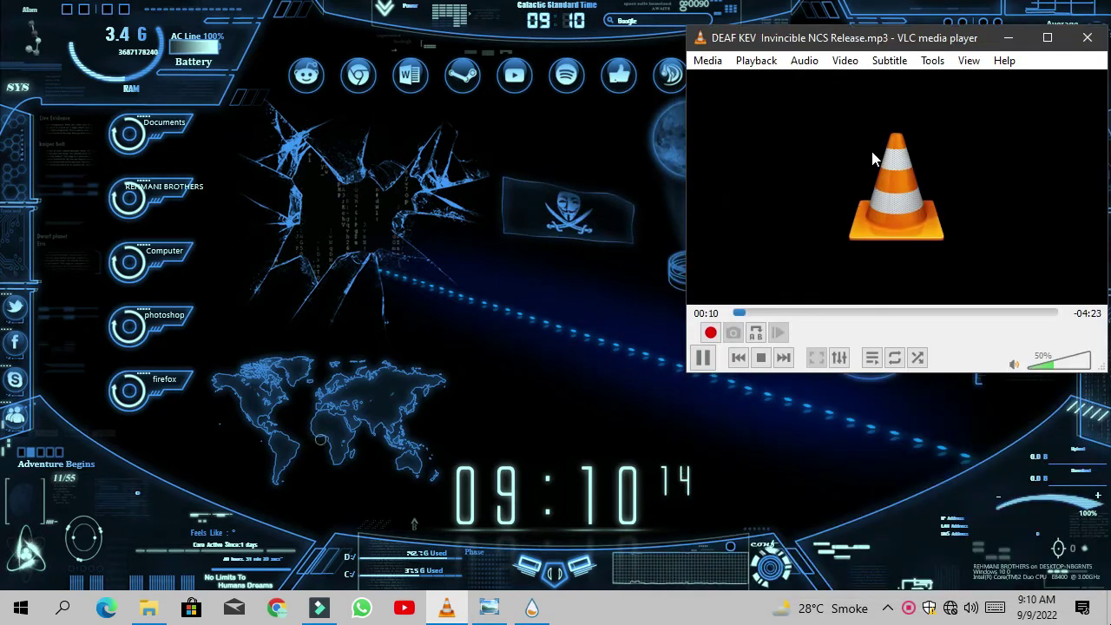
pyautogui.click(895, 357)
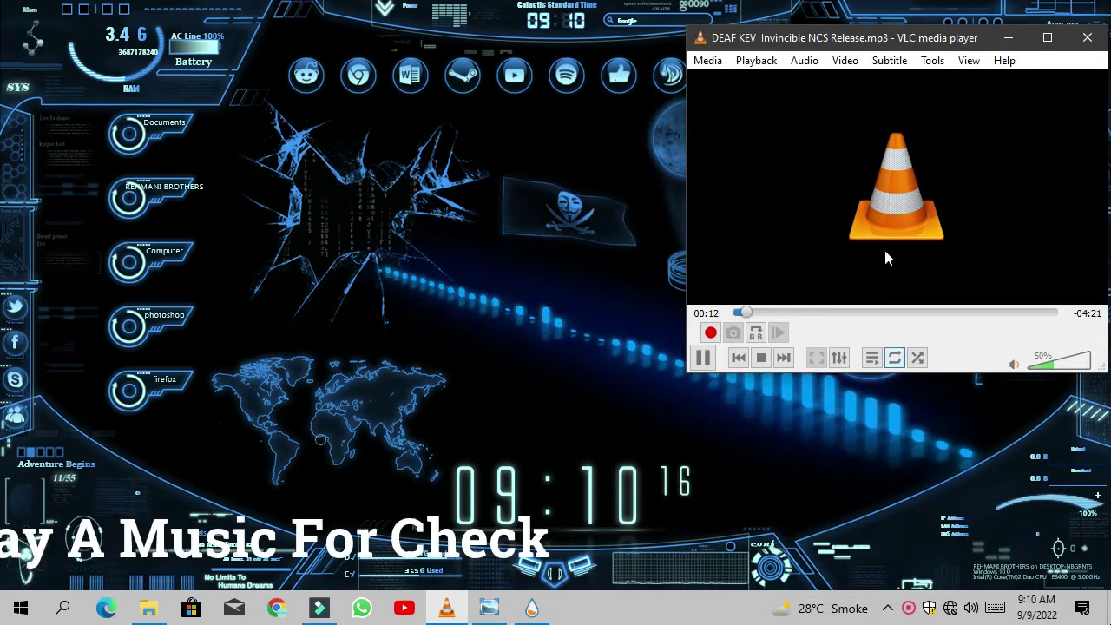
pyautogui.scroll(2, 893, 210)
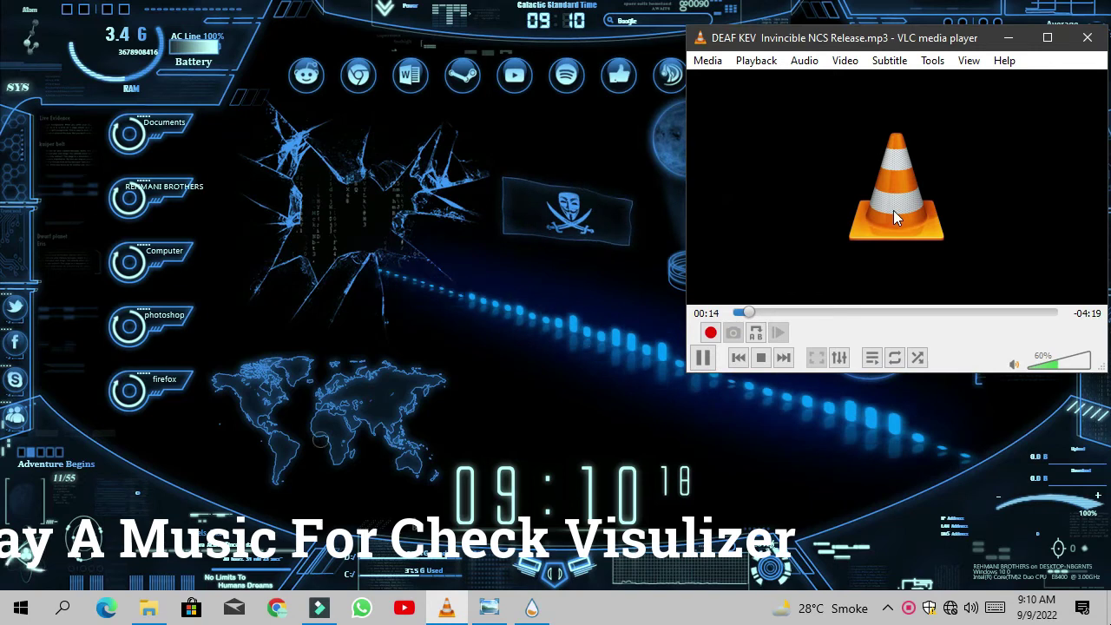
pyautogui.scroll(1, 894, 210)
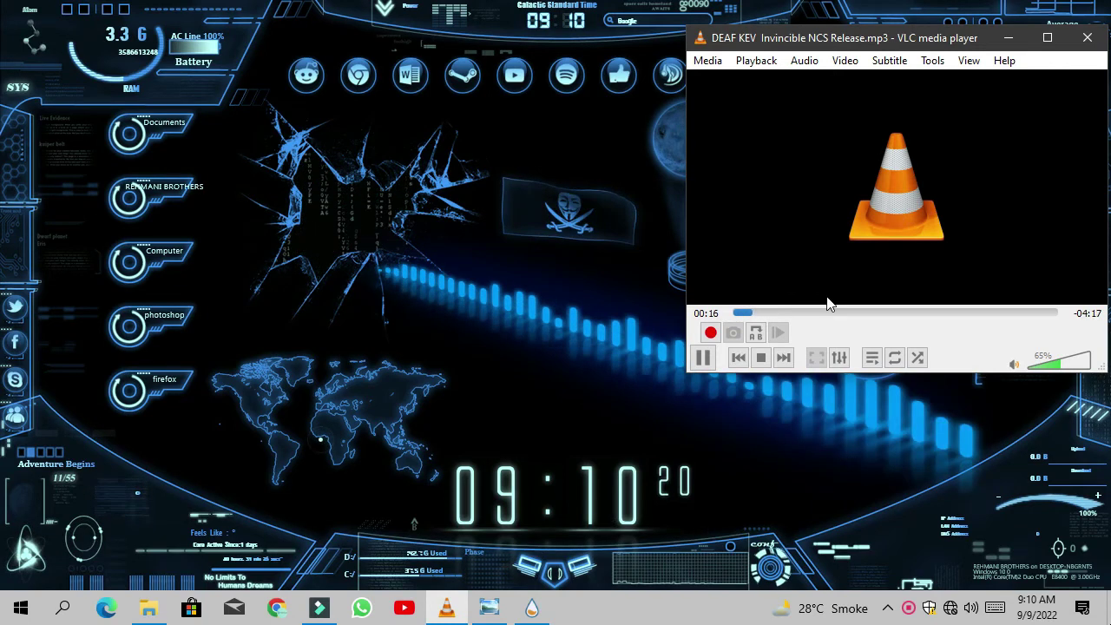
pyautogui.moveTo(781, 374); pyautogui.dragTo(782, 255)
# Test the visualizer's response by raising the music volume to 75% and lowering it to 40%, and minimize the player.
pyautogui.scroll(1, 838, 156)
pyautogui.scroll(1, 837, 153)
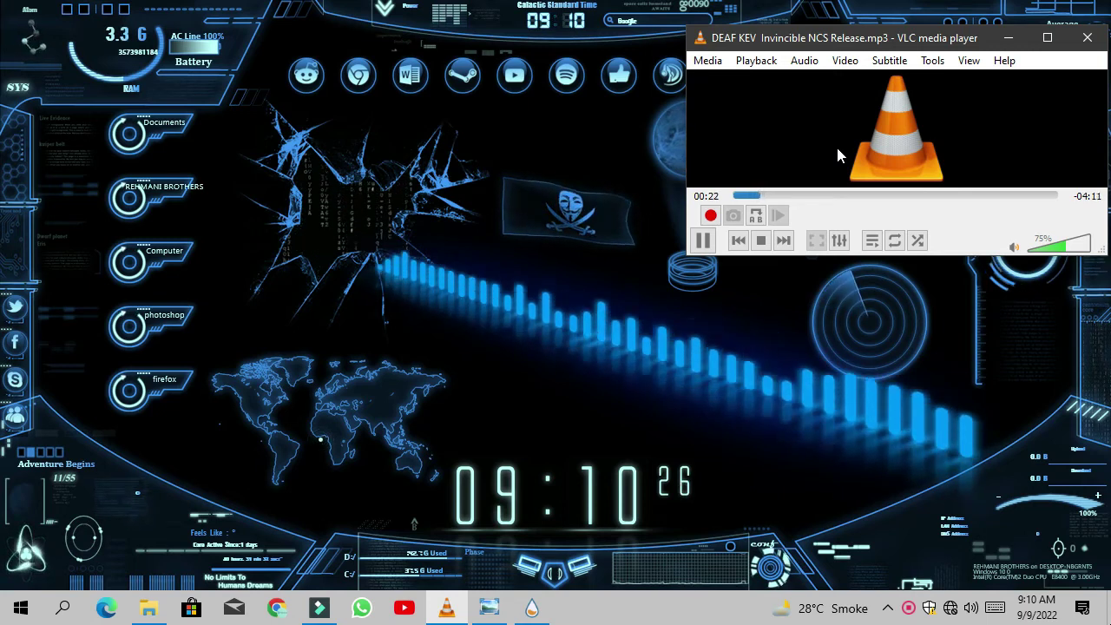
pyautogui.scroll(-2, 838, 153)
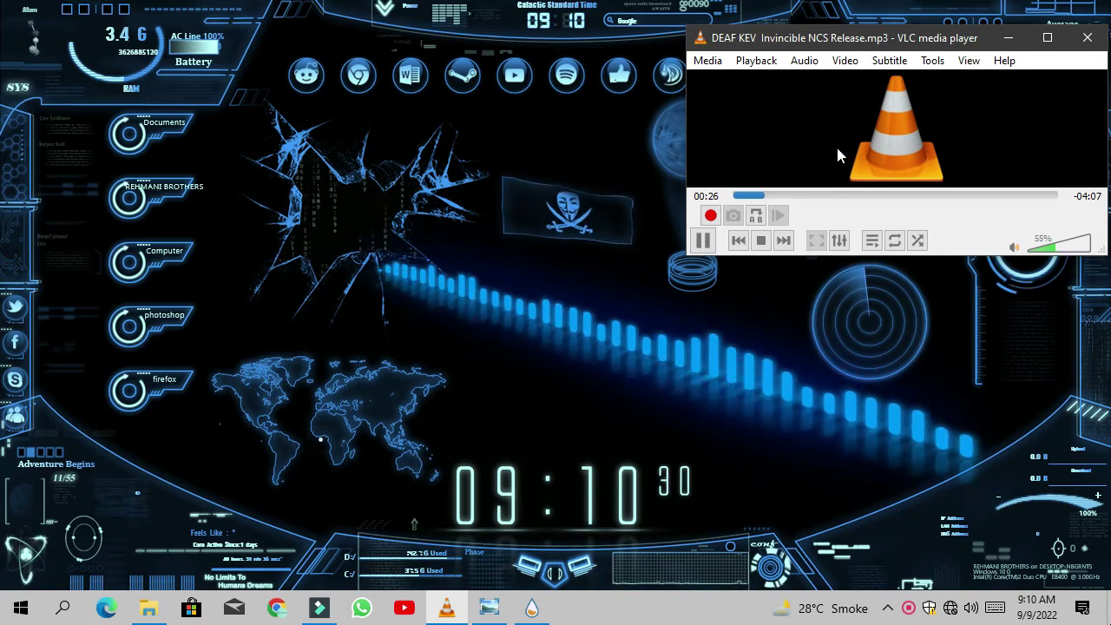
pyautogui.scroll(-2, 834, 152)
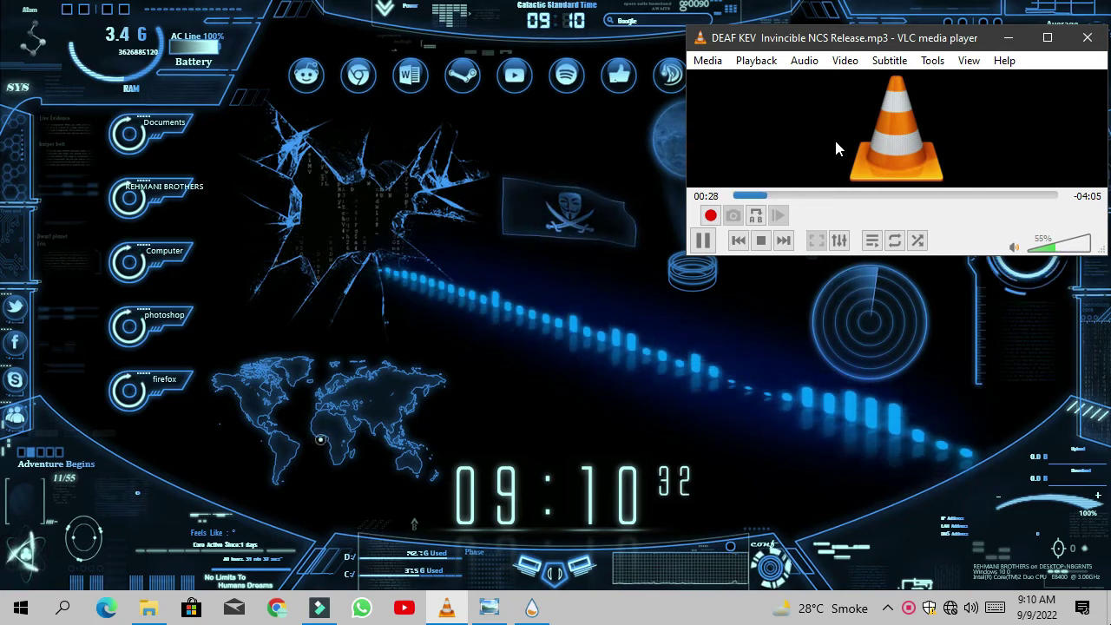
pyautogui.scroll(-1, 838, 157)
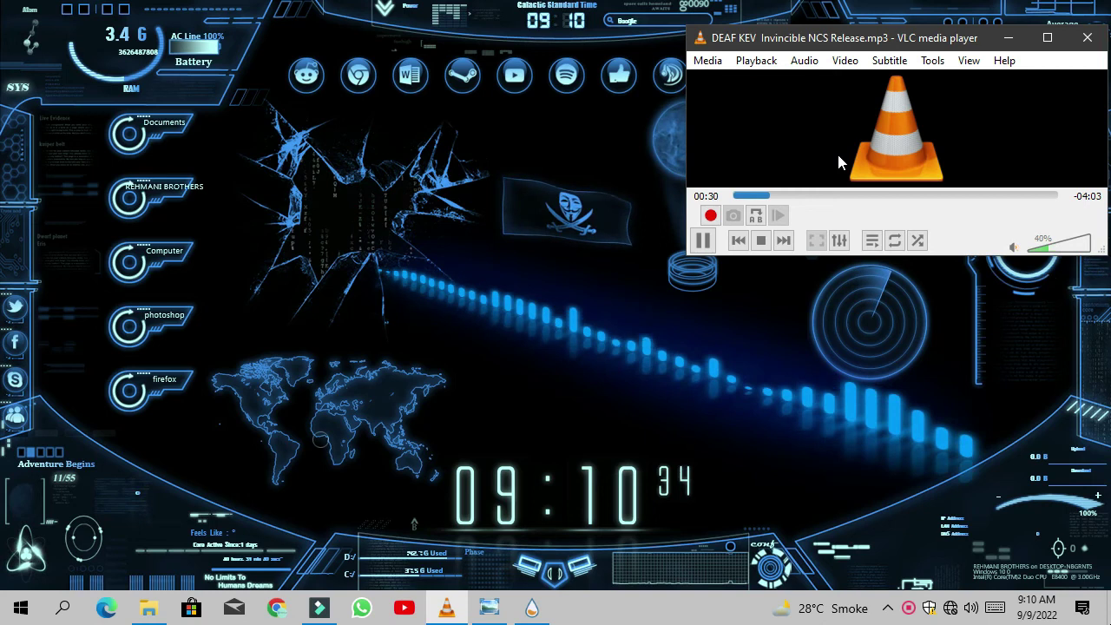
pyautogui.scroll(-2, 837, 154)
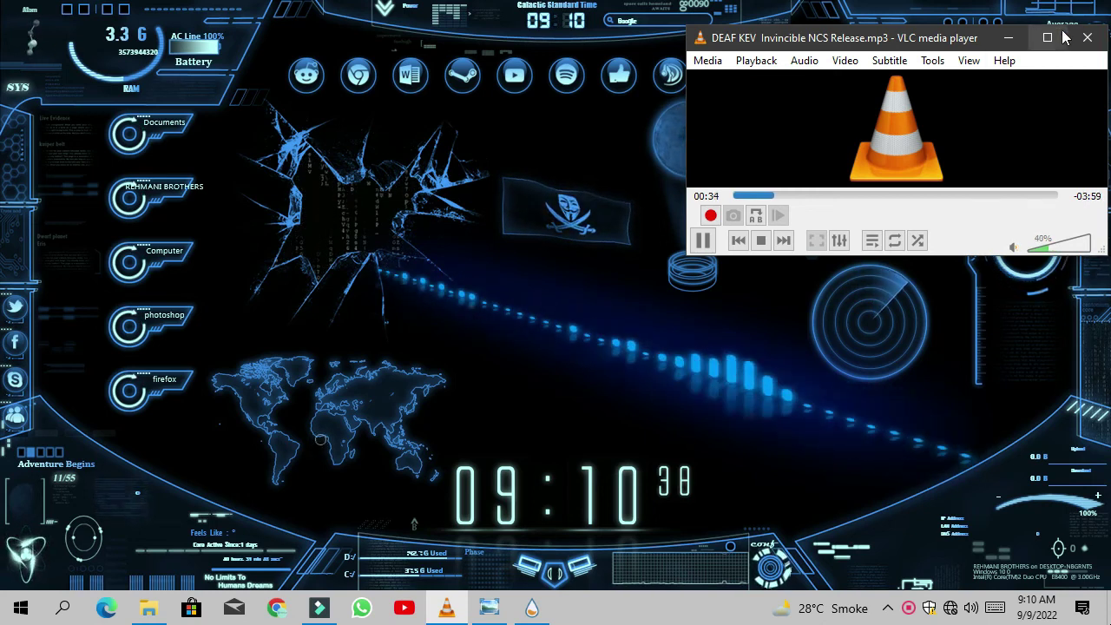
pyautogui.click(1024, 38)
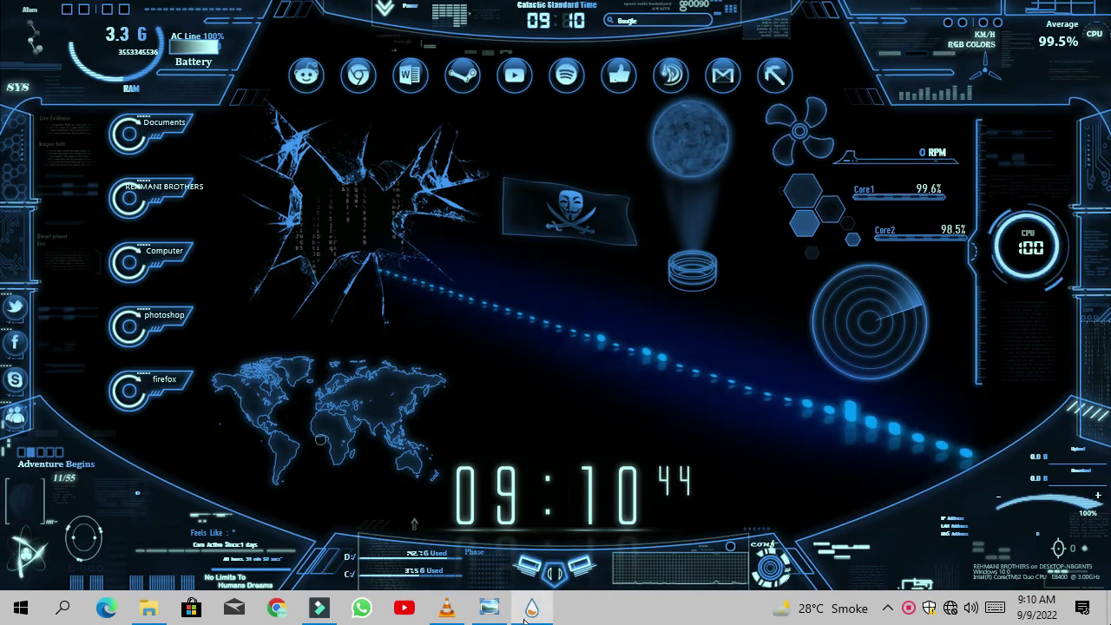
# Bring up the window preview of Manage Rainmeter.
pyautogui.moveTo(524, 620)
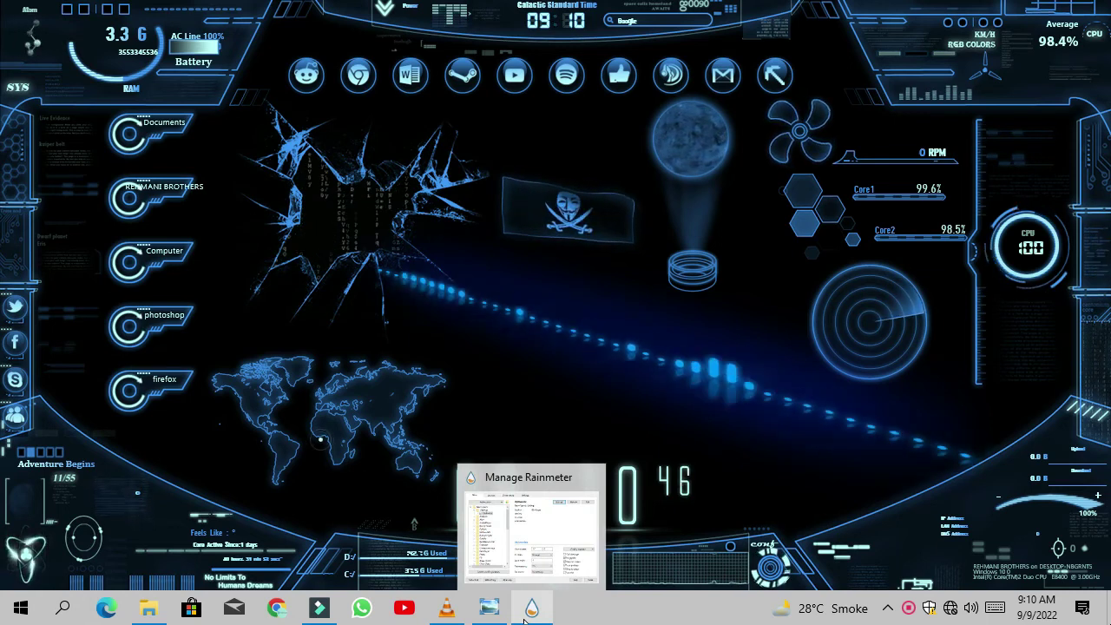